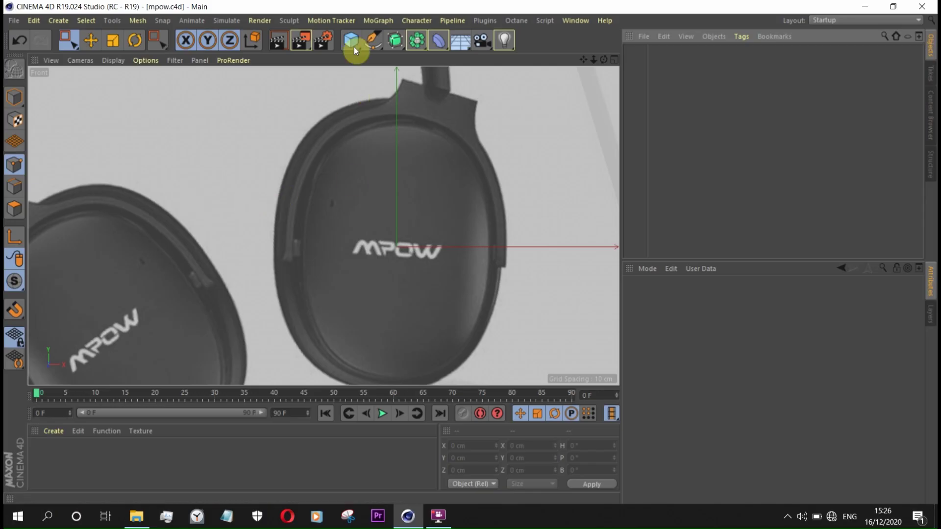
# Step: Add a default 200 cm cube primitive over the headphone ear cup reference
pyautogui.click(352, 44)
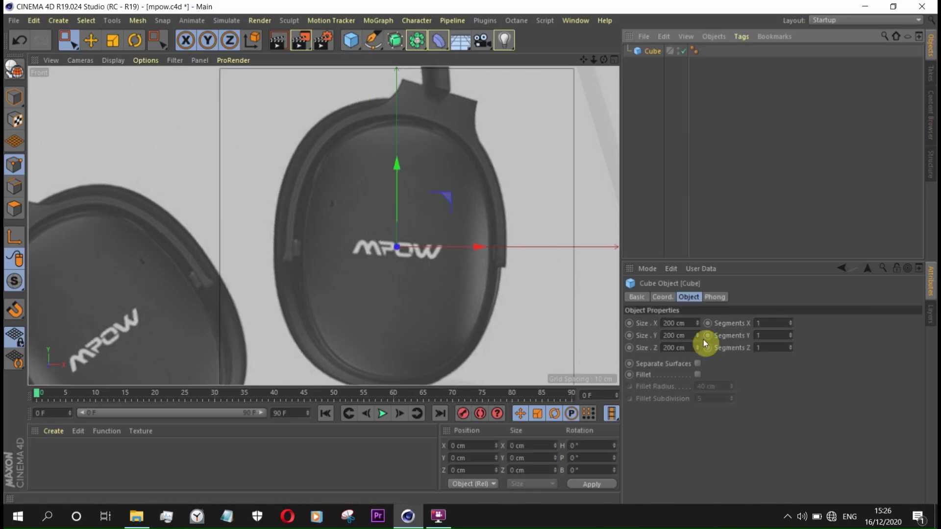
# Step: Give the cube 6 segments and scale it down to fit the ear cup
pyautogui.write('6')
pyautogui.press('Return')
pyautogui.scroll(-3, 489, 336)
pyautogui.click(113, 40)
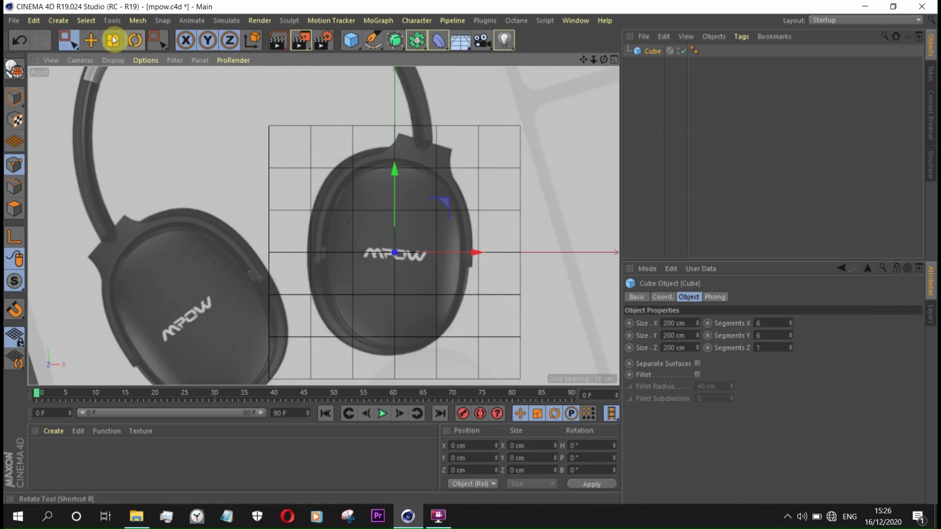
pyautogui.moveTo(451, 116); pyautogui.dragTo(390, 126)
pyautogui.scroll(2, 407, 243)
pyautogui.scroll(-2, 407, 242)
# Step: Lower the cube's Size Z to flatten it into a thin 8.6 cm slab
pyautogui.click(614, 59)
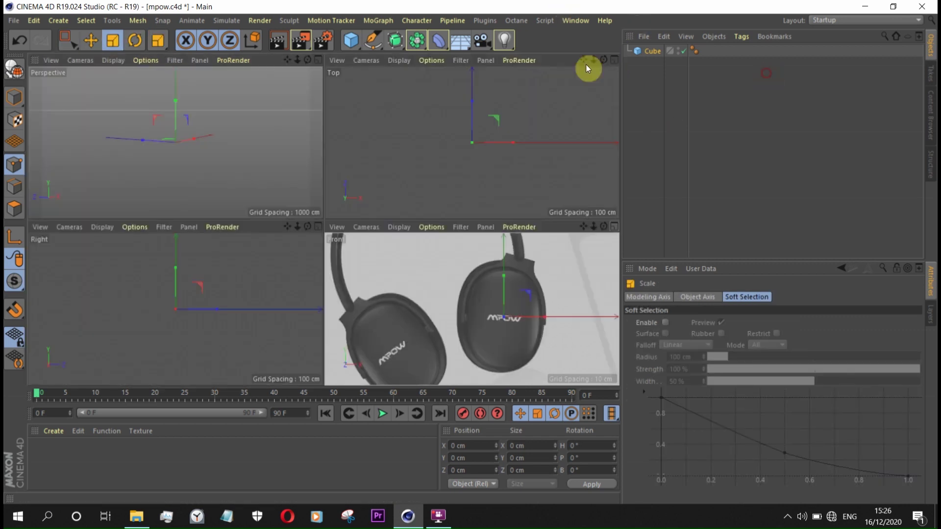
pyautogui.click(319, 59)
pyautogui.click(651, 47)
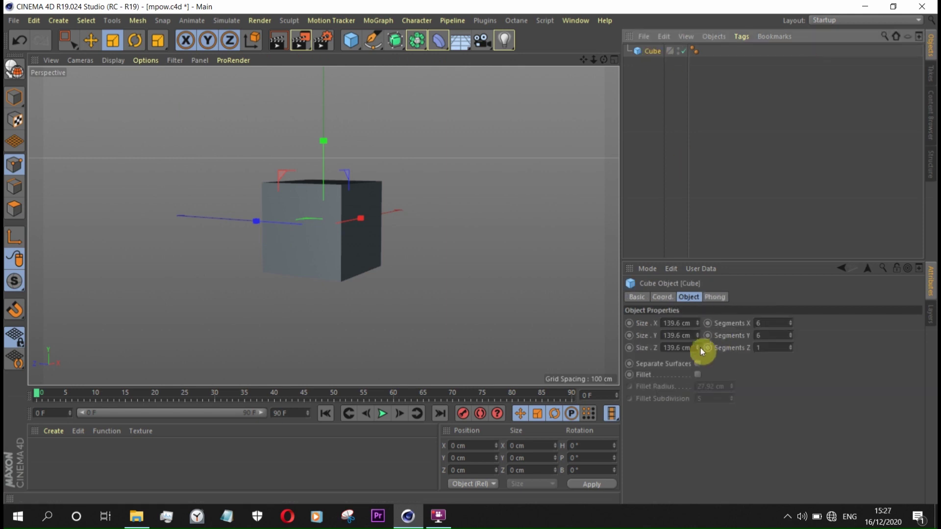
pyautogui.moveTo(697, 348); pyautogui.dragTo(697, 387)
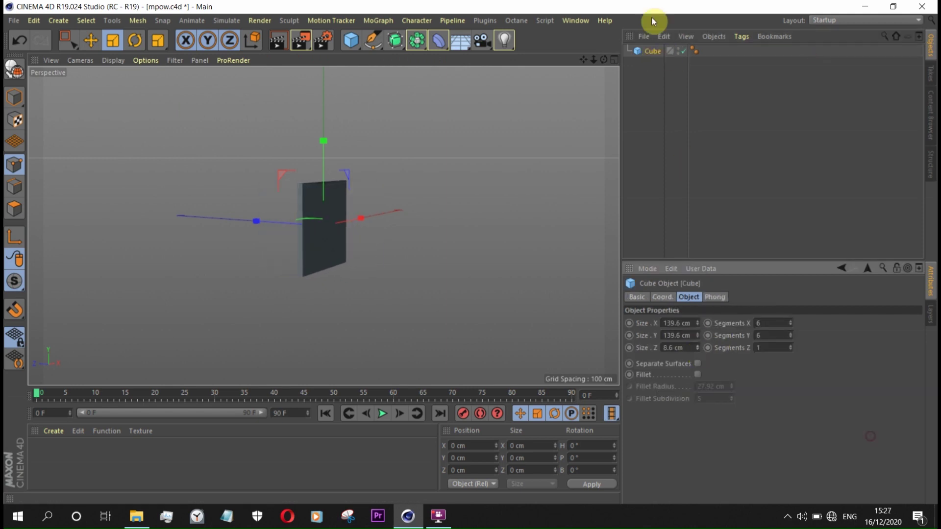
# Step: Show the enlarged right side view with the model in box shading
pyautogui.click(613, 59)
pyautogui.click(319, 226)
pyautogui.click(113, 60)
pyautogui.click(127, 205)
# Step: Make the cube editable and select the unwanted three quarters of the grid
pyautogui.press('c')
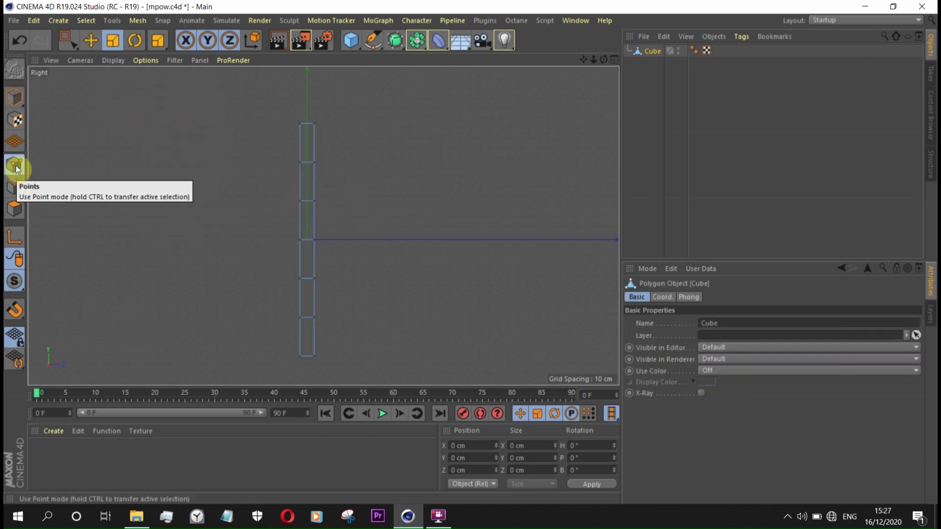
pyautogui.click(16, 169)
pyautogui.press('0')
pyautogui.moveTo(262, 96); pyautogui.dragTo(301, 365)
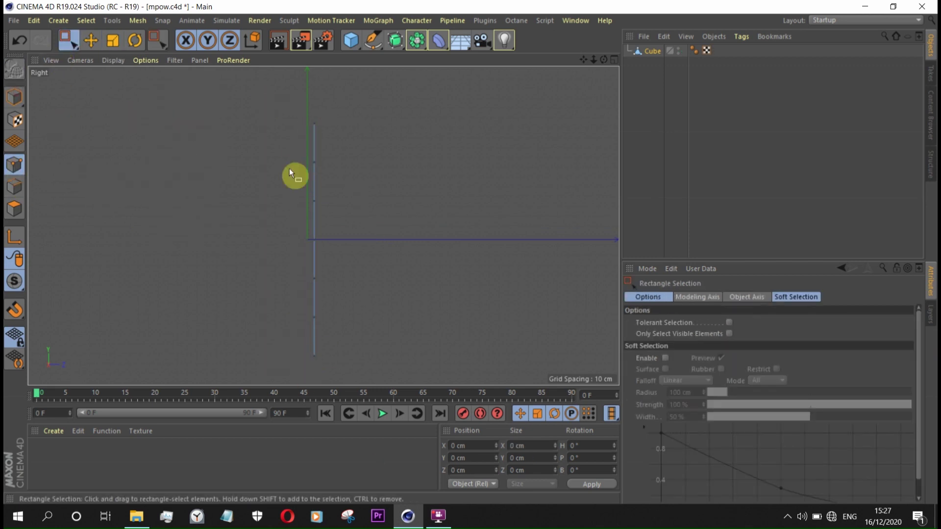
pyautogui.middleClick(280, 107)
pyautogui.middleClick(580, 233)
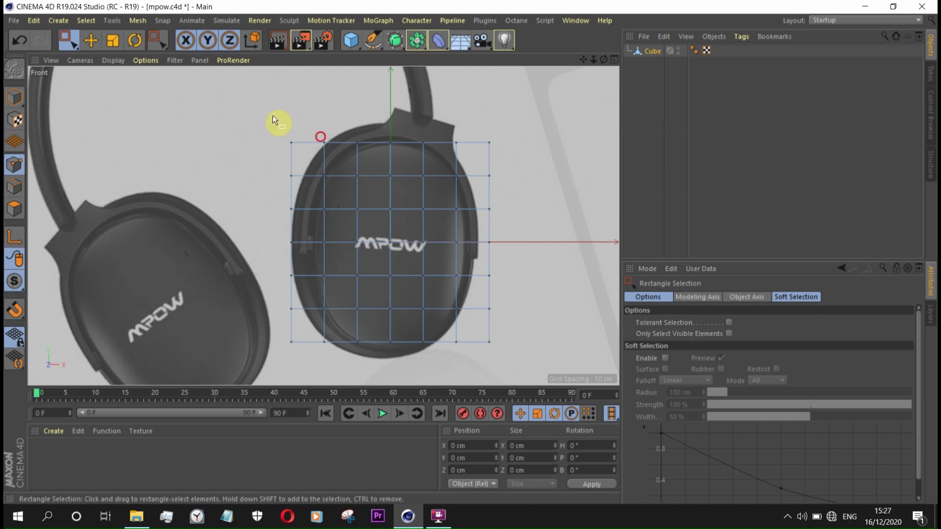
pyautogui.moveTo(512, 363); pyautogui.dragTo(325, 263)
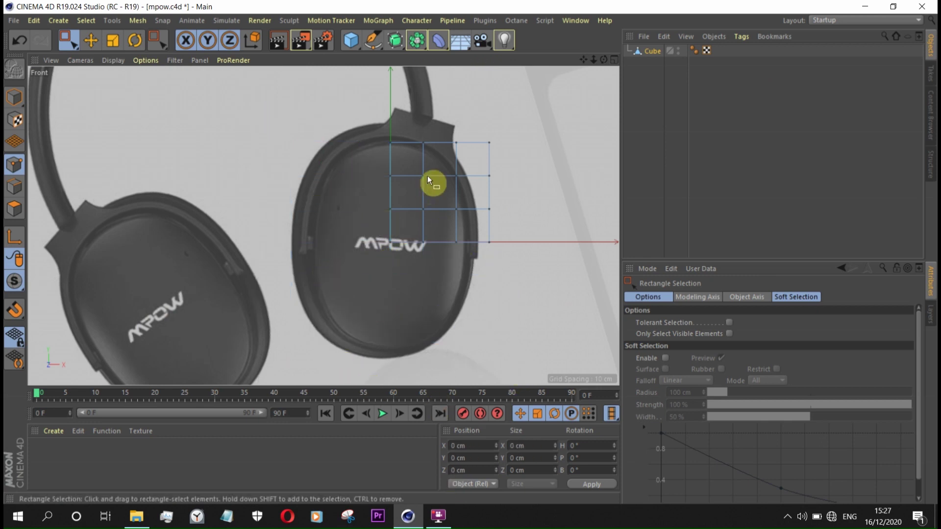
pyautogui.scroll(3, 403, 143)
pyautogui.scroll(2, 394, 129)
pyautogui.scroll(-2, 391, 120)
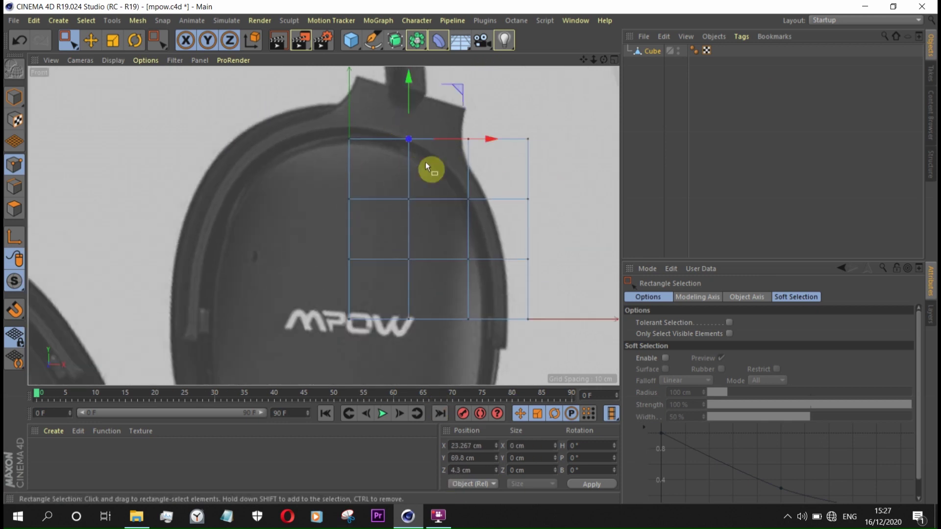
# Step: Pull the top-edge and right-column points left and down onto the ear cup rim
pyautogui.moveTo(514, 116); pyautogui.dragTo(448, 120)
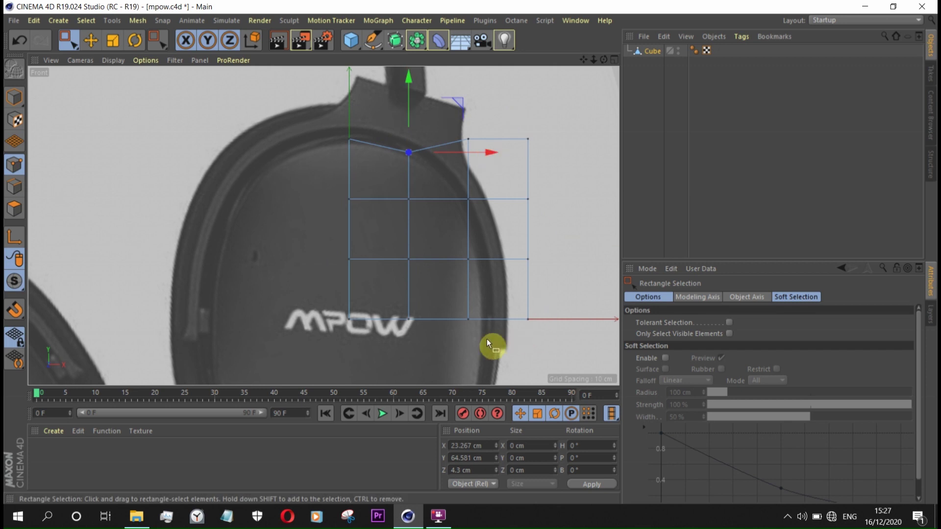
pyautogui.moveTo(400, 186); pyautogui.dragTo(400, 186)
pyautogui.moveTo(524, 261); pyautogui.dragTo(488, 265)
pyautogui.moveTo(446, 333); pyautogui.dragTo(411, 201)
pyautogui.moveTo(516, 261); pyautogui.dragTo(490, 264)
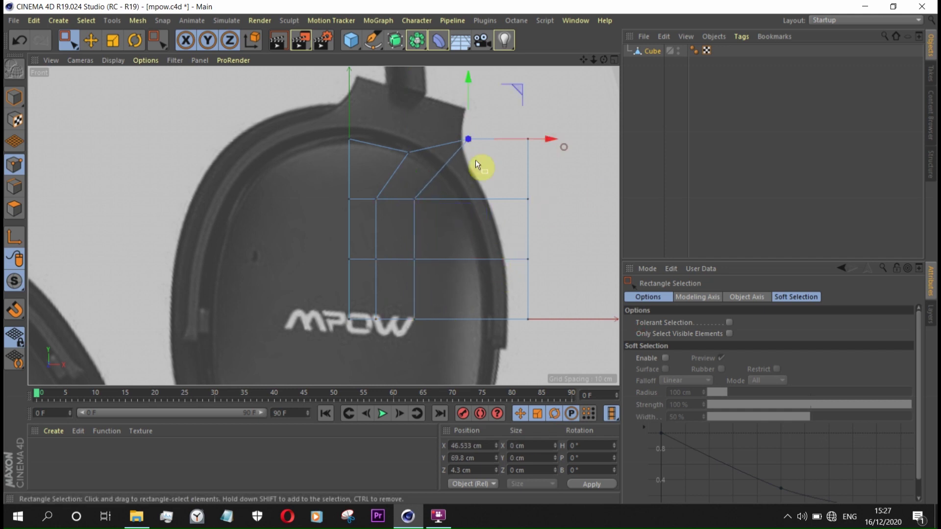
pyautogui.scroll(1, 601, 197)
pyautogui.moveTo(522, 83); pyautogui.dragTo(478, 130)
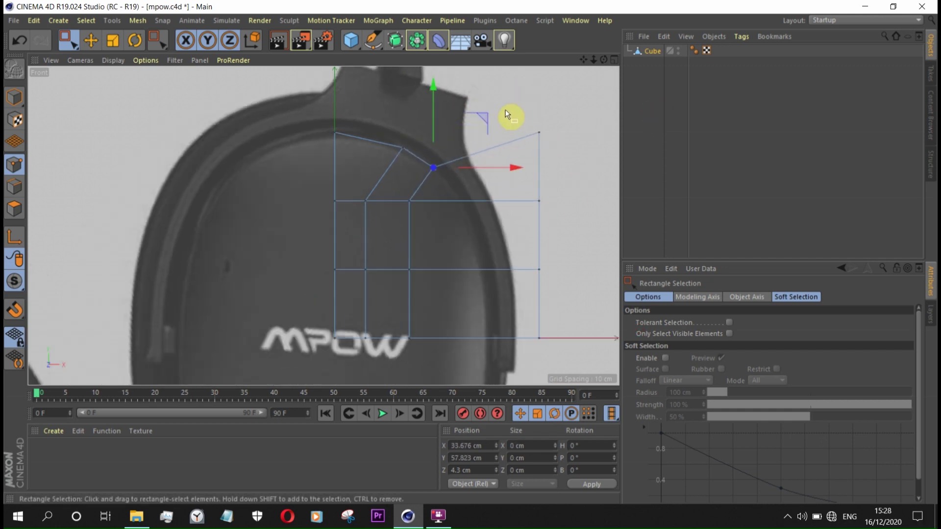
pyautogui.scroll(-2, 536, 319)
# Step: Move the right column further left and pull the upper-right vertices onto the curve
pyautogui.moveTo(536, 319); pyautogui.dragTo(500, 176)
pyautogui.scroll(2, 604, 243)
pyautogui.moveTo(549, 248); pyautogui.dragTo(539, 256)
pyautogui.moveTo(526, 185); pyautogui.dragTo(435, 147)
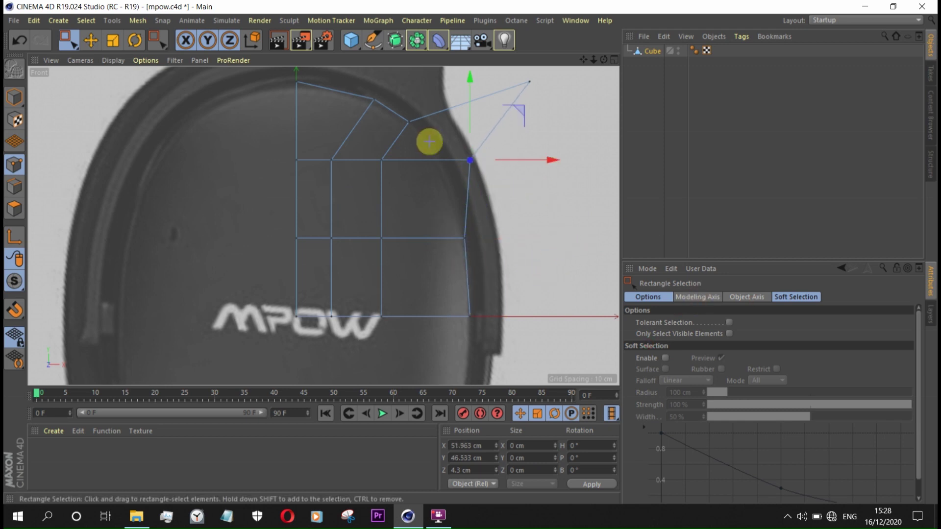
pyautogui.scroll(1, 435, 147)
pyautogui.moveTo(524, 115); pyautogui.dragTo(504, 145)
pyautogui.click(540, 74)
pyautogui.scroll(-2, 539, 88)
pyautogui.scroll(2, 539, 101)
pyautogui.moveTo(563, 98)
pyautogui.mouseDown()
pyautogui.moveTo(570, 92)
pyautogui.moveTo(488, 185)
pyautogui.moveTo(498, 137)
pyautogui.mouseUp()
pyautogui.scroll(3, 488, 185)
pyautogui.scroll(-2, 465, 162)
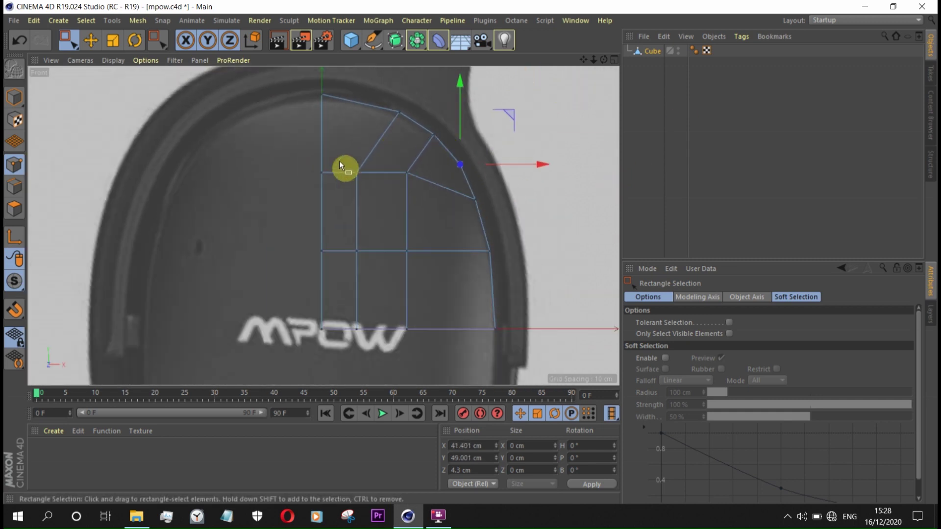
# Step: Raise the middle-row vertices and shift the middle vertex column right
pyautogui.moveTo(435, 192); pyautogui.dragTo(435, 191)
pyautogui.scroll(1, 405, 172)
pyautogui.moveTo(273, 151); pyautogui.dragTo(430, 189)
pyautogui.moveTo(358, 107); pyautogui.dragTo(358, 101)
pyautogui.scroll(-1, 373, 130)
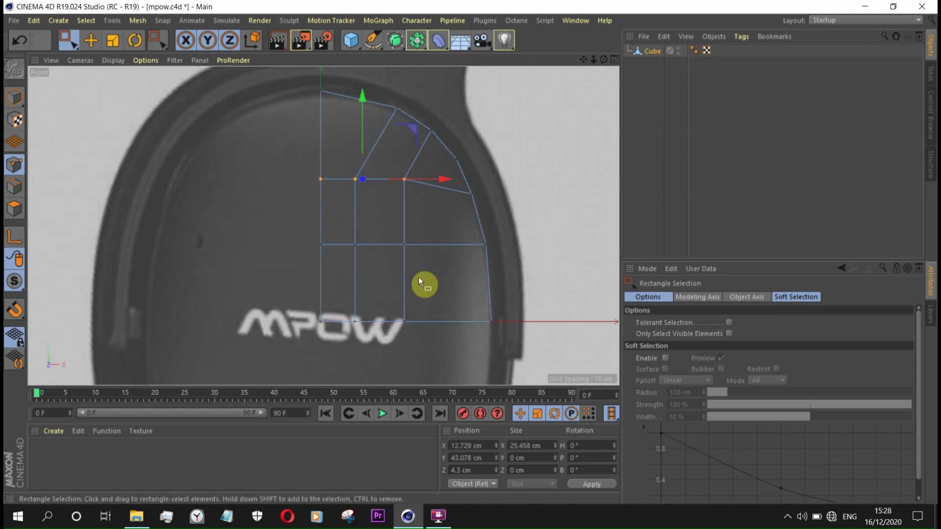
pyautogui.moveTo(485, 250); pyautogui.dragTo(512, 254)
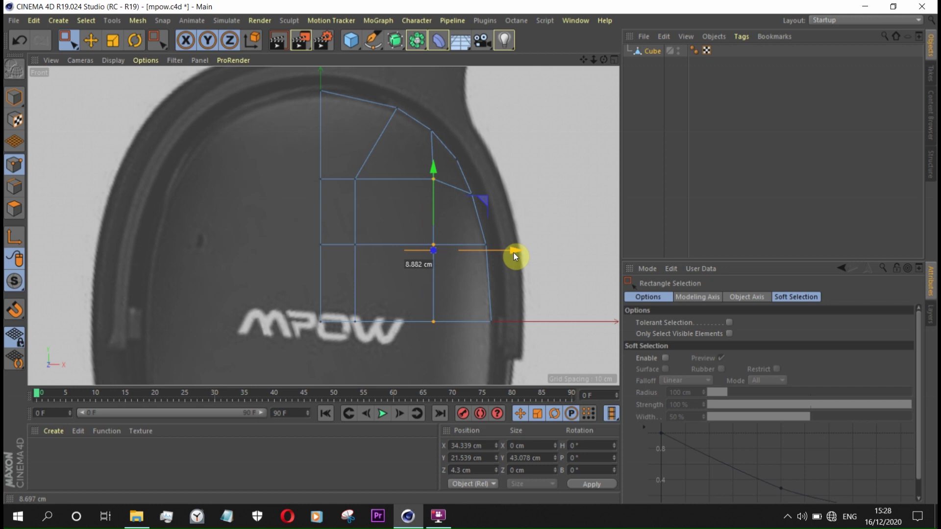
pyautogui.moveTo(342, 164); pyautogui.dragTo(382, 349)
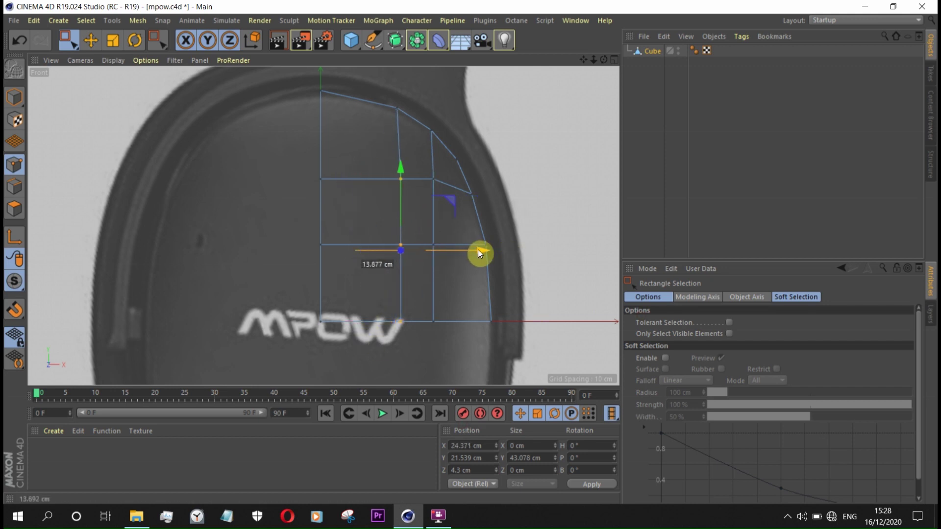
pyautogui.moveTo(469, 249); pyautogui.dragTo(475, 249)
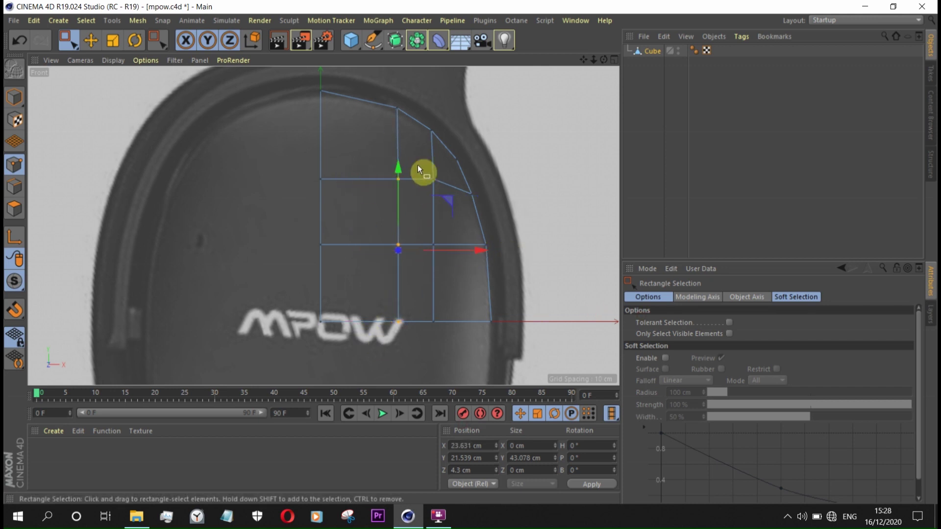
# Step: Reposition the middle vertex toward the rim, undoing a stray top-vertex move
pyautogui.scroll(1, 407, 117)
pyautogui.moveTo(479, 106); pyautogui.dragTo(475, 108)
pyautogui.hotkey('ctrl', 'z')
pyautogui.moveTo(388, 290); pyautogui.dragTo(409, 257)
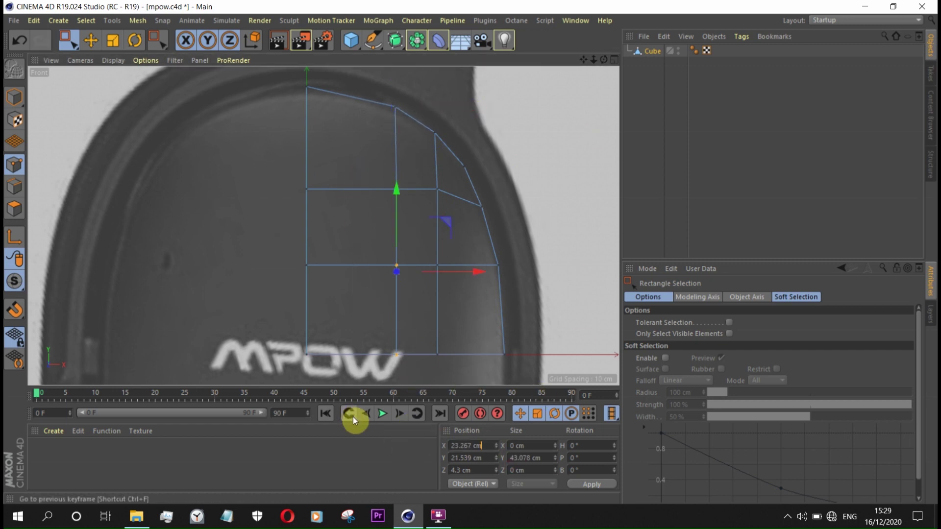
pyautogui.moveTo(495, 446); pyautogui.dragTo(416, 172)
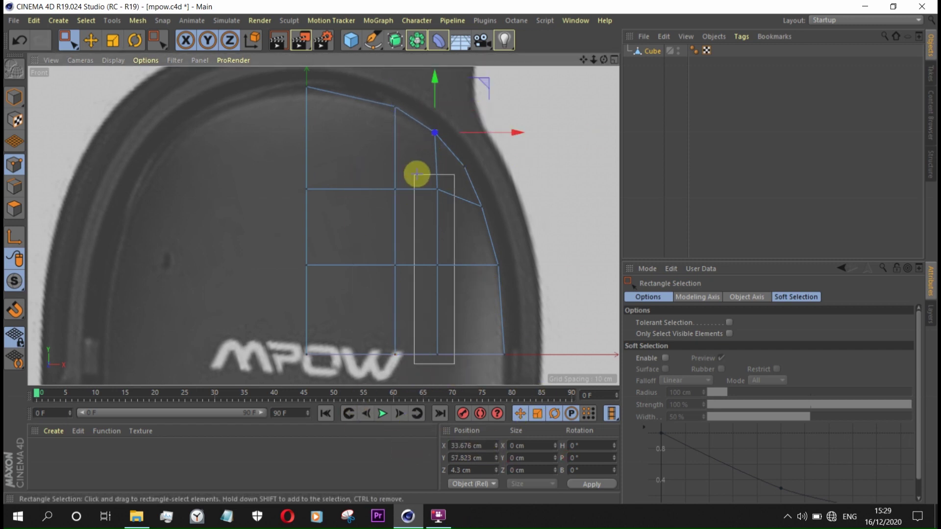
pyautogui.moveTo(486, 454); pyautogui.dragTo(365, 420)
# Step: Lower a row of points and edit their Y position numerically
pyautogui.scroll(1, 583, 283)
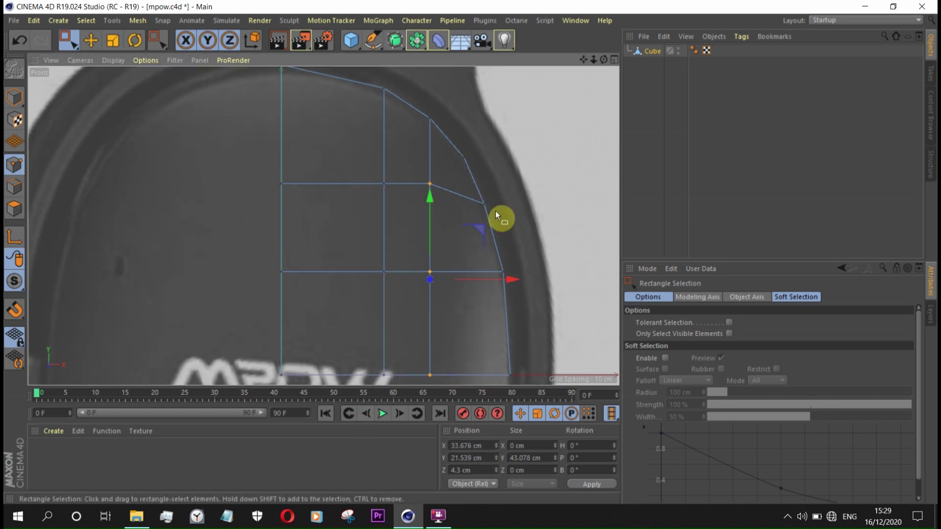
pyautogui.moveTo(356, 105); pyautogui.dragTo(354, 125)
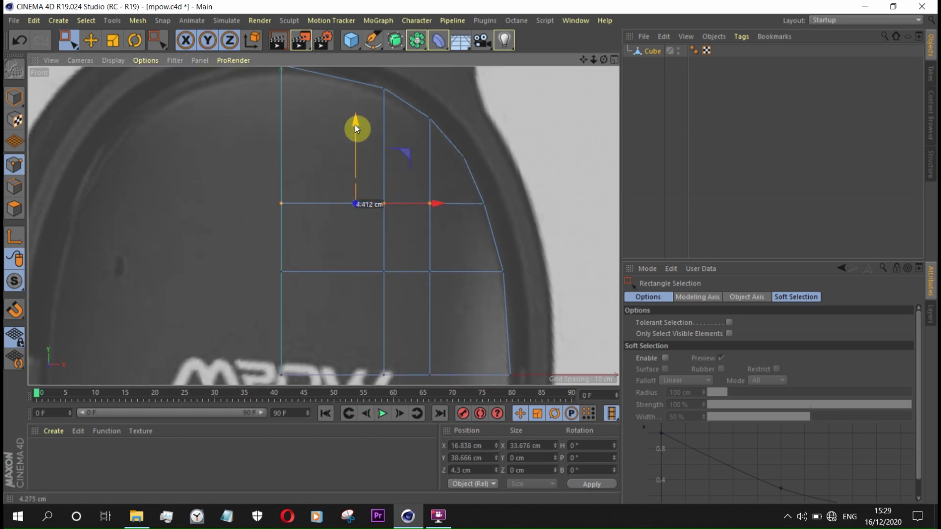
pyautogui.moveTo(500, 216); pyautogui.dragTo(465, 188)
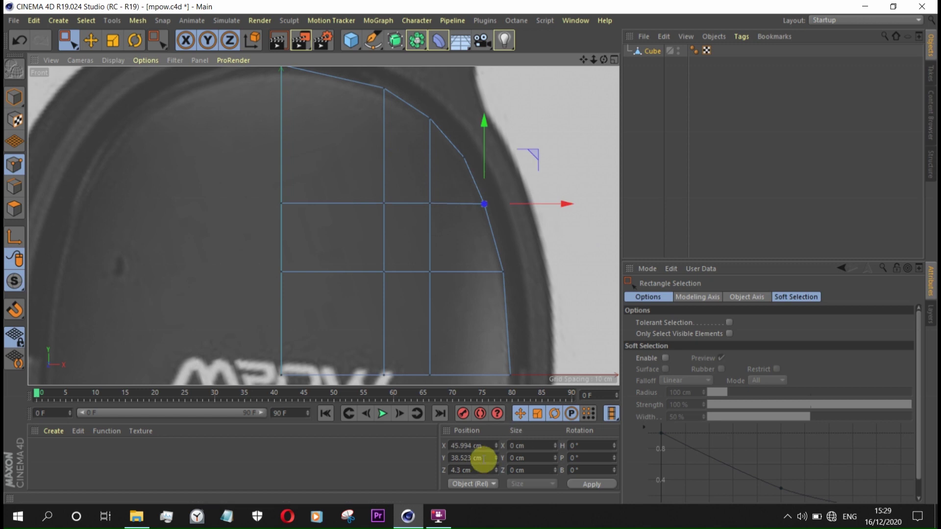
pyautogui.moveTo(261, 194); pyautogui.dragTo(442, 222)
pyautogui.click(465, 457)
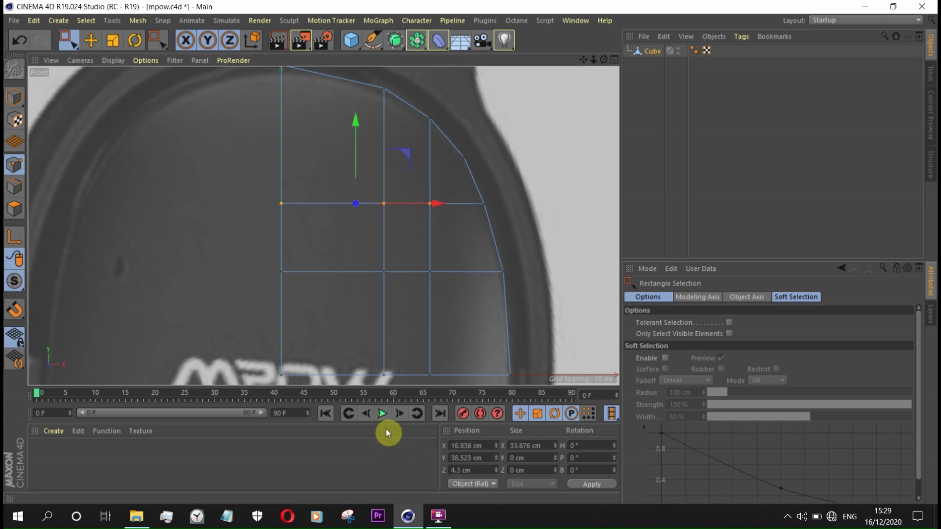
# Step: Save the scene and activate the Loop/Path Cut tool
pyautogui.click(648, 51)
pyautogui.press('k')
pyautogui.press('l')
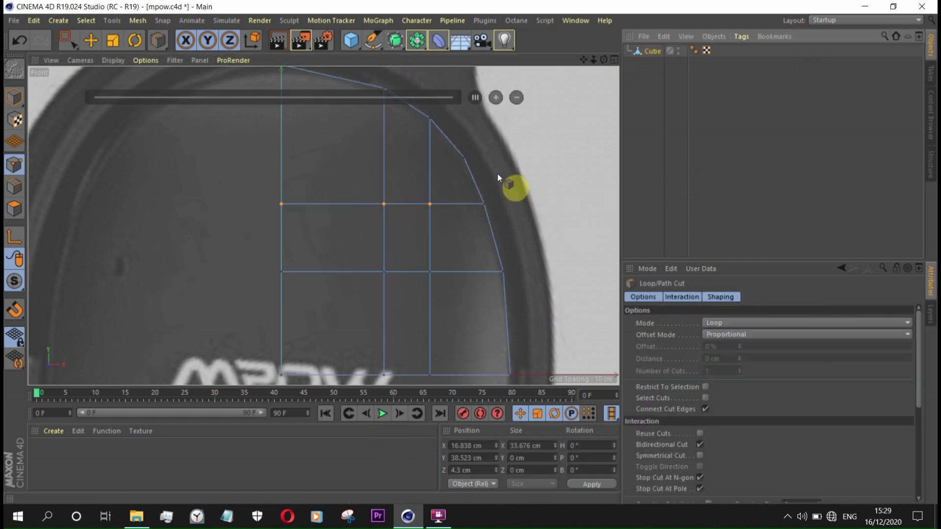
pyautogui.hotkey('ctrl', 's')
pyautogui.scroll(-3, 441, 284)
pyautogui.scroll(3, 415, 166)
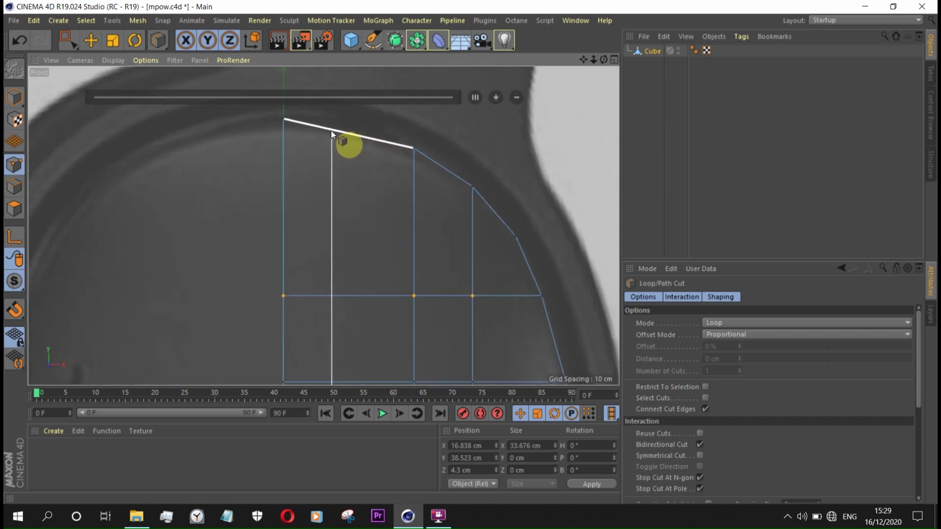
# Step: Cut several horizontal edge loops across the quarter grid
pyautogui.click(345, 129)
pyautogui.scroll(-3, 415, 139)
pyautogui.scroll(3, 399, 216)
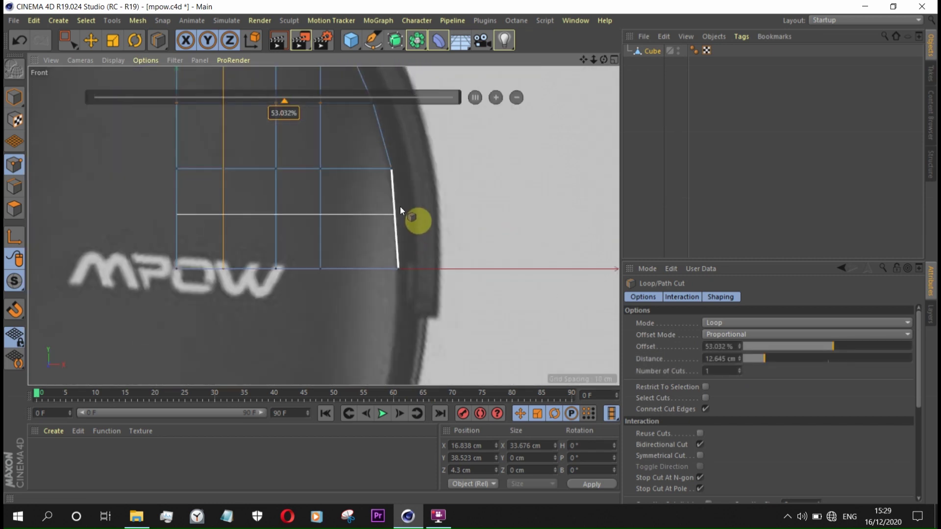
pyautogui.scroll(-3, 495, 257)
pyautogui.scroll(3, 398, 216)
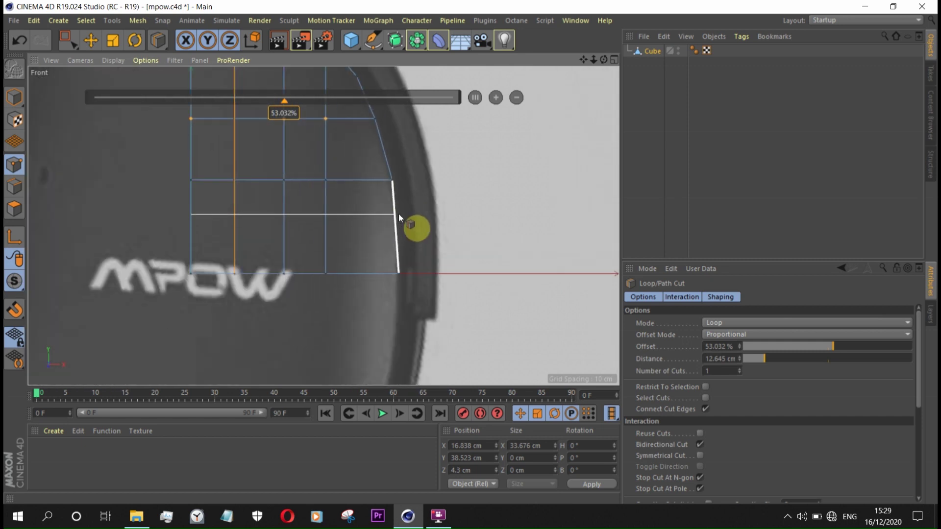
pyautogui.click(400, 215)
pyautogui.click(402, 243)
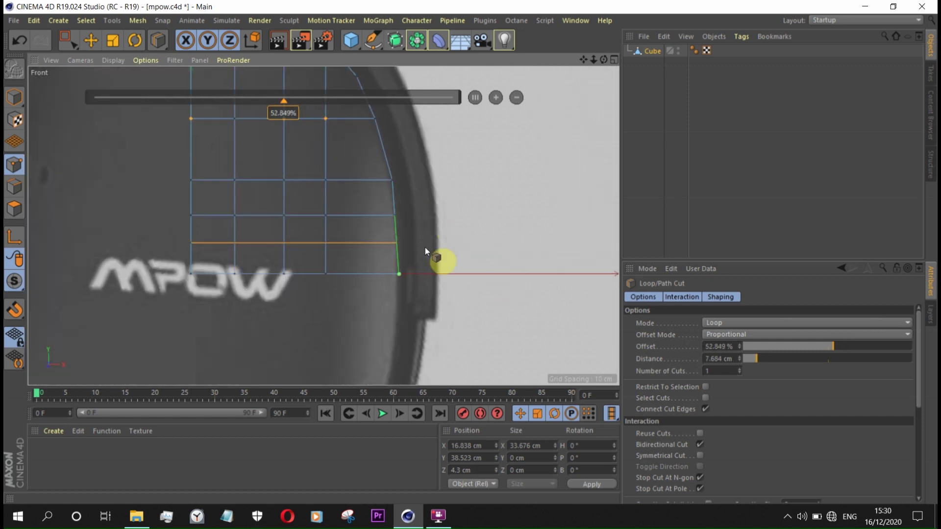
pyautogui.scroll(1, 425, 248)
pyautogui.click(396, 167)
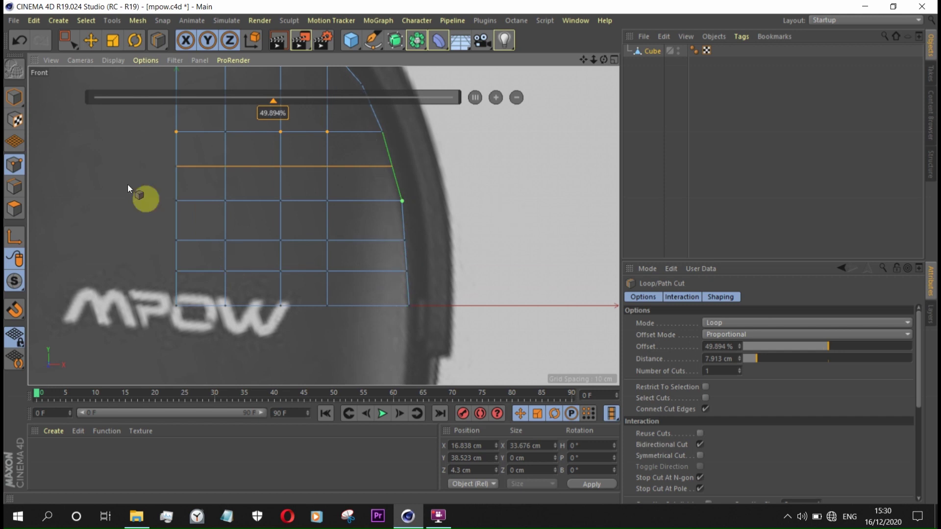
pyautogui.press('e')
# Step: Edge-slide one loop slightly lower toward the ear cup's bottom rim
pyautogui.scroll(2, 434, 305)
pyautogui.rightClick(521, 372)
pyautogui.click(568, 299)
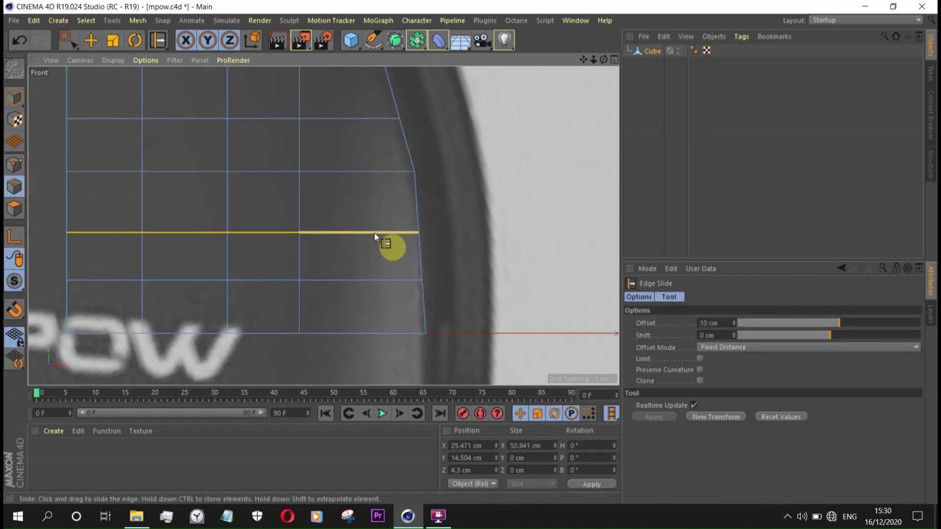
pyautogui.moveTo(374, 268); pyautogui.dragTo(377, 288)
pyautogui.scroll(-2, 431, 289)
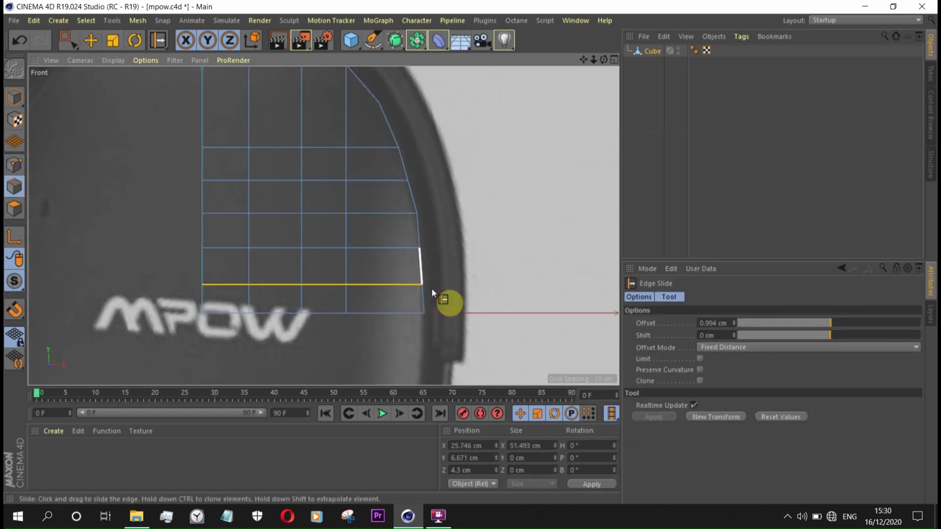
pyautogui.scroll(-2, 401, 222)
pyautogui.scroll(1, 396, 157)
pyautogui.scroll(1, 396, 158)
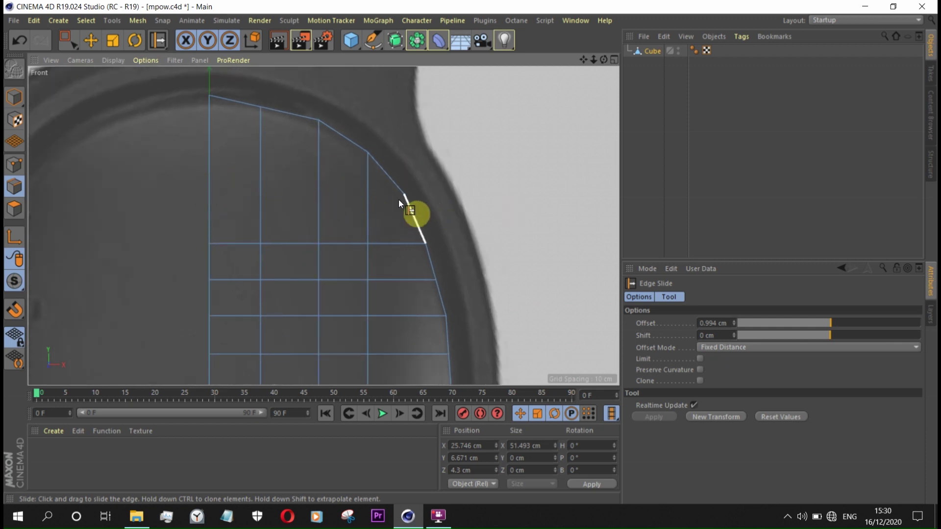
pyautogui.scroll(-2, 398, 199)
# Step: Mirror the cube with a Symmetry object and convert the Symmetry to editable geometry
pyautogui.press('e')
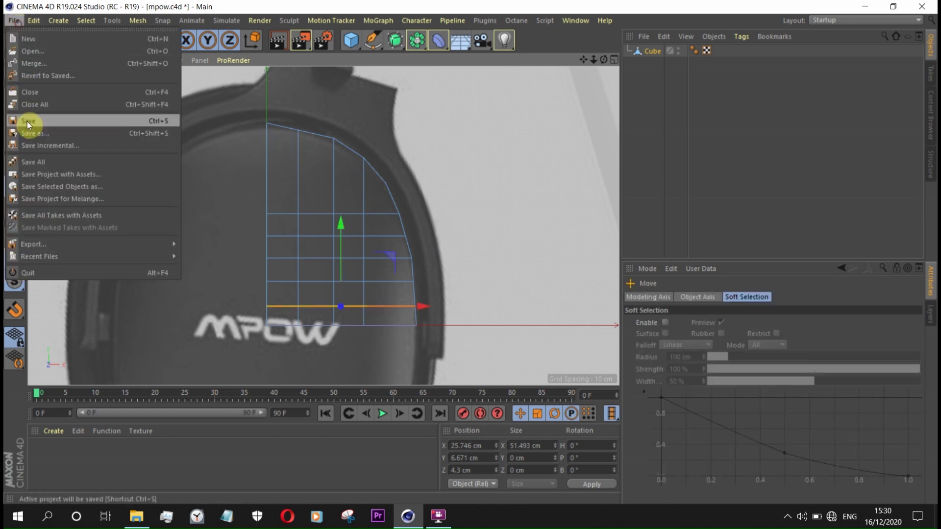
pyautogui.scroll(2, 368, 343)
pyautogui.scroll(-1, 438, 238)
pyautogui.click(504, 133)
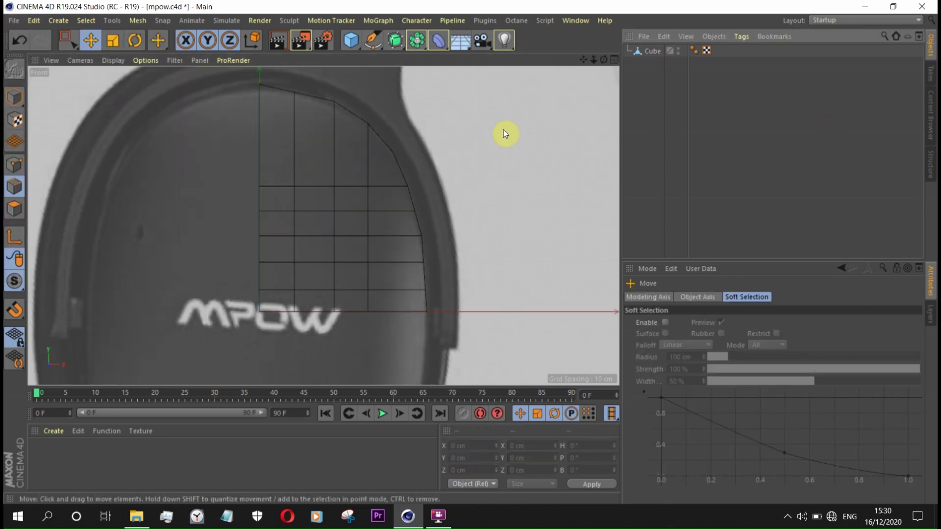
pyautogui.moveTo(397, 48); pyautogui.dragTo(585, 99)
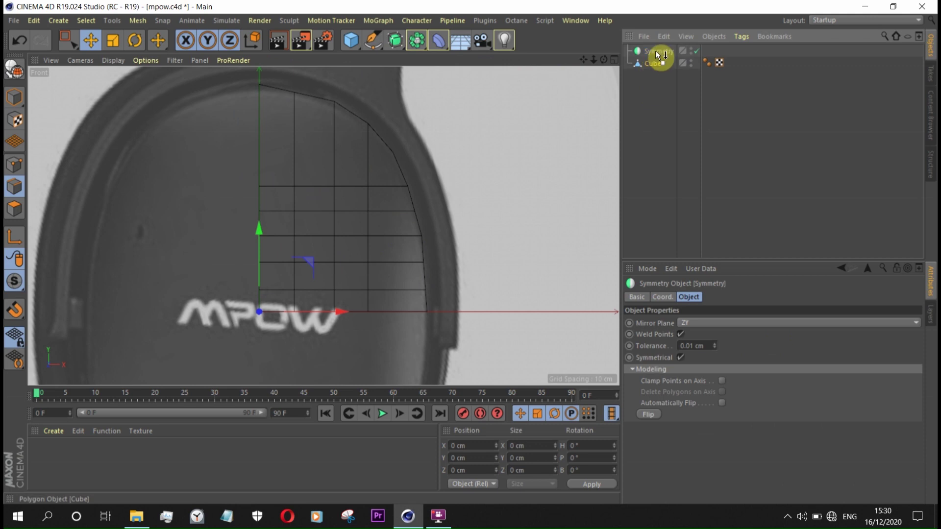
pyautogui.scroll(-1, 226, 332)
pyautogui.click(657, 50)
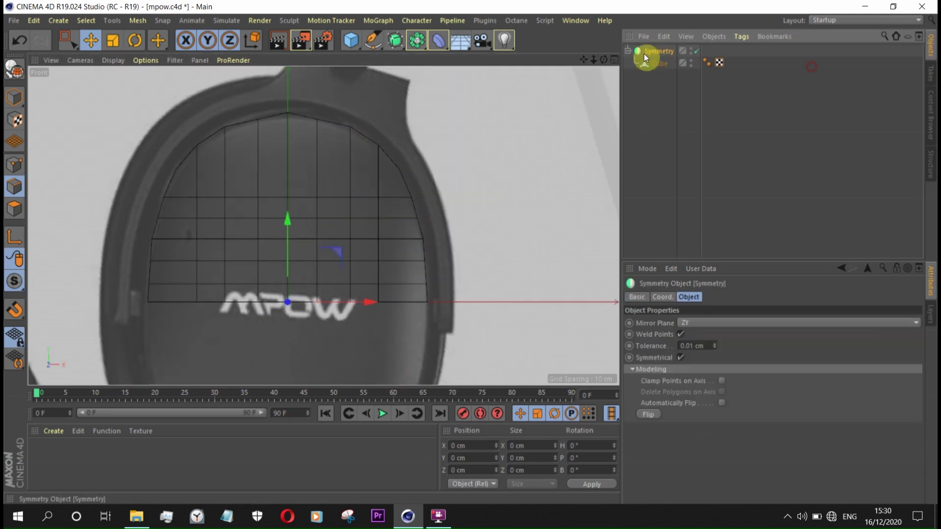
pyautogui.click(17, 73)
# Step: Put the cube under a Subdivision Surface and delete the leftover converted Symmetry
pyautogui.click(395, 40)
pyautogui.moveTo(659, 76); pyautogui.dragTo(672, 52)
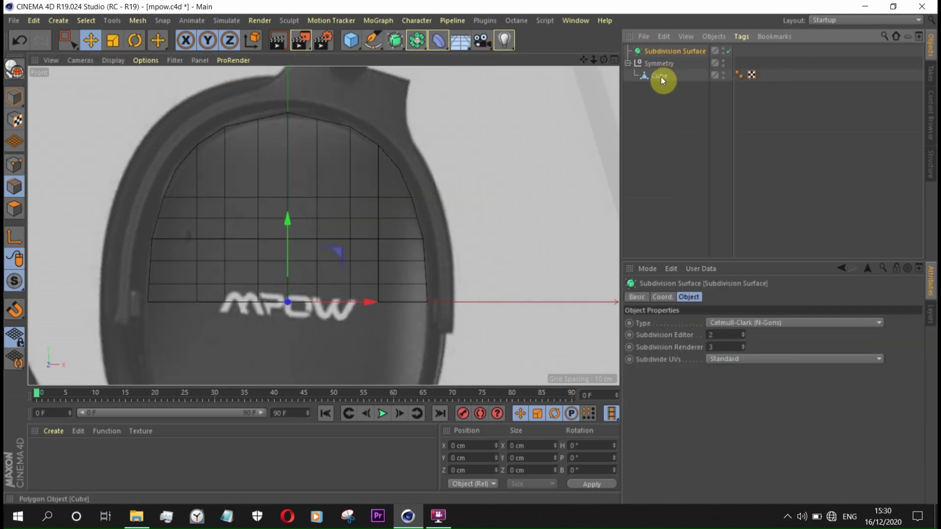
pyautogui.click(664, 77)
pyautogui.press('Delete')
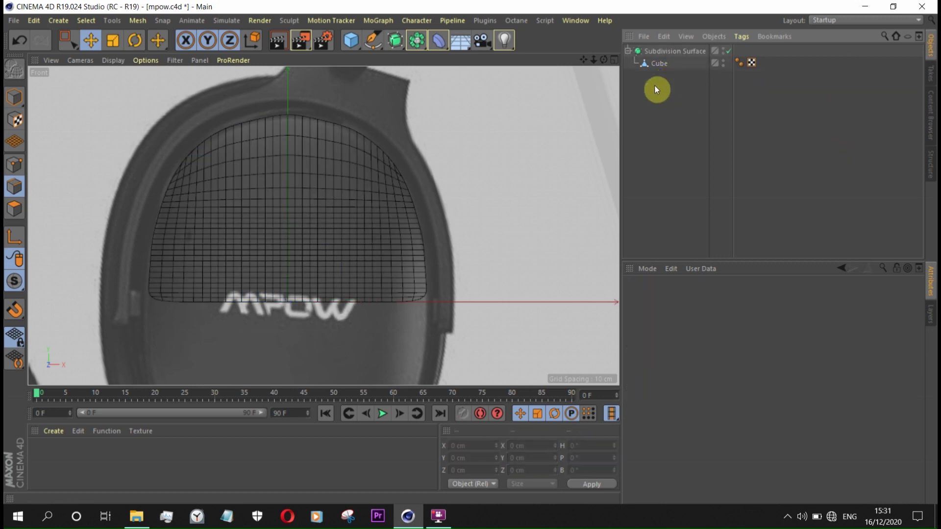
pyautogui.click(674, 51)
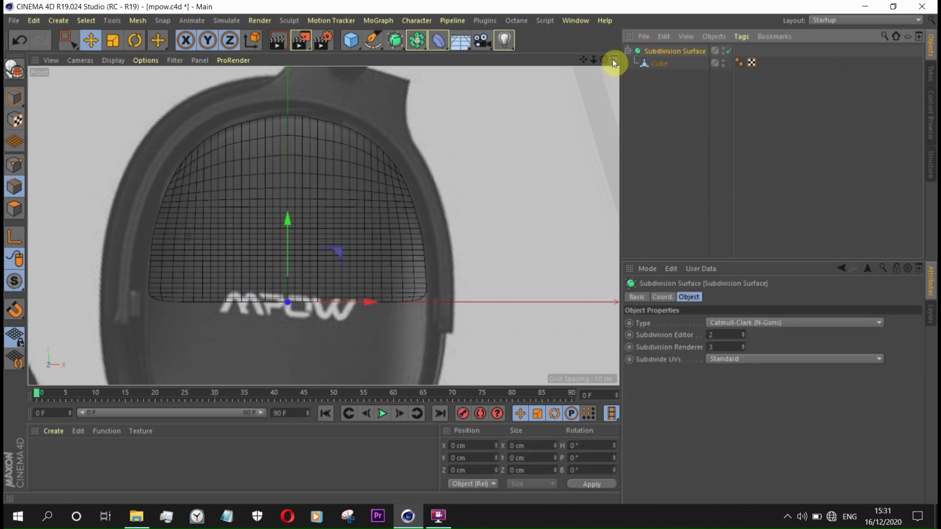
# Step: Undo back to Symmetry > Cube without subdivision and edit the cube's points
pyautogui.scroll(3, 539, 312)
pyautogui.scroll(2, 430, 250)
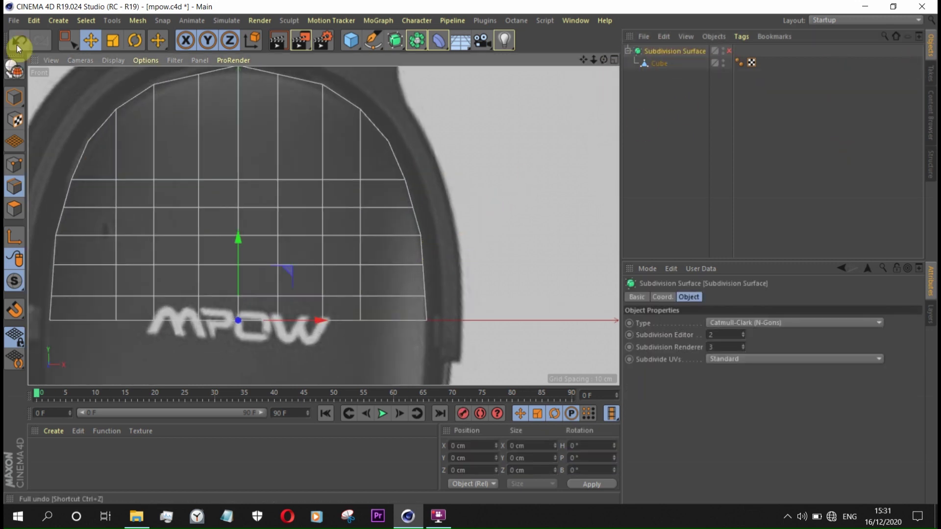
pyautogui.click(20, 41)
pyautogui.hotkey('ctrl', 'z')
pyautogui.hotkey('ctrl', 'z')
pyautogui.hotkey('ctrl', 'z')
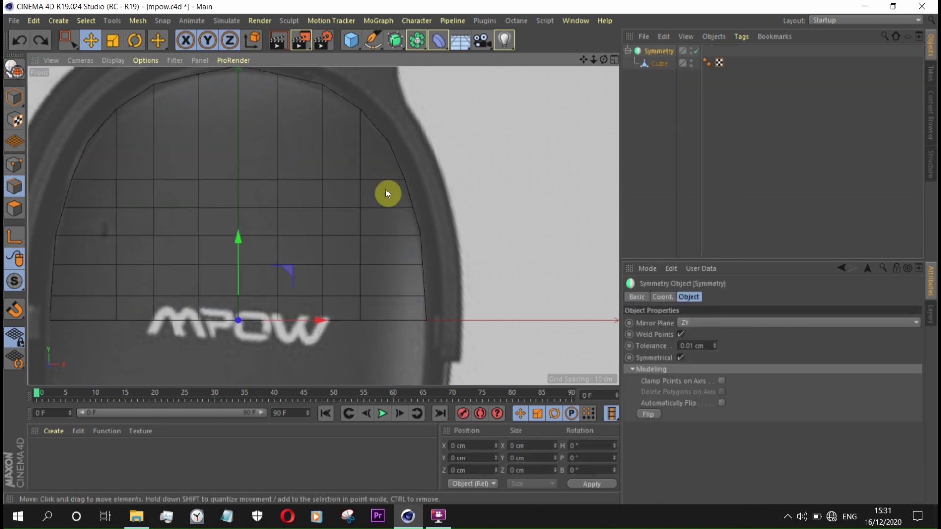
pyautogui.scroll(2, 426, 240)
pyautogui.click(659, 63)
pyautogui.click(14, 165)
# Step: Nudge the bottom rim point of the cup slightly left
pyautogui.press('0')
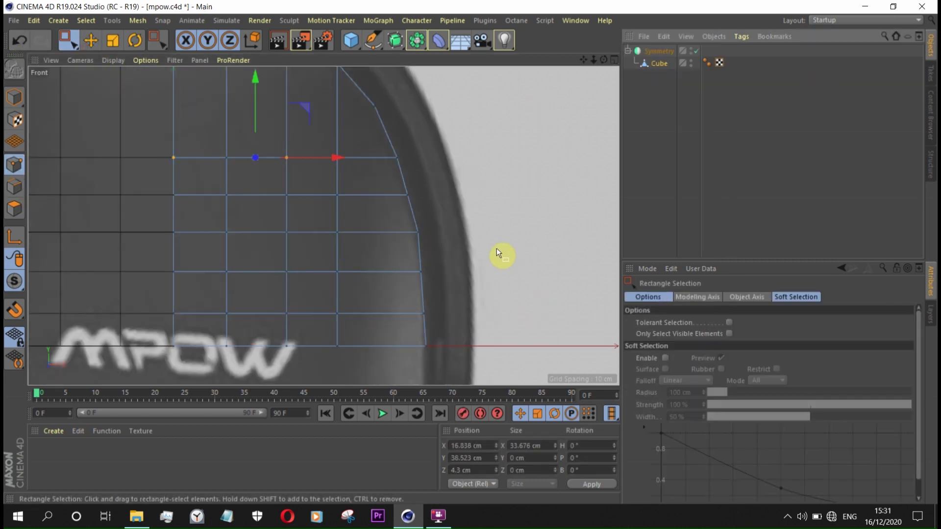
pyautogui.scroll(2, 499, 279)
pyautogui.scroll(-2, 510, 250)
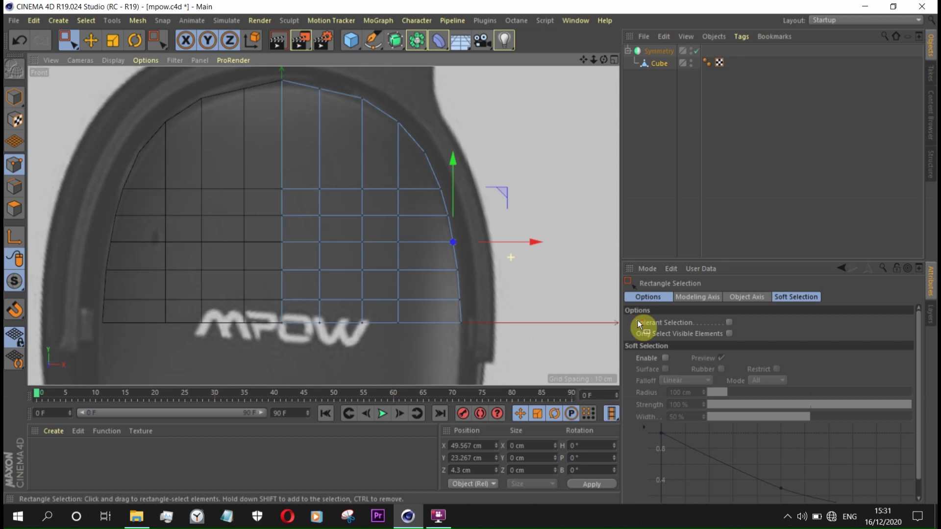
pyautogui.scroll(3, 480, 328)
pyautogui.moveTo(546, 313); pyautogui.dragTo(542, 314)
# Step: Set the rim point above it to Y 0 cm in Coordinates
pyautogui.click(465, 258)
pyautogui.click(478, 456)
pyautogui.write('0')
pyautogui.press('Return')
pyautogui.click(485, 446)
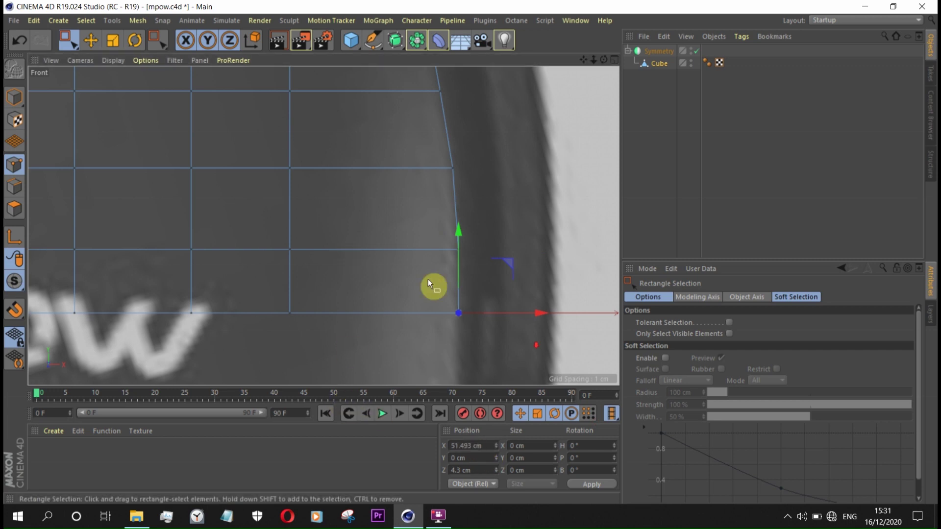
# Step: Push a higher point on the rim edge slightly outward along X
pyautogui.scroll(-3, 428, 279)
pyautogui.scroll(3, 570, 220)
pyautogui.click(424, 251)
pyautogui.moveTo(472, 189); pyautogui.dragTo(498, 187)
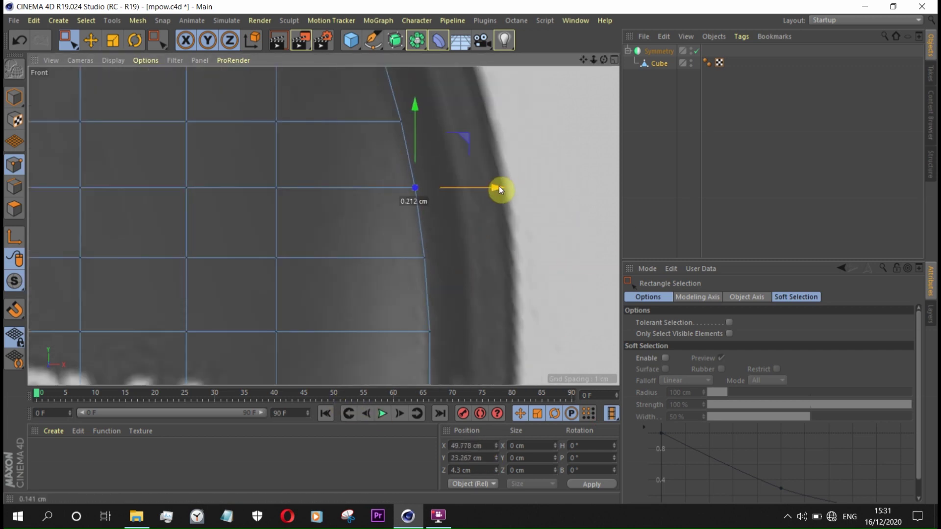
pyautogui.scroll(-3, 398, 240)
pyautogui.scroll(3, 408, 170)
pyautogui.scroll(2, 361, 265)
pyautogui.scroll(-3, 362, 265)
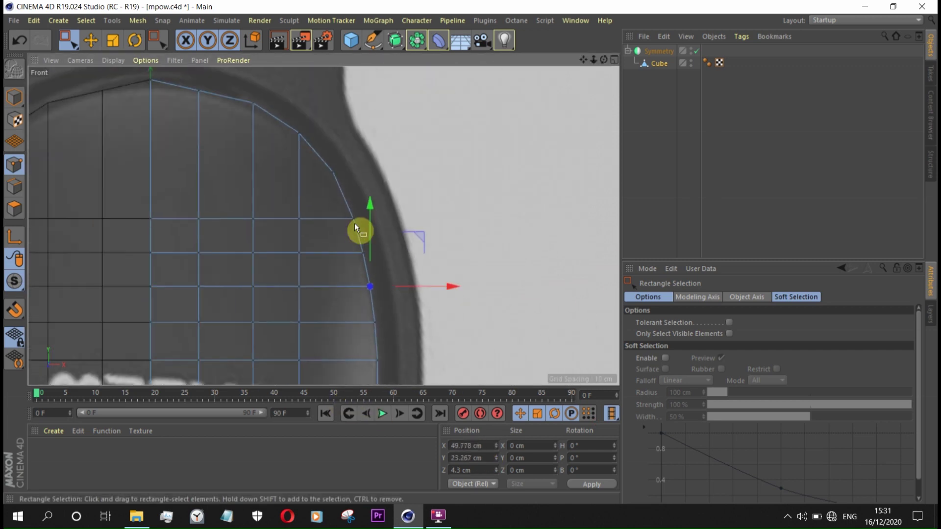
pyautogui.scroll(-2, 354, 225)
pyautogui.scroll(5, 232, 151)
# Step: Lower the top rim point along Y and select the top-centre point at X 0
pyautogui.moveTo(248, 138); pyautogui.dragTo(297, 161)
pyautogui.moveTo(284, 77)
pyautogui.mouseDown()
pyautogui.moveTo(283, 93)
pyautogui.moveTo(399, 201)
pyautogui.mouseUp()
pyautogui.click(470, 458)
pyautogui.click(289, 168)
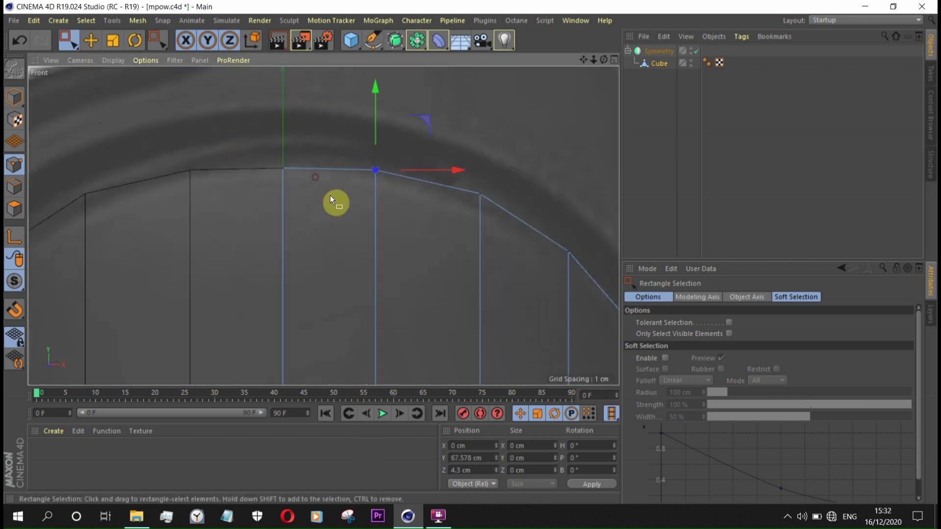
# Step: Raise the top-centre points slightly and add a Subdivision Surface above the Symmetry
pyautogui.scroll(-3, 509, 250)
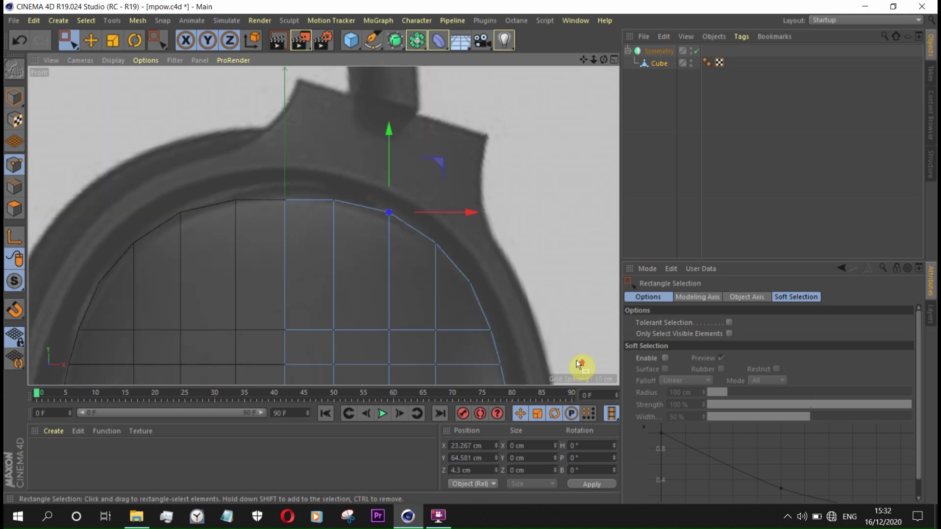
pyautogui.scroll(3, 363, 242)
pyautogui.scroll(2, 196, 147)
pyautogui.moveTo(244, 161); pyautogui.dragTo(162, 133)
pyautogui.moveTo(202, 83); pyautogui.dragTo(204, 76)
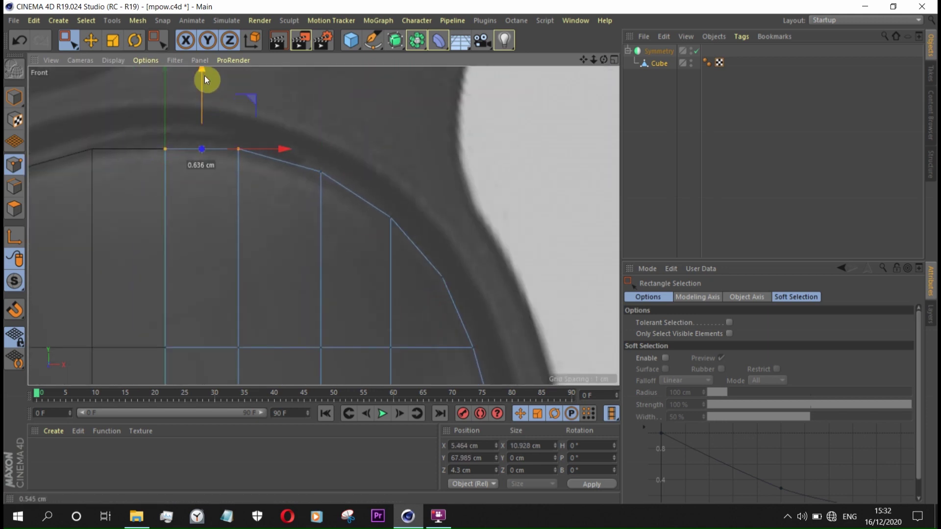
pyautogui.scroll(2, 154, 145)
pyautogui.moveTo(196, 169); pyautogui.dragTo(164, 140)
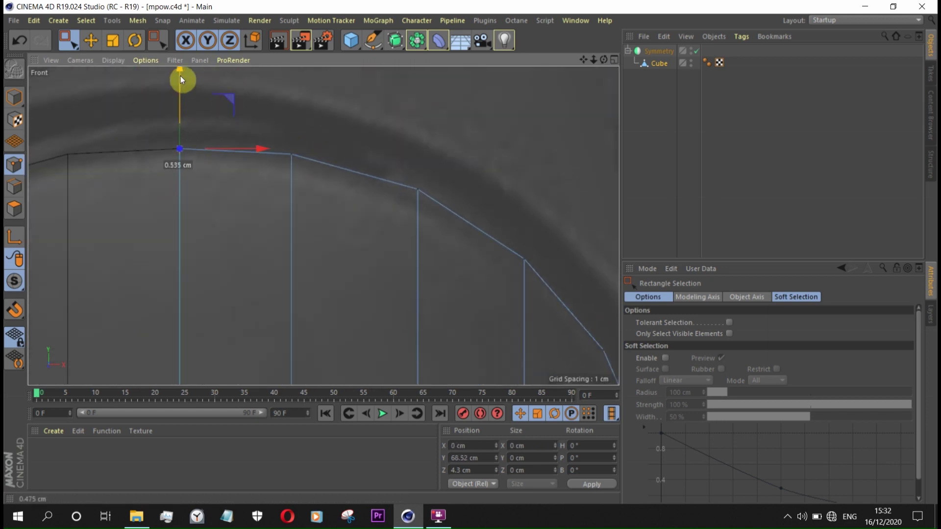
pyautogui.scroll(-3, 230, 157)
pyautogui.scroll(-3, 364, 204)
pyautogui.keyDown('alt'); pyautogui.click(417, 40); pyautogui.keyUp('alt')
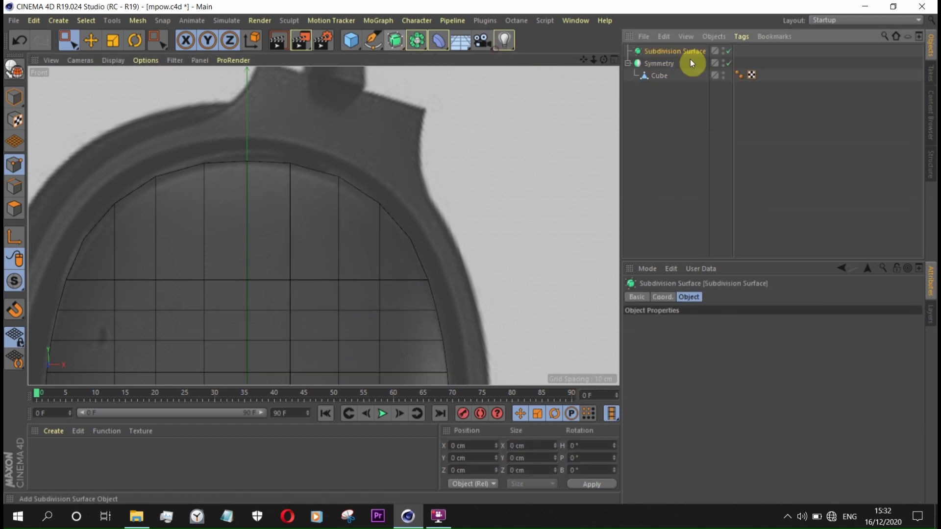
# Step: Save the project and group a duplicate of the Symmetry into a new Null
pyautogui.scroll(-3, 419, 184)
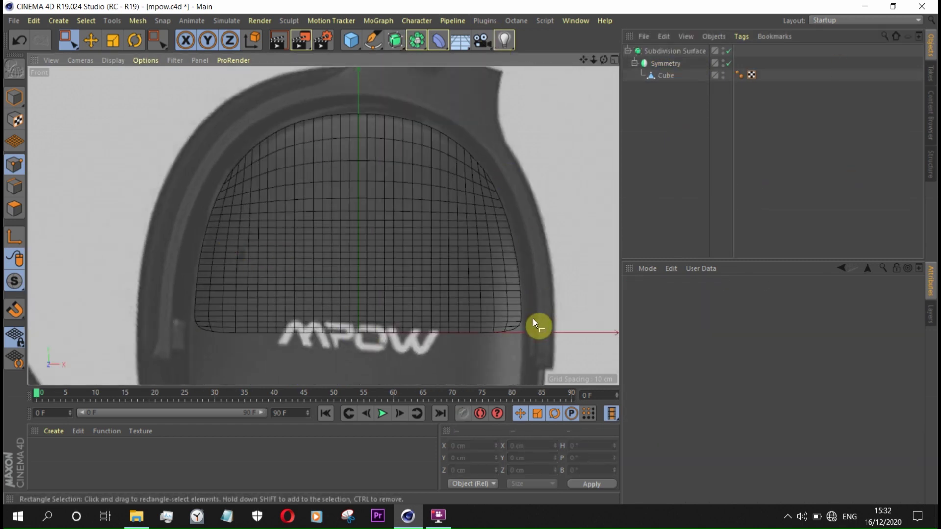
pyautogui.click(14, 21)
pyautogui.click(34, 120)
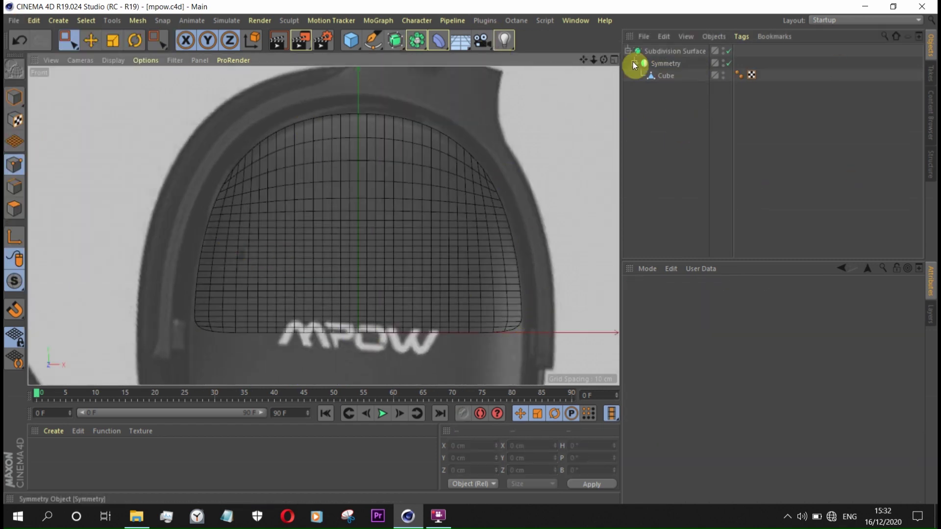
pyautogui.click(669, 64)
pyautogui.keyDown('ctrl'); pyautogui.moveTo(669, 64); pyautogui.dragTo(670, 140); pyautogui.keyUp('ctrl')
pyautogui.hotkey('alt', 'g')
# Step: Rename the Null 'junk' and hide its backup copy in the viewport
pyautogui.doubleClick(657, 87)
pyautogui.write('junk')
pyautogui.press('Return')
pyautogui.click(627, 87)
pyautogui.click(724, 101)
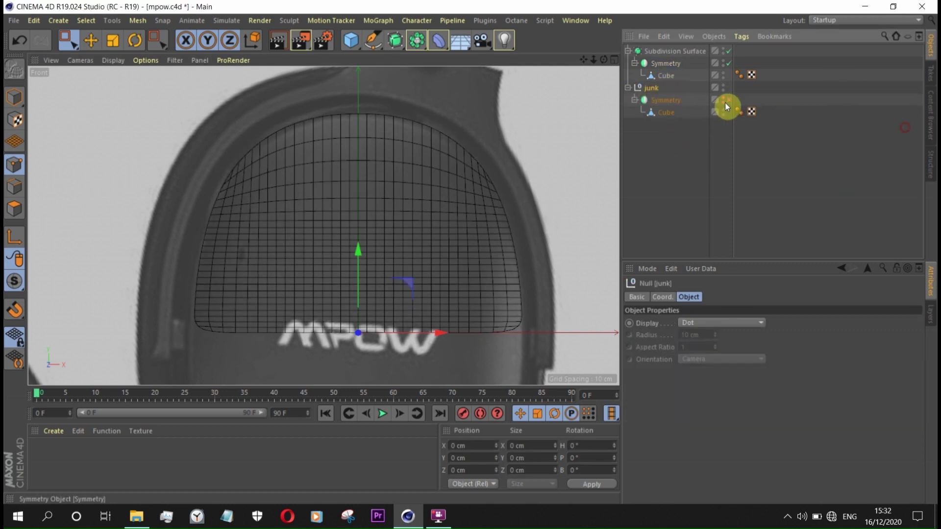
pyautogui.click(628, 87)
# Step: Rebuild the hierarchy as Subdivision Surface > new Symmetry > Cube
pyautogui.click(669, 51)
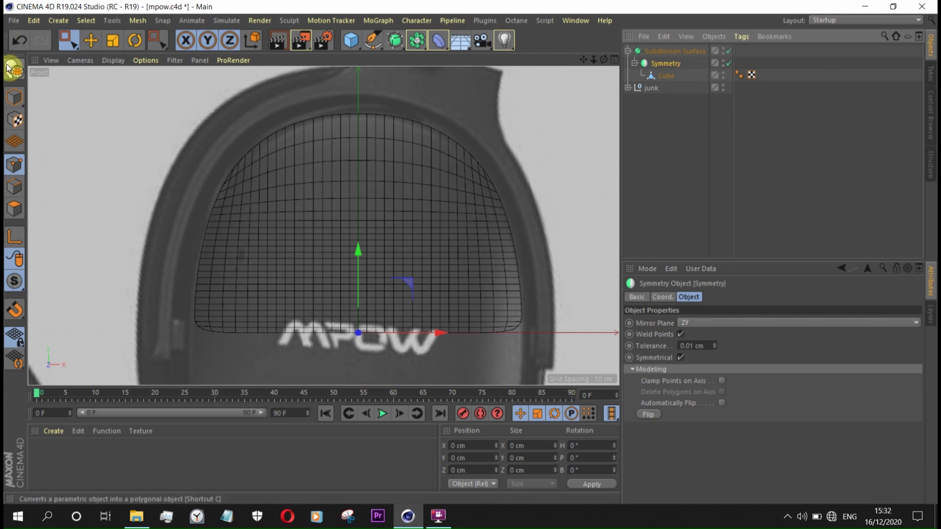
pyautogui.press('c')
pyautogui.click(633, 63)
pyautogui.moveTo(663, 75); pyautogui.dragTo(668, 71)
pyautogui.press('Delete')
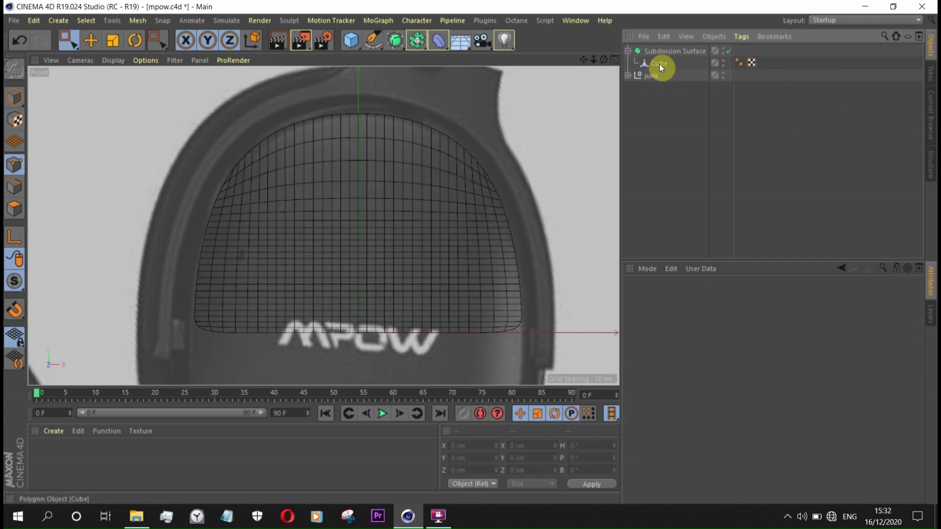
pyautogui.click(660, 64)
pyautogui.moveTo(417, 40); pyautogui.dragTo(587, 98)
pyautogui.moveTo(659, 75)
pyautogui.mouseDown()
pyautogui.moveTo(659, 51)
pyautogui.moveTo(671, 76)
pyautogui.mouseUp()
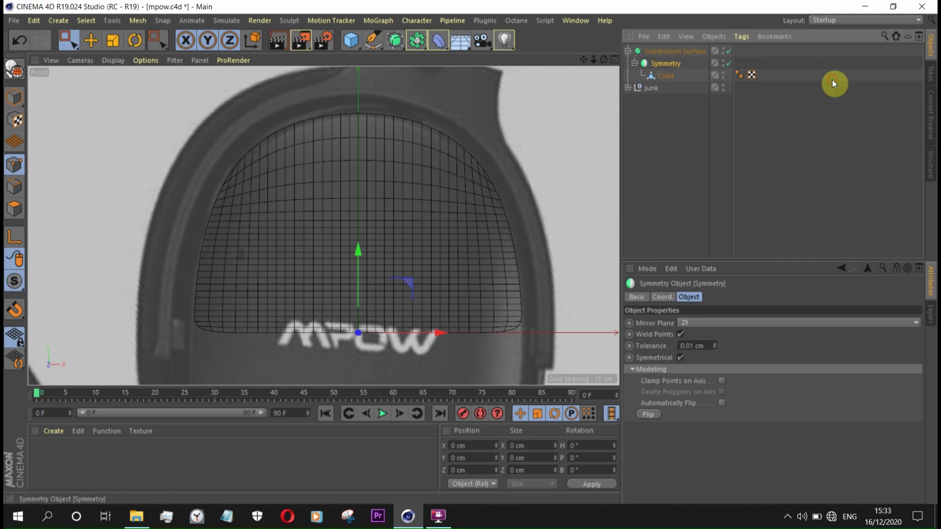
# Step: Show the mesh as isoparm lines and disable subdivision smoothing to view the cage
pyautogui.click(80, 59)
pyautogui.click(129, 192)
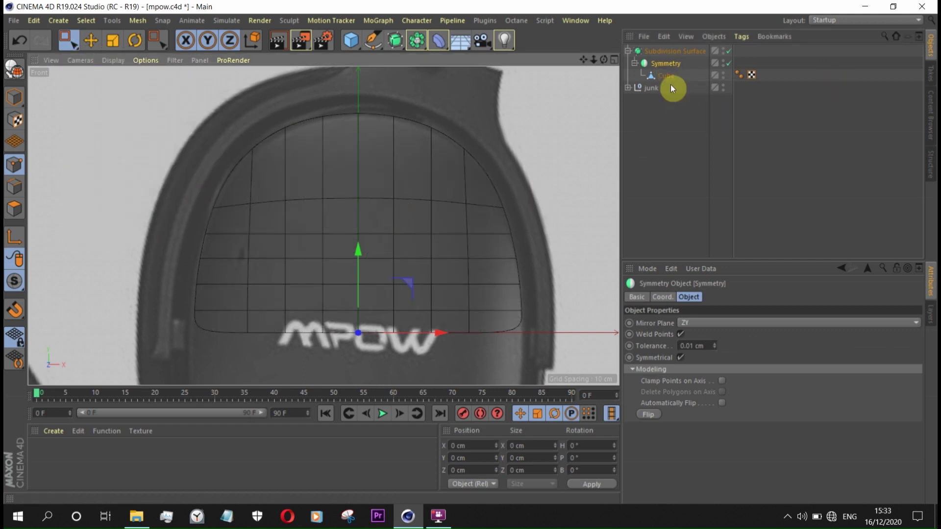
pyautogui.click(666, 75)
pyautogui.press('q')
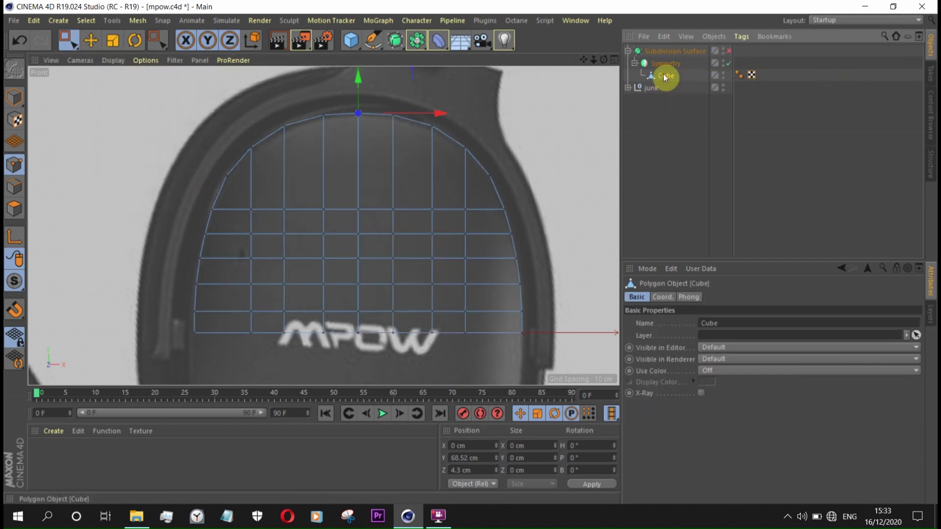
pyautogui.press('Up')
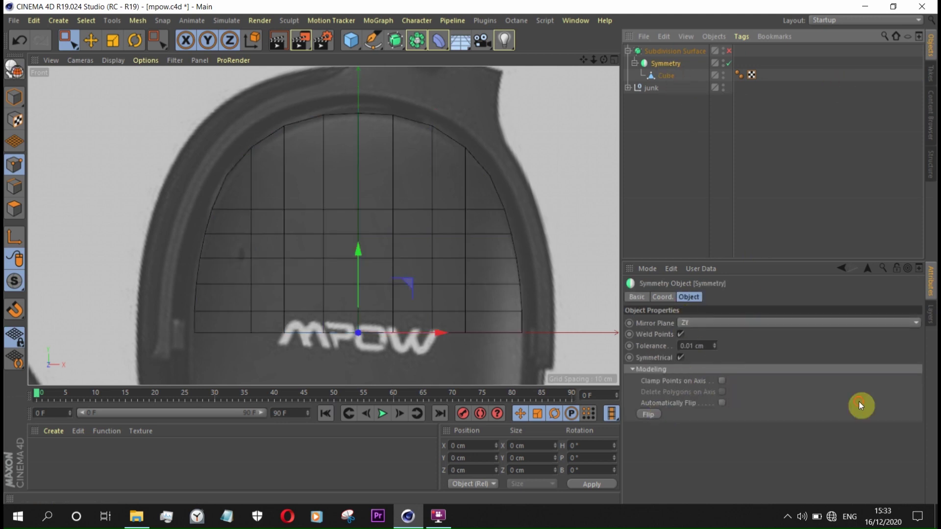
# Step: Set the Symmetry mirror plane to XZ instead of ZY
pyautogui.click(701, 323)
pyautogui.click(686, 353)
pyautogui.scroll(1, 490, 152)
pyautogui.scroll(-1, 490, 155)
pyautogui.scroll(1, 500, 148)
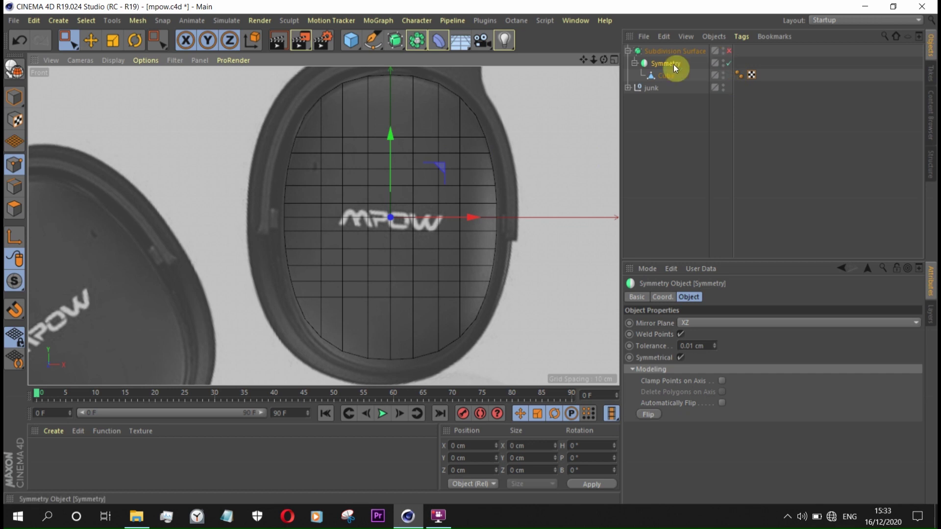
# Step: Bake the Symmetry into one editable Cube and remove the leftover null
pyautogui.click(14, 71)
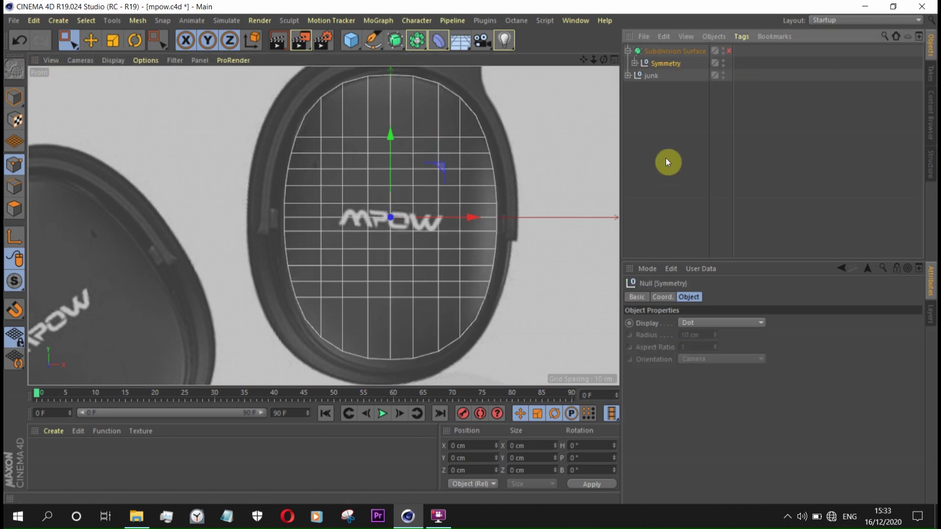
pyautogui.hotkey('shift', 'g')
pyautogui.click(836, 98)
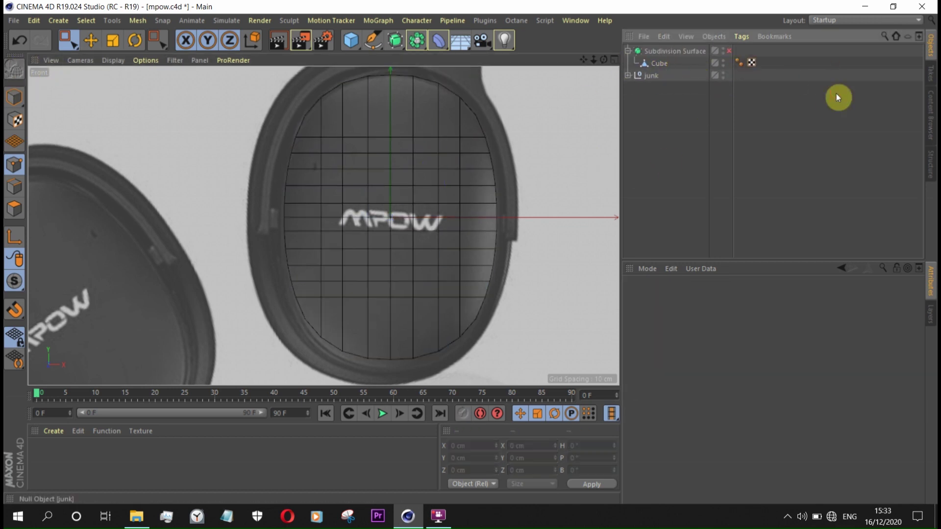
pyautogui.click(435, 308)
pyautogui.scroll(-1, 441, 319)
# Step: Scale the Cube in Model mode, squashing its height and widening it to 104.455 cm
pyautogui.press('t')
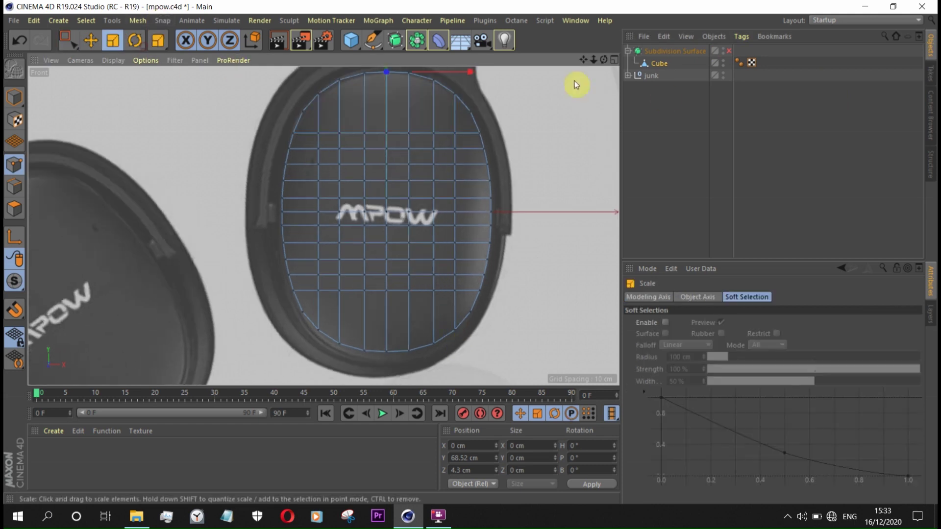
pyautogui.click(15, 97)
pyautogui.click(481, 157)
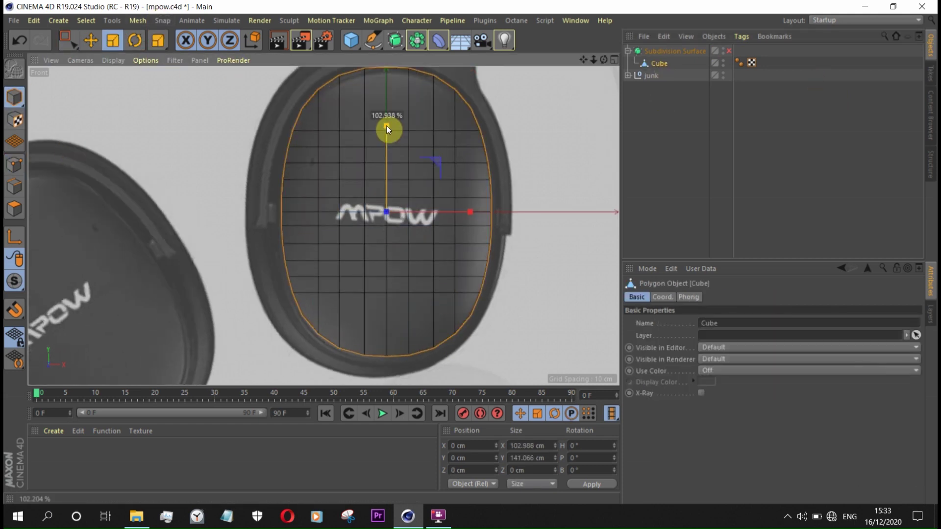
pyautogui.moveTo(384, 140); pyautogui.dragTo(387, 129)
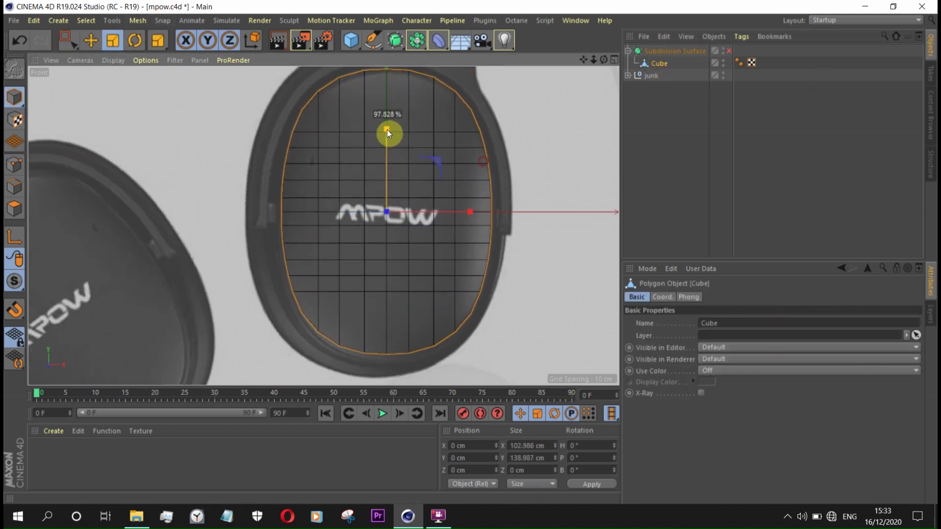
pyautogui.scroll(2, 357, 211)
pyautogui.scroll(1, 411, 203)
pyautogui.moveTo(498, 213); pyautogui.dragTo(494, 215)
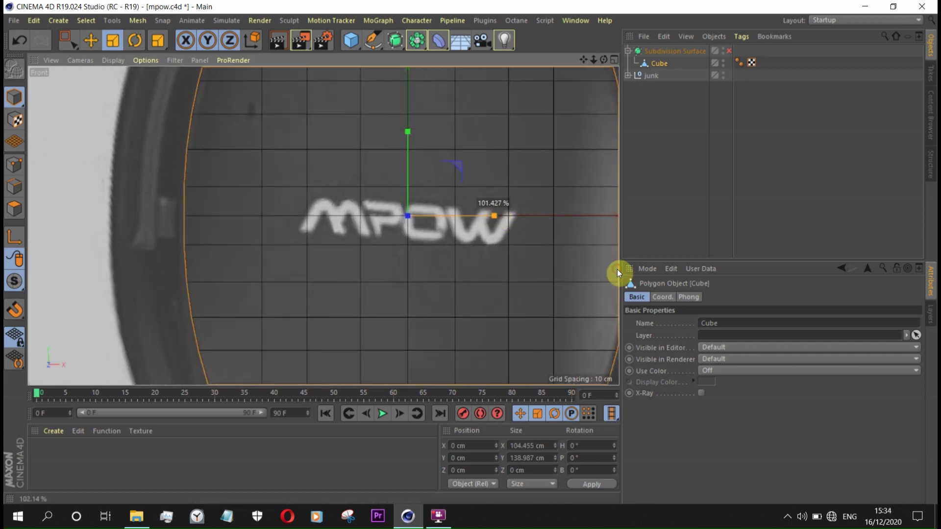
pyautogui.scroll(-3, 422, 240)
pyautogui.scroll(2, 321, 103)
# Step: Frame the Cube, re-enable subdivision smoothing and deselect it
pyautogui.press('e')
pyautogui.scroll(-2, 407, 341)
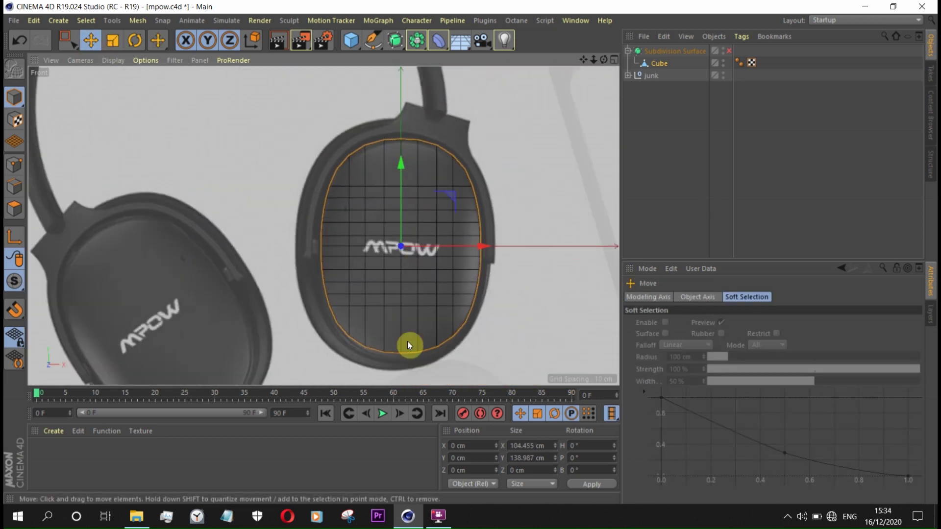
pyautogui.scroll(2, 409, 100)
pyautogui.press('o')
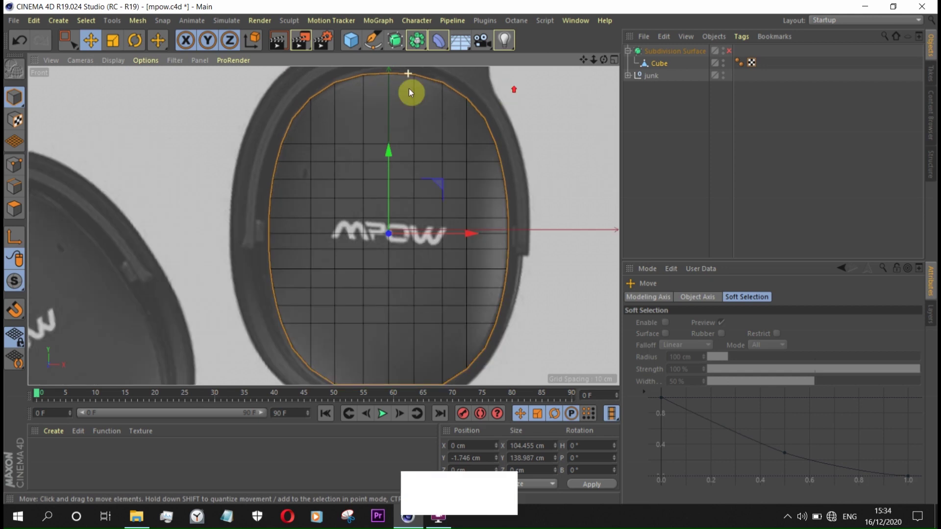
pyautogui.click(729, 51)
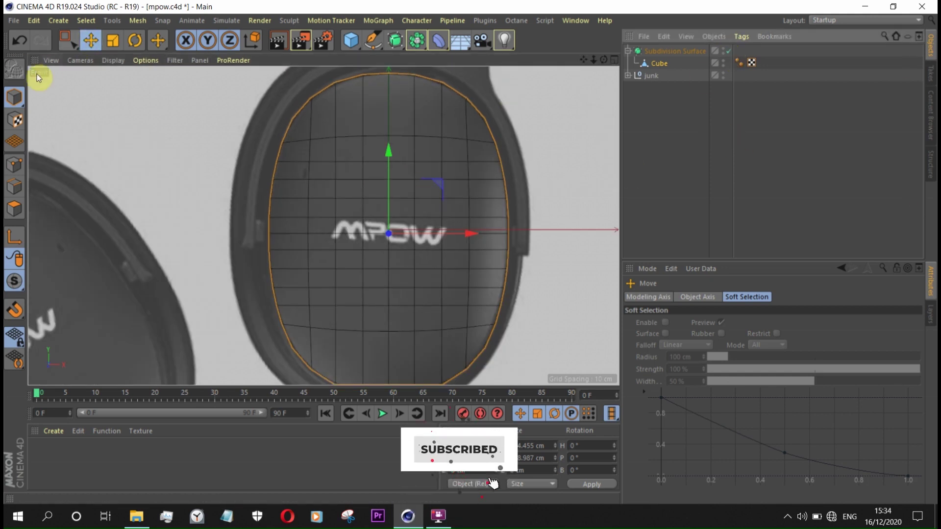
pyautogui.click(68, 40)
pyautogui.click(763, 157)
pyautogui.scroll(-2, 544, 203)
pyautogui.scroll(2, 447, 181)
# Step: Save the scene and orbit the enlarged perspective view around the ear cup
pyautogui.click(17, 21)
pyautogui.click(33, 121)
pyautogui.click(614, 60)
pyautogui.click(315, 60)
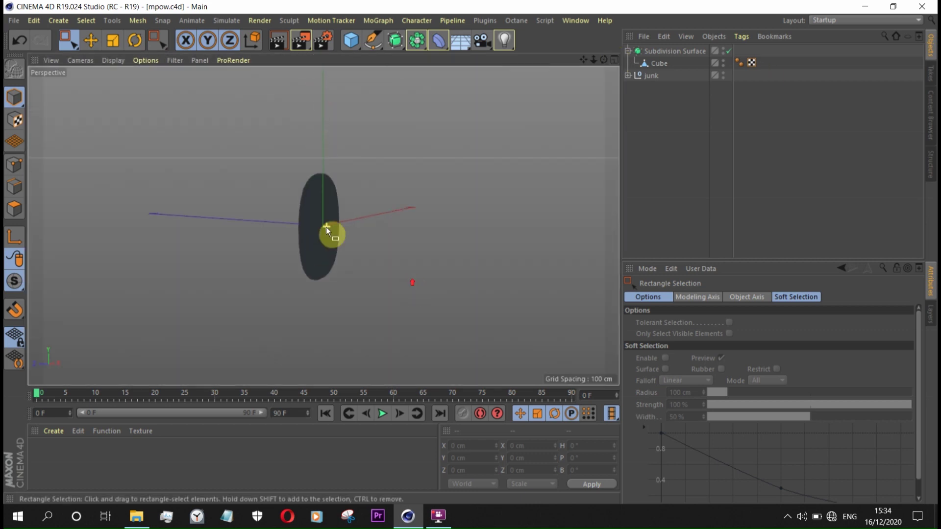
pyautogui.moveTo(604, 60); pyautogui.dragTo(632, 64)
pyautogui.keyDown('alt'); pyautogui.moveTo(322, 226); pyautogui.dragTo(323, 225); pyautogui.keyUp('alt')
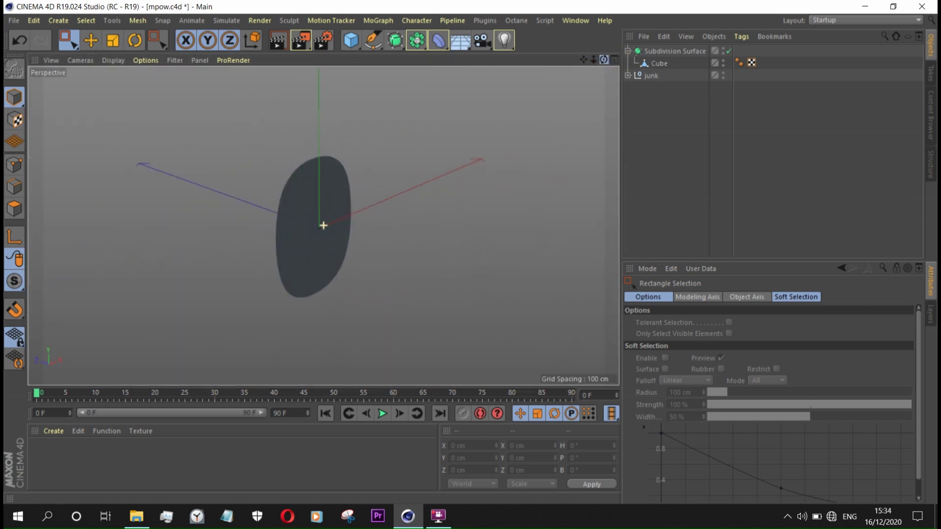
# Step: Inspect the hidden Cube inside junk and maximise the Front view
pyautogui.click(658, 64)
pyautogui.click(627, 74)
pyautogui.click(651, 88)
pyautogui.click(627, 75)
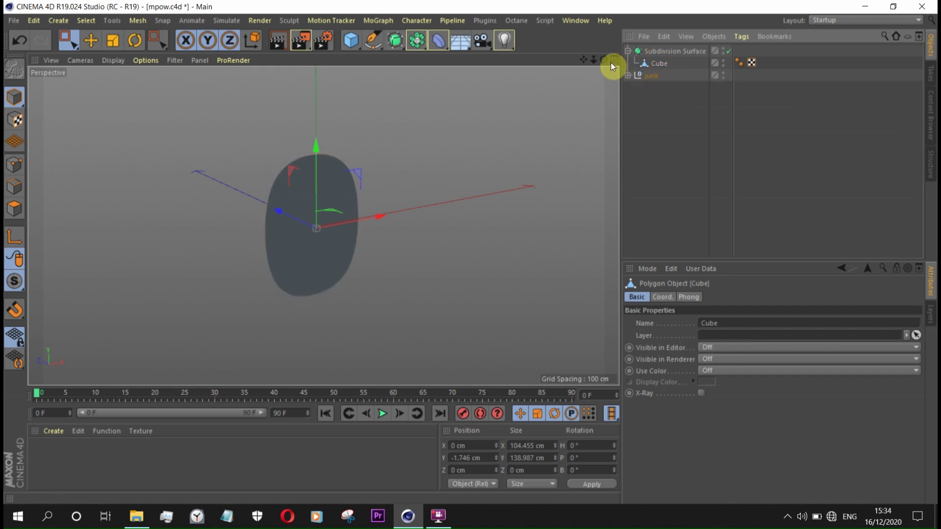
pyautogui.click(613, 60)
pyautogui.click(614, 229)
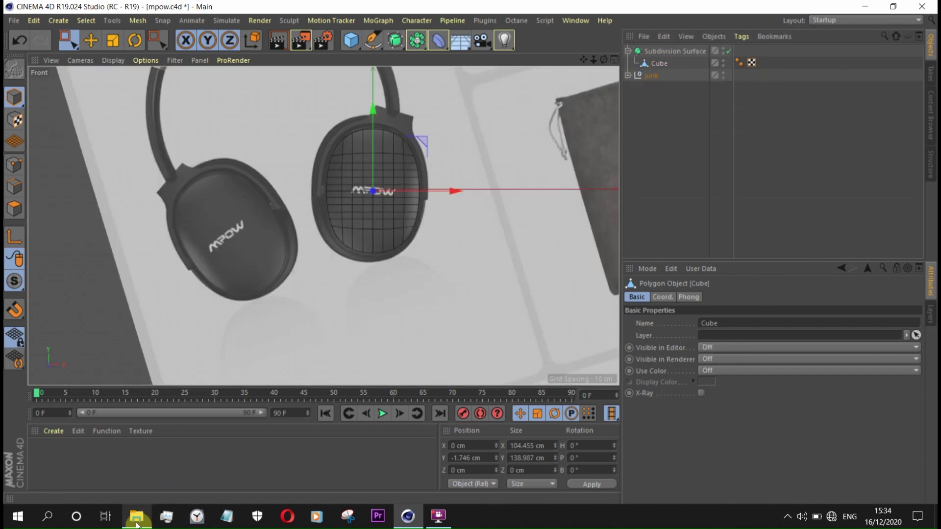
pyautogui.click(110, 60)
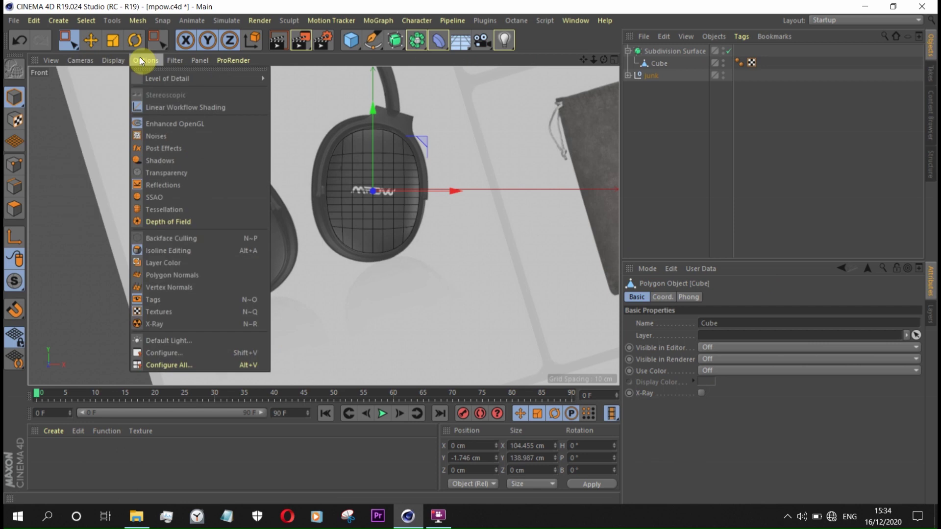
# Step: Screenshot the front view's background settings and save the capture as 'dddf'
pyautogui.click(201, 352)
pyautogui.click(353, 516)
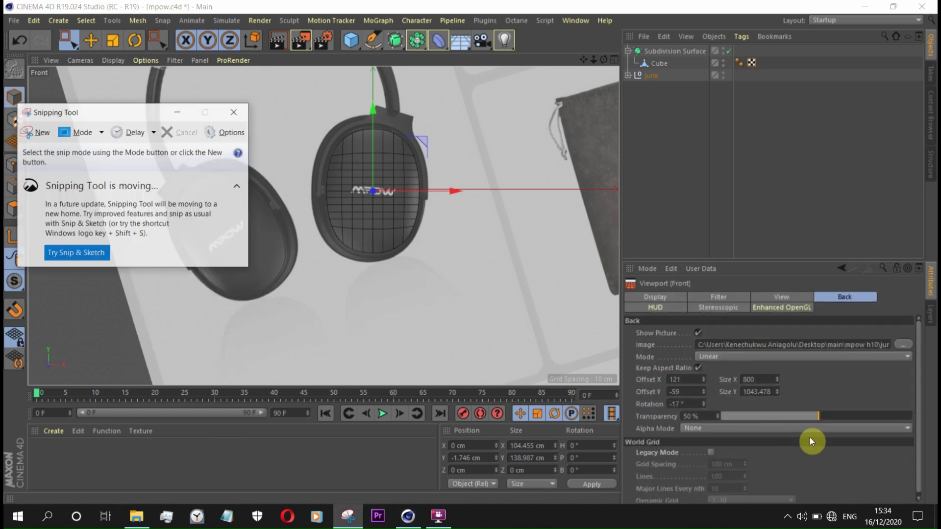
pyautogui.click(35, 129)
pyautogui.moveTo(857, 505)
pyautogui.mouseDown()
pyautogui.moveTo(668, 344)
pyautogui.moveTo(593, 353)
pyautogui.mouseUp()
pyautogui.hotkey('ctrl', 's')
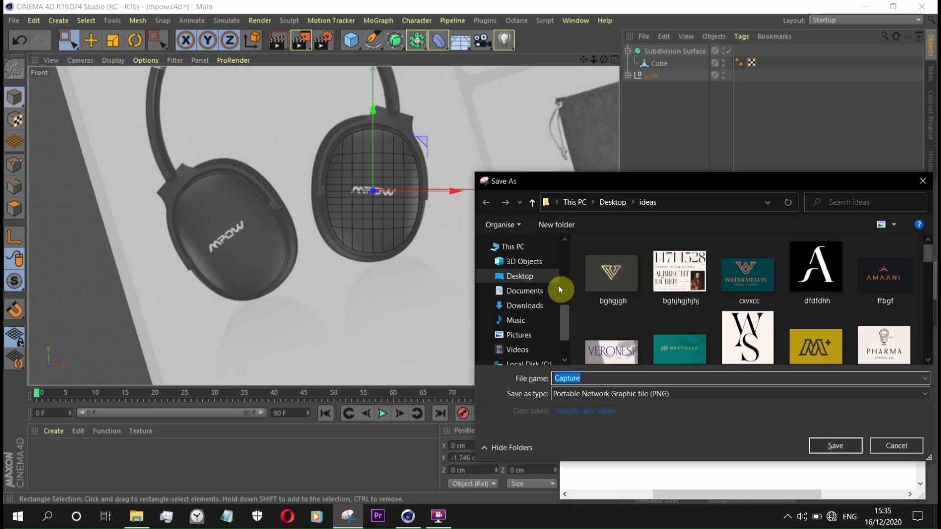
pyautogui.write('dddf')
pyautogui.click(838, 448)
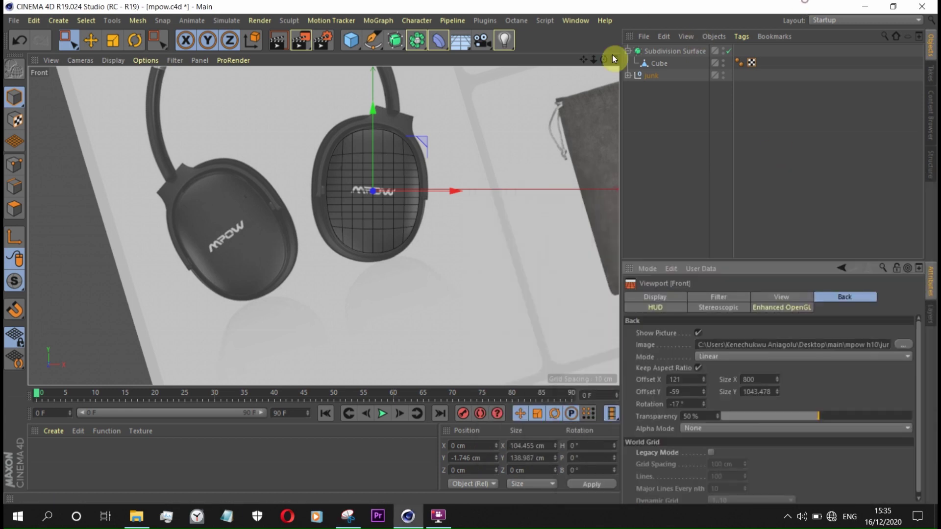
# Step: Set s-l1600 (8).jpg as background with offsets and rotation 0 and size 600
pyautogui.click(136, 516)
pyautogui.moveTo(239, 307); pyautogui.dragTo(784, 345)
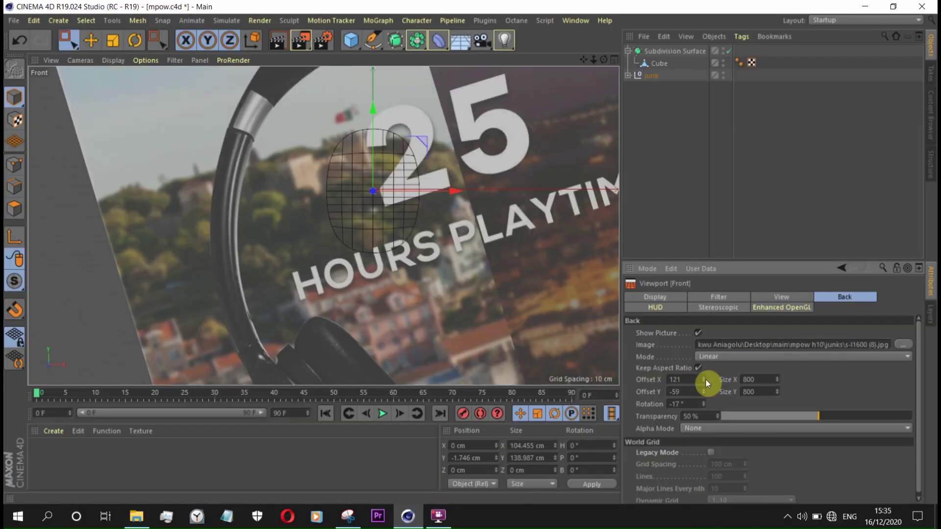
pyautogui.rightClick(704, 379)
pyautogui.rightClick(703, 404)
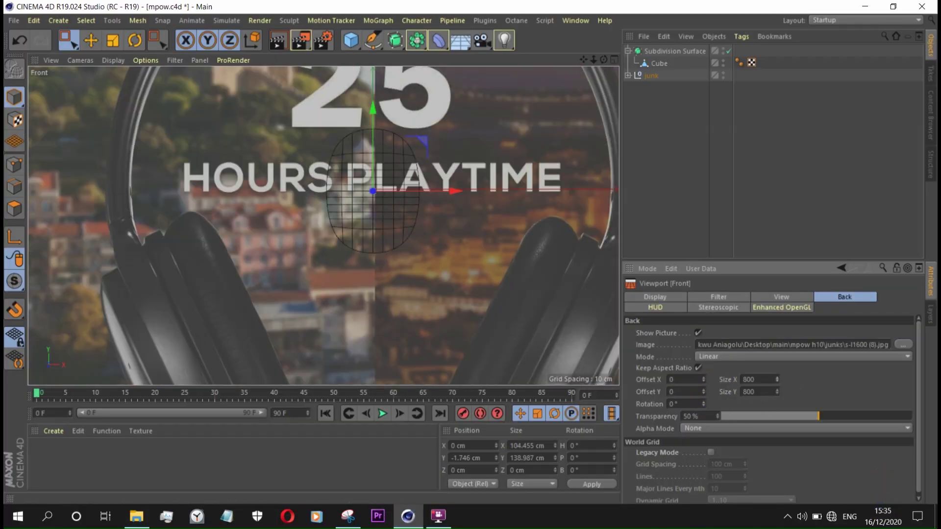
pyautogui.moveTo(776, 391); pyautogui.dragTo(781, 395)
pyautogui.scroll(2, 404, 200)
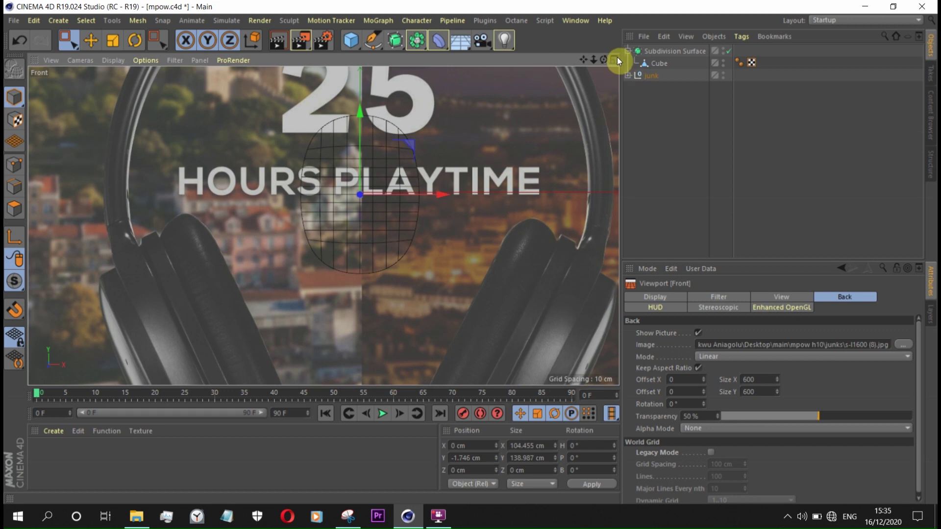
# Step: Return to four views, select the Cube and enlarge the perspective view
pyautogui.click(616, 60)
pyautogui.click(652, 63)
pyautogui.middleClick(246, 129)
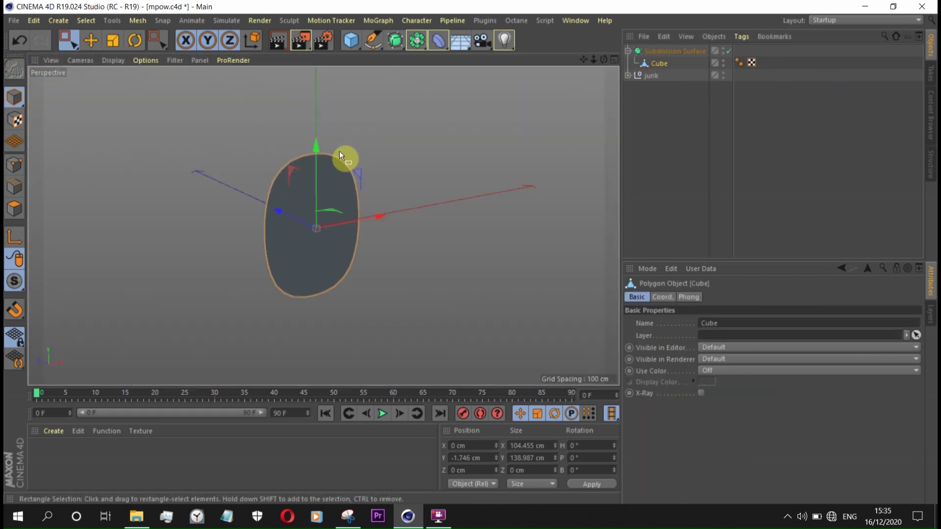
# Step: Rotate the ear-cup cube to a 90° heading, checking it in side and perspective views
pyautogui.press('r')
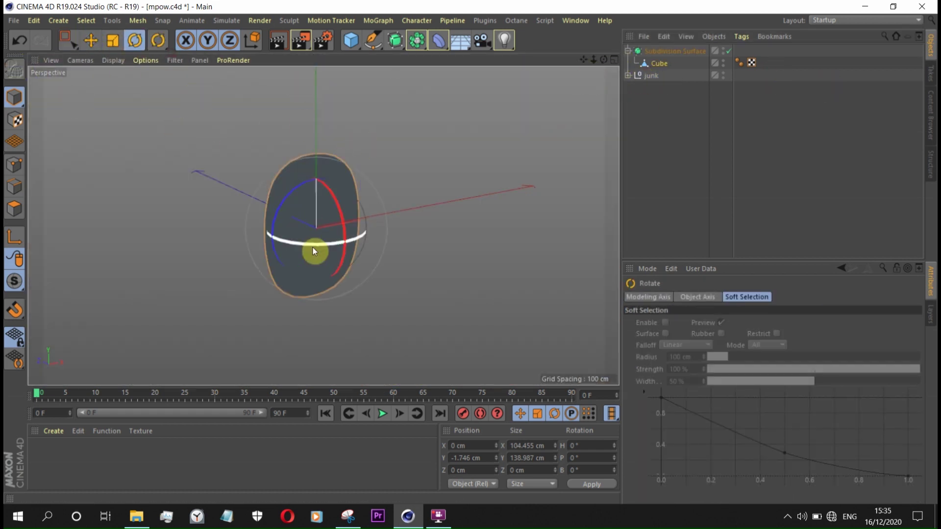
pyautogui.keyDown('alt'); pyautogui.moveTo(316, 245); pyautogui.dragTo(472, 137); pyautogui.keyUp('alt')
pyautogui.click(80, 60)
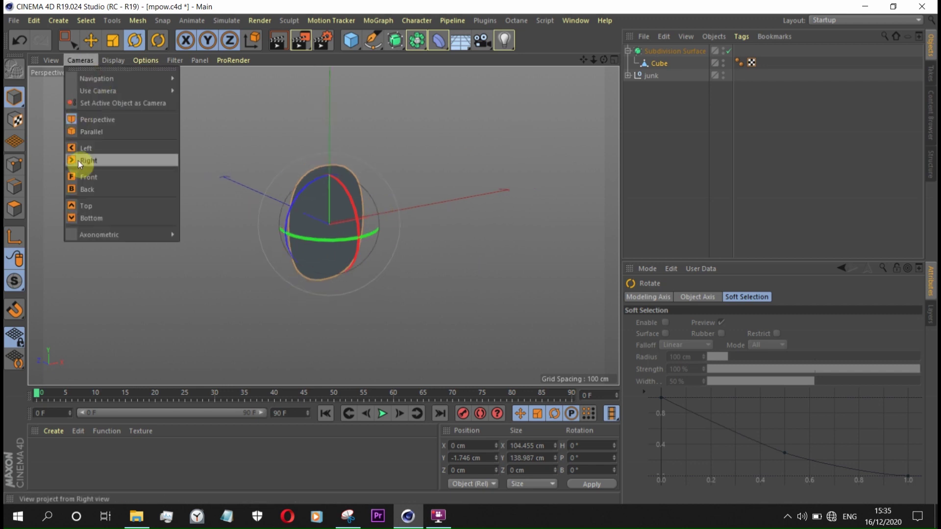
pyautogui.click(78, 160)
pyautogui.click(81, 61)
pyautogui.click(137, 133)
pyautogui.keyDown('alt'); pyautogui.moveTo(136, 137); pyautogui.dragTo(349, 235); pyautogui.keyUp('alt')
pyautogui.moveTo(289, 240)
pyautogui.mouseDown()
pyautogui.moveTo(425, 231)
pyautogui.moveTo(399, 235)
pyautogui.mouseUp()
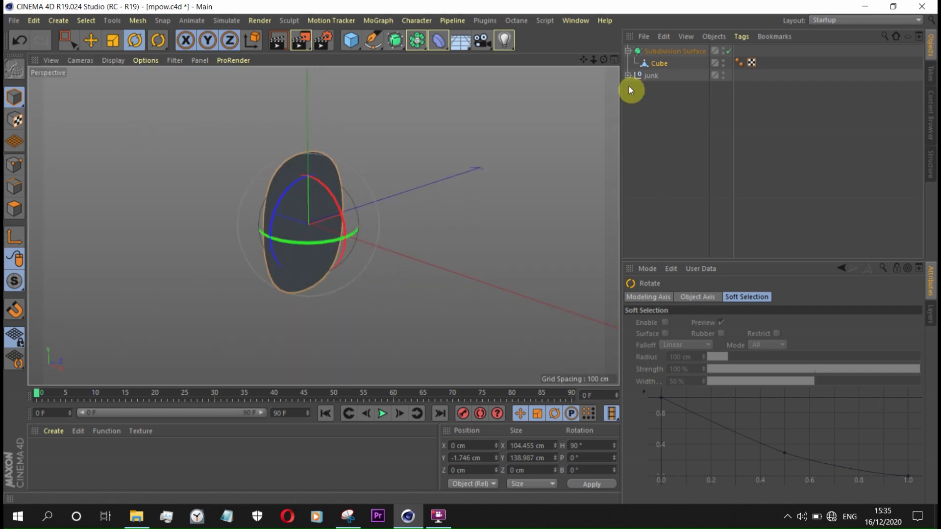
# Step: In the enlarged Front view, move the cube onto the right headphone cup
pyautogui.press('F5')
pyautogui.press('F4')
pyautogui.scroll(4, 389, 213)
pyautogui.press('e')
pyautogui.moveTo(273, 142); pyautogui.dragTo(261, 149)
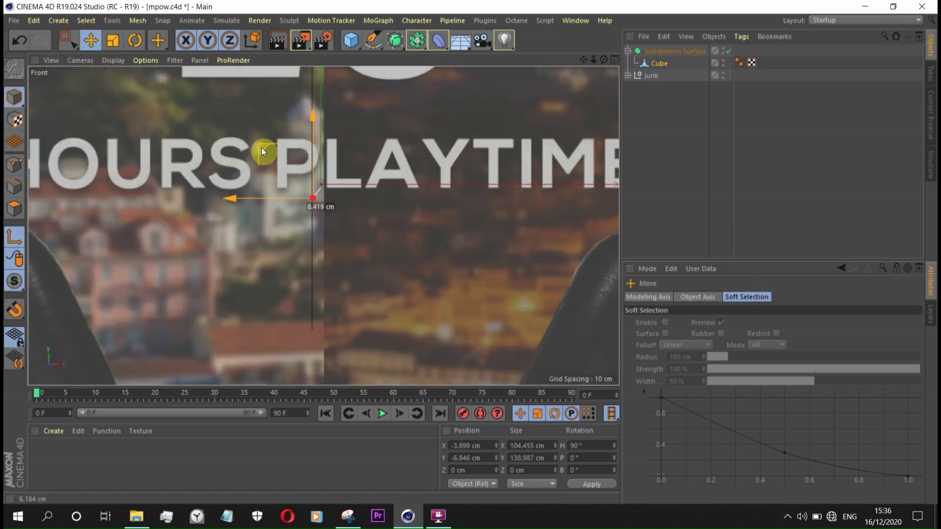
pyautogui.scroll(-4, 293, 176)
pyautogui.scroll(4, 293, 176)
pyautogui.moveTo(295, 131); pyautogui.dragTo(294, 119)
pyautogui.scroll(-3, 221, 166)
pyautogui.scroll(-1, 210, 147)
pyautogui.moveTo(210, 147); pyautogui.dragTo(296, 276)
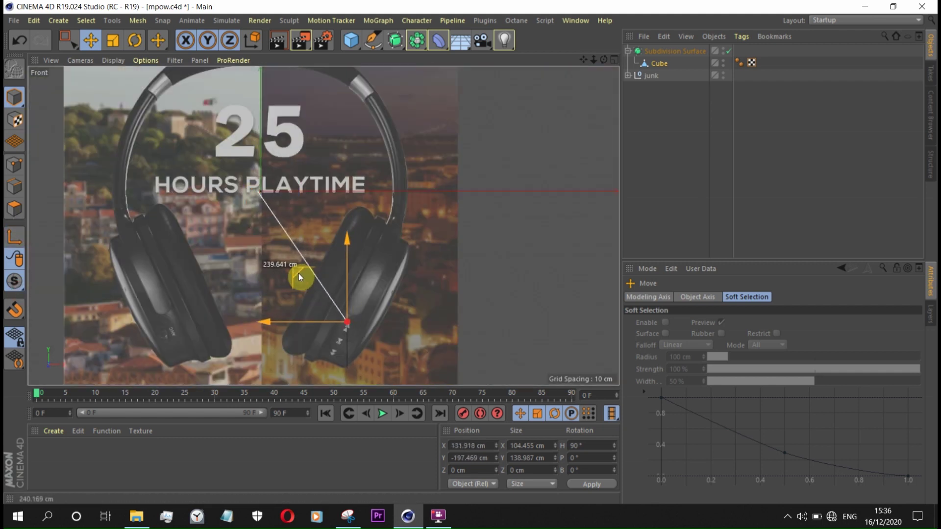
pyautogui.scroll(2, 362, 332)
# Step: Tilt the cube to about 28° pitch and slide it to line up with the ear cup
pyautogui.press('r')
pyautogui.scroll(-1, 340, 213)
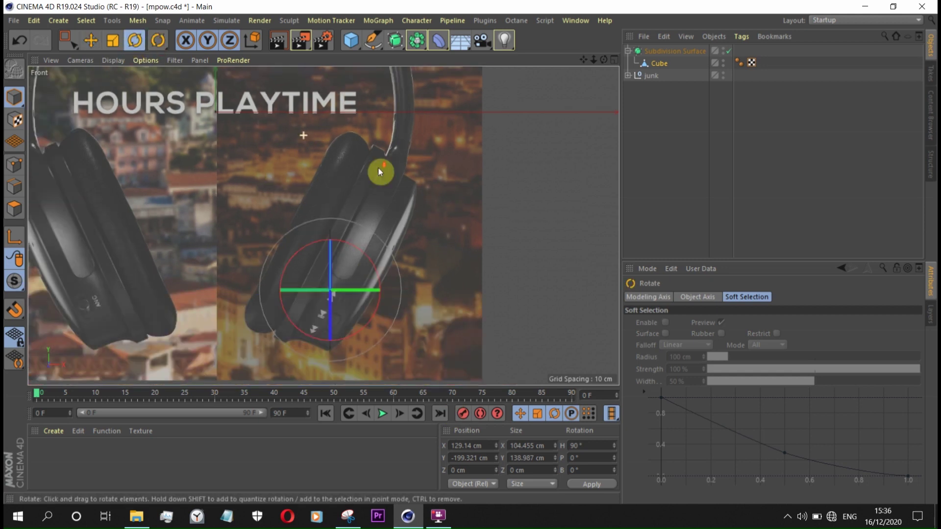
pyautogui.scroll(2, 378, 166)
pyautogui.moveTo(343, 216); pyautogui.dragTo(357, 233)
pyautogui.click(91, 40)
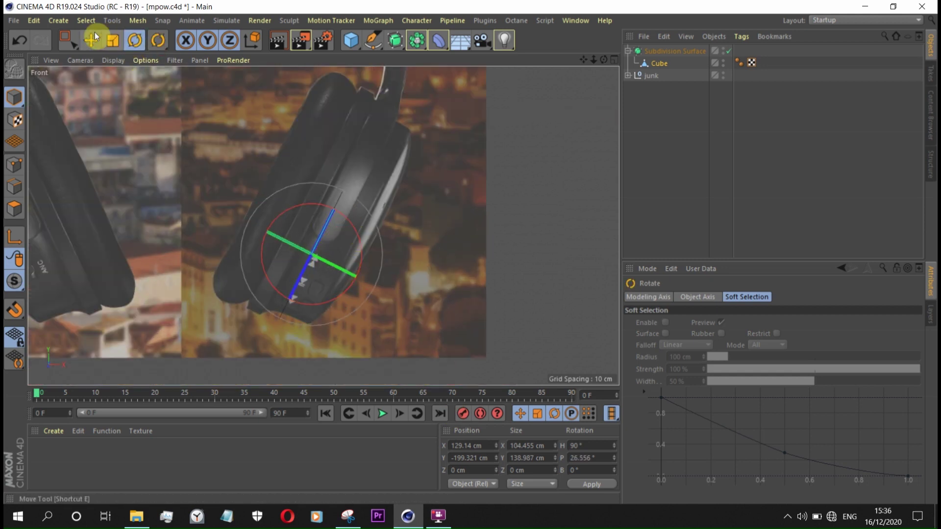
pyautogui.moveTo(281, 190)
pyautogui.mouseDown()
pyautogui.moveTo(345, 184)
pyautogui.moveTo(352, 163)
pyautogui.mouseUp()
pyautogui.scroll(2, 345, 185)
pyautogui.scroll(2, 398, 263)
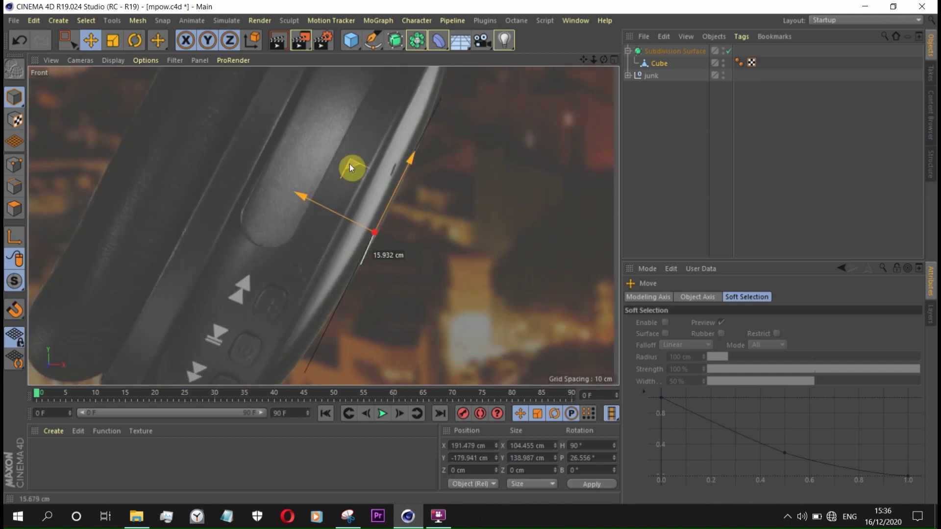
pyautogui.scroll(-2, 507, 258)
# Step: Fine-tune the cube to X 191.3, Y -183.3 cm and P 28.065° along the rim
pyautogui.click(557, 226)
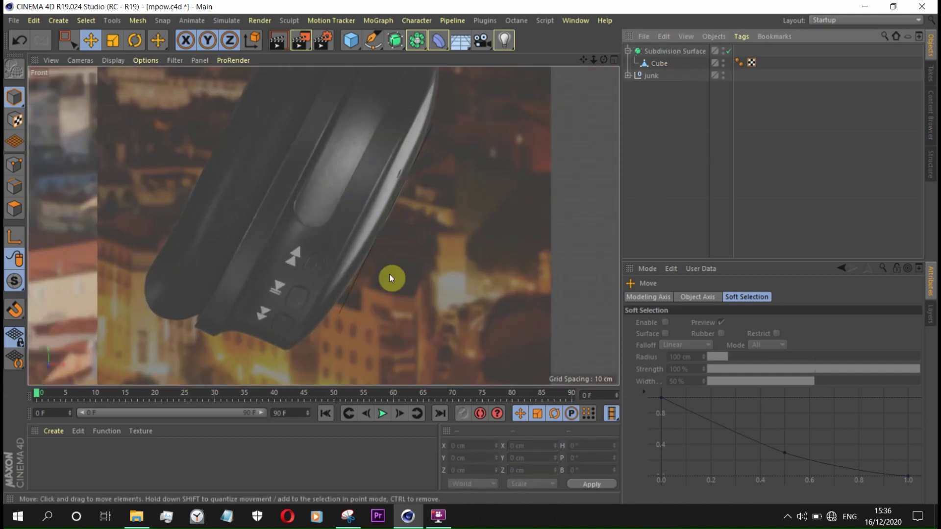
pyautogui.scroll(1, 343, 328)
pyautogui.click(659, 63)
pyautogui.moveTo(427, 127); pyautogui.dragTo(428, 134)
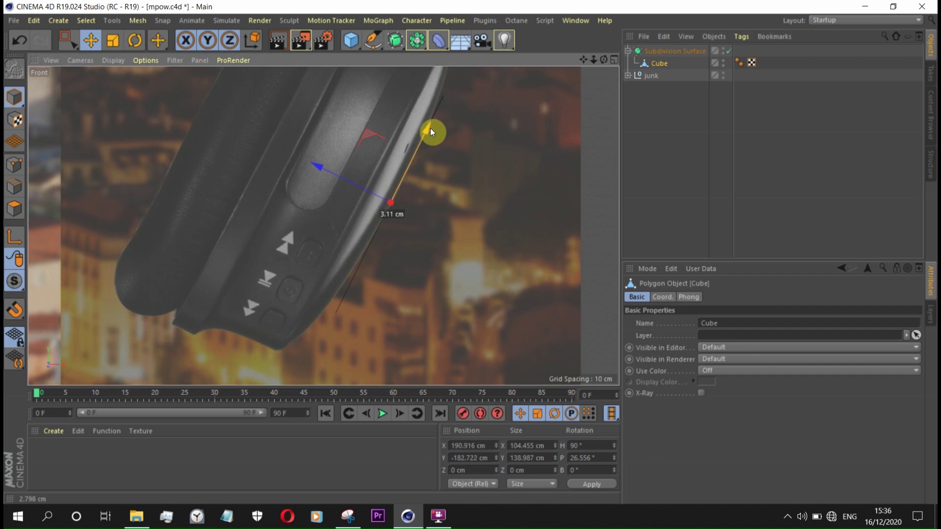
pyautogui.press('r')
pyautogui.moveTo(384, 267); pyautogui.dragTo(380, 257)
pyautogui.press('e')
pyautogui.moveTo(363, 140); pyautogui.dragTo(365, 136)
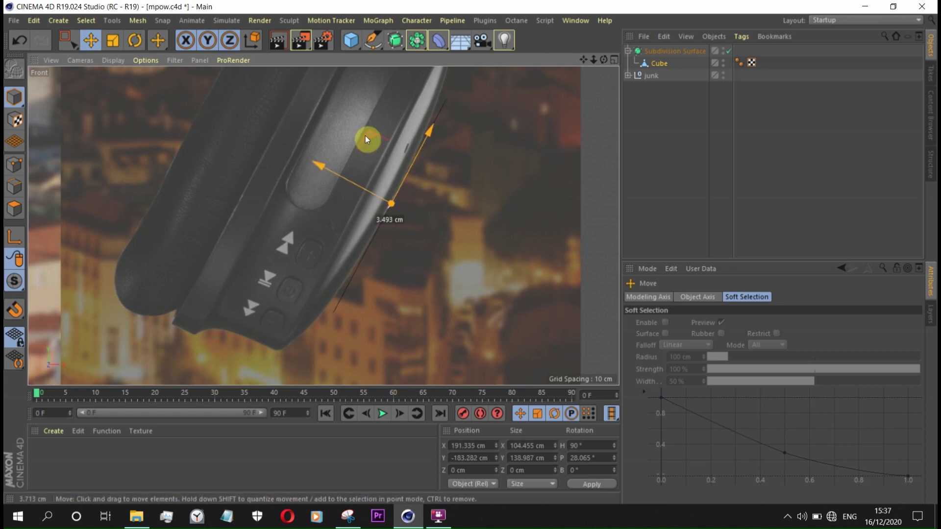
pyautogui.click(531, 207)
pyautogui.scroll(-3, 473, 260)
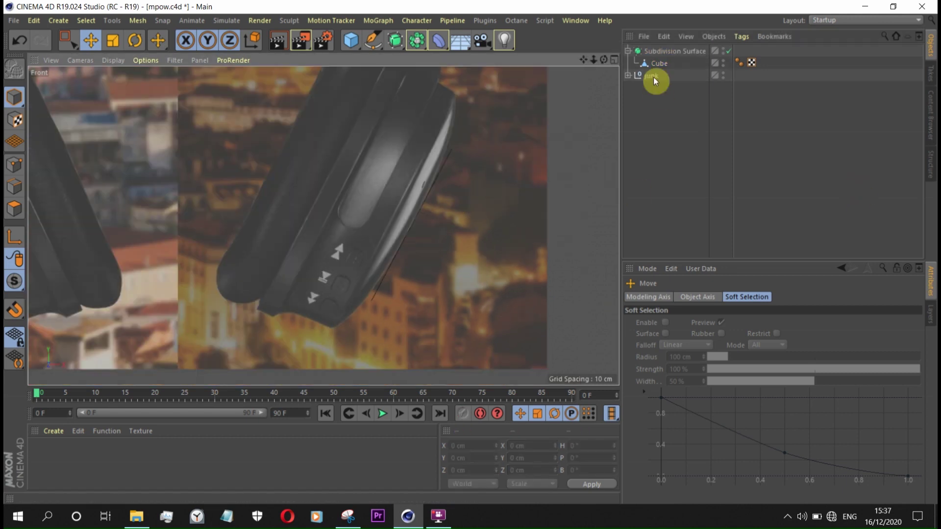
# Step: Show the Perspective view in Constant Shading (Lines) and disable the Subdivision Surface
pyautogui.click(614, 60)
pyautogui.click(320, 60)
pyautogui.scroll(5, 362, 252)
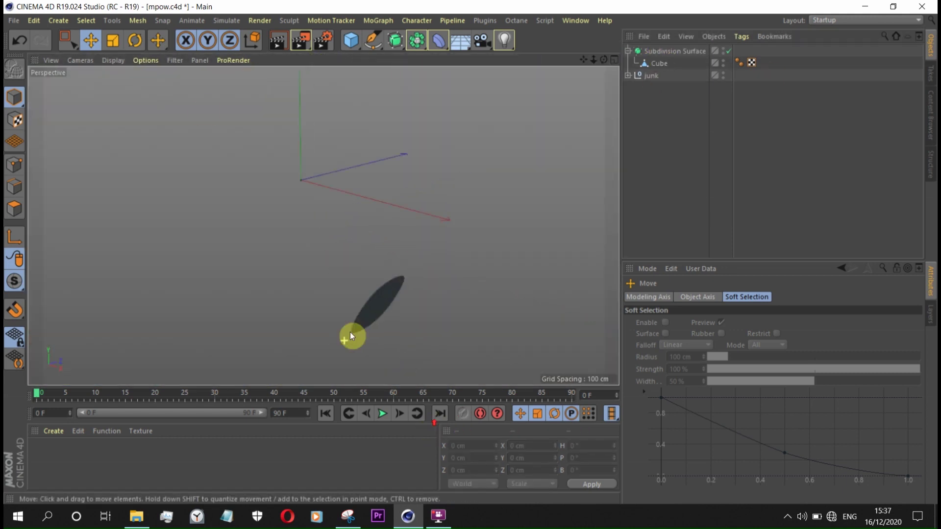
pyautogui.click(113, 59)
pyautogui.click(131, 141)
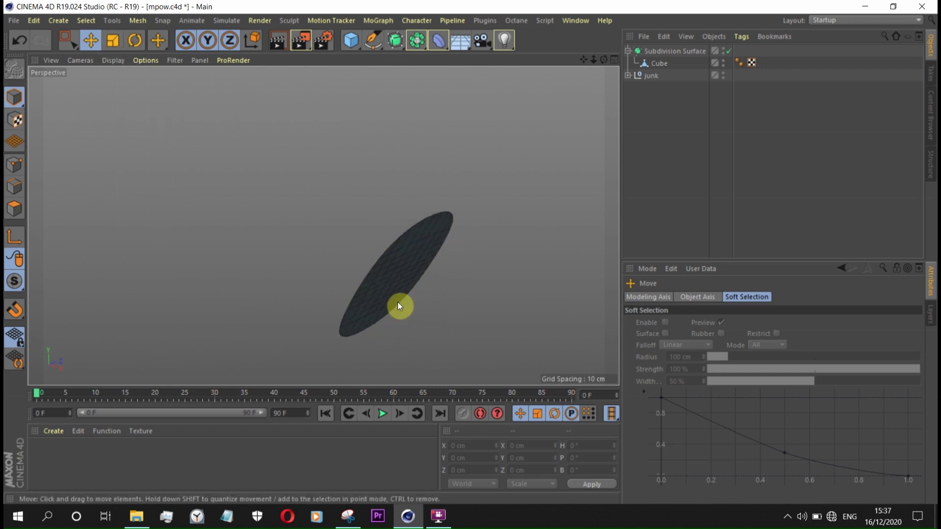
pyautogui.keyDown('alt'); pyautogui.moveTo(323, 223); pyautogui.dragTo(342, 216); pyautogui.keyUp('alt')
pyautogui.click(728, 51)
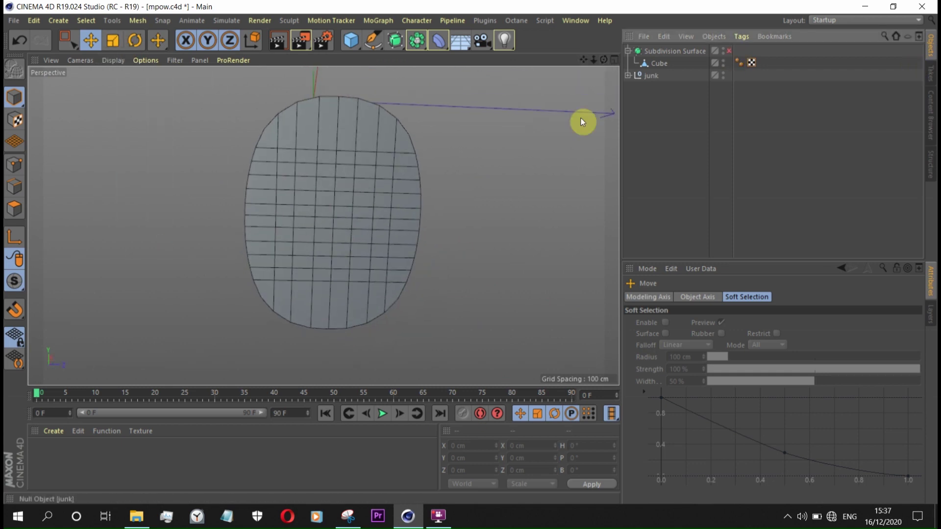
# Step: Group the Cube under a new Null with Alt+G and select all its polygons
pyautogui.click(7, 217)
pyautogui.click(69, 41)
pyautogui.click(278, 119)
pyautogui.click(329, 110)
pyautogui.hotkey('alt', 'g')
pyautogui.click(660, 76)
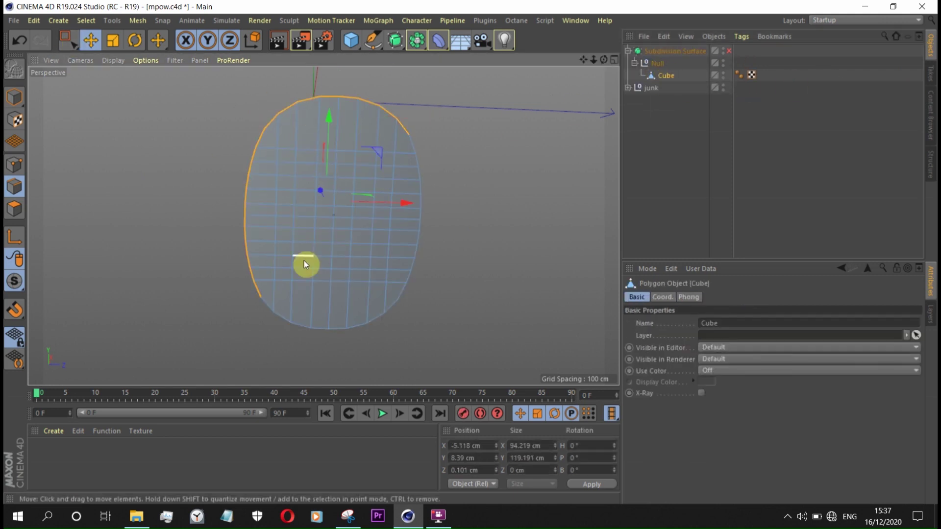
pyautogui.moveTo(259, 139); pyautogui.dragTo(485, 163)
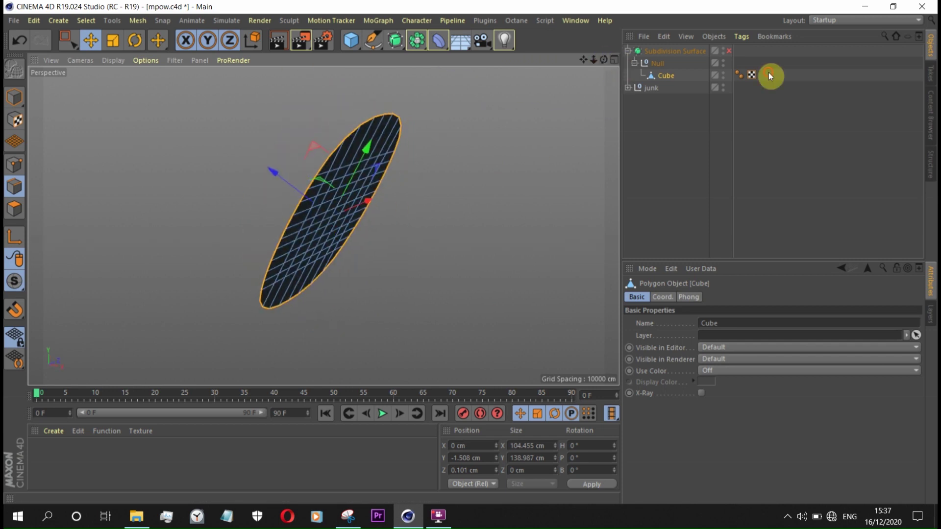
# Step: Maximise the Front view after undoing an accidental move, and activate Scale
pyautogui.press('F5')
pyautogui.moveTo(495, 289); pyautogui.dragTo(487, 277)
pyautogui.hotkey('ctrl', 'z')
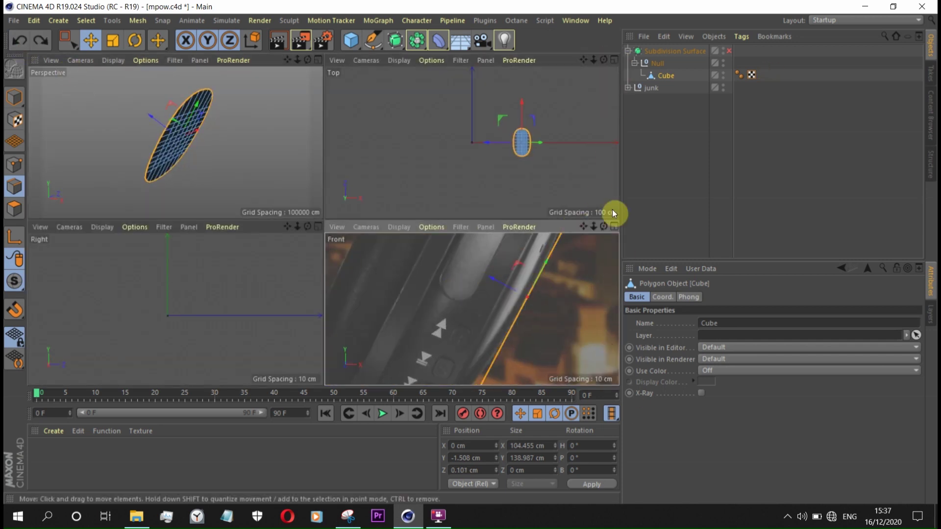
pyautogui.middleClick(468, 270)
pyautogui.scroll(-2, 467, 266)
pyautogui.scroll(-2, 377, 173)
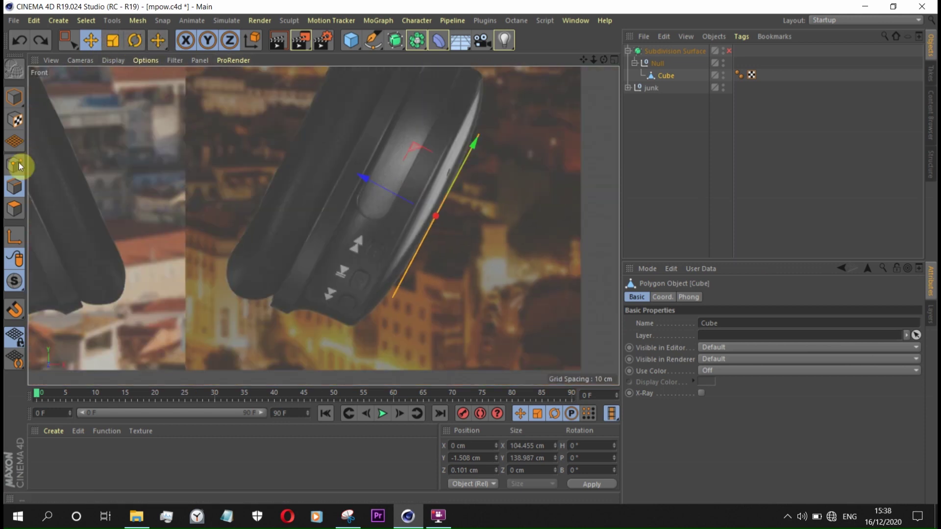
pyautogui.press('t')
pyautogui.scroll(5, 552, 209)
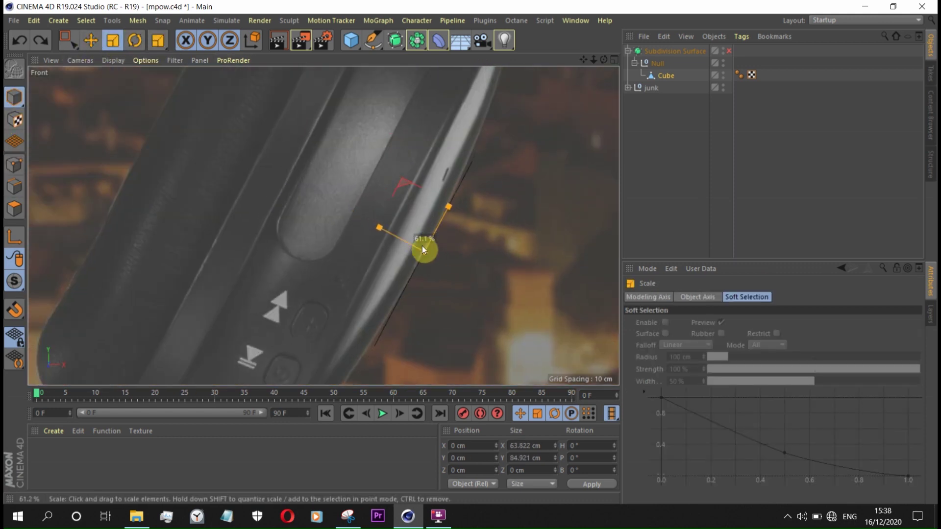
pyautogui.click(665, 87)
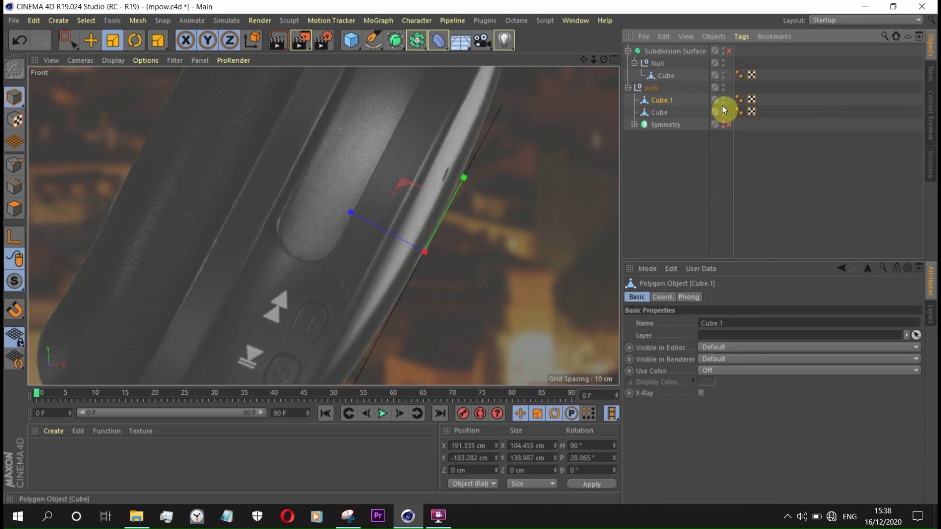
# Step: Shrink the Cube to about 42 × 56 cm and push it forward along Z
pyautogui.click(627, 88)
pyautogui.click(668, 75)
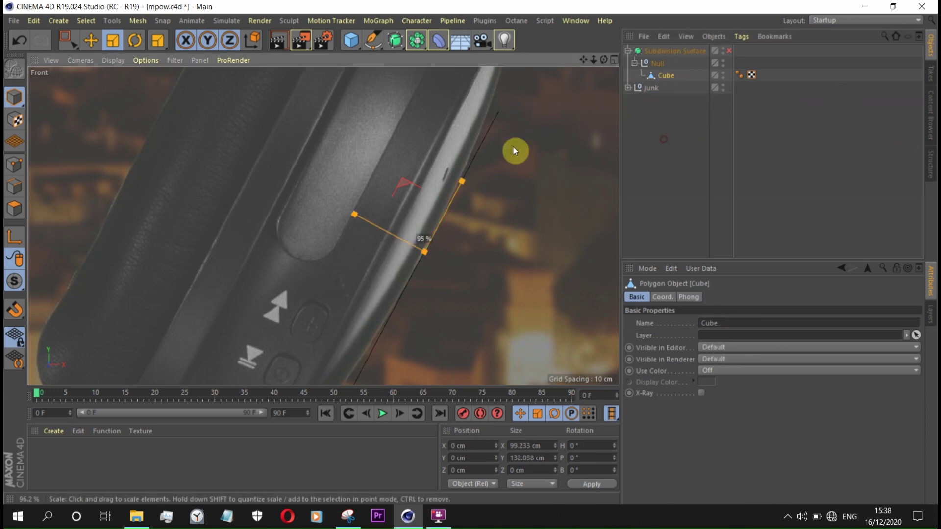
pyautogui.moveTo(431, 253); pyautogui.dragTo(366, 319)
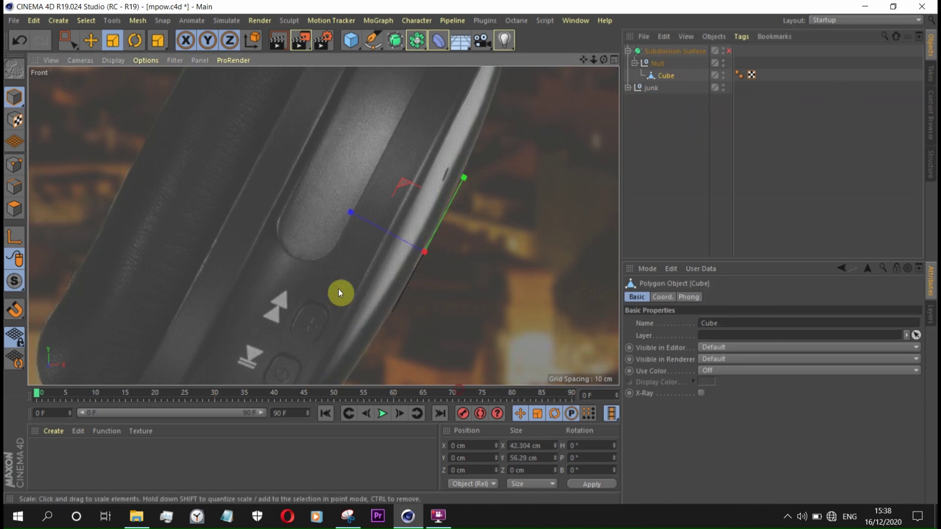
pyautogui.click(91, 40)
pyautogui.moveTo(351, 213); pyautogui.dragTo(352, 216)
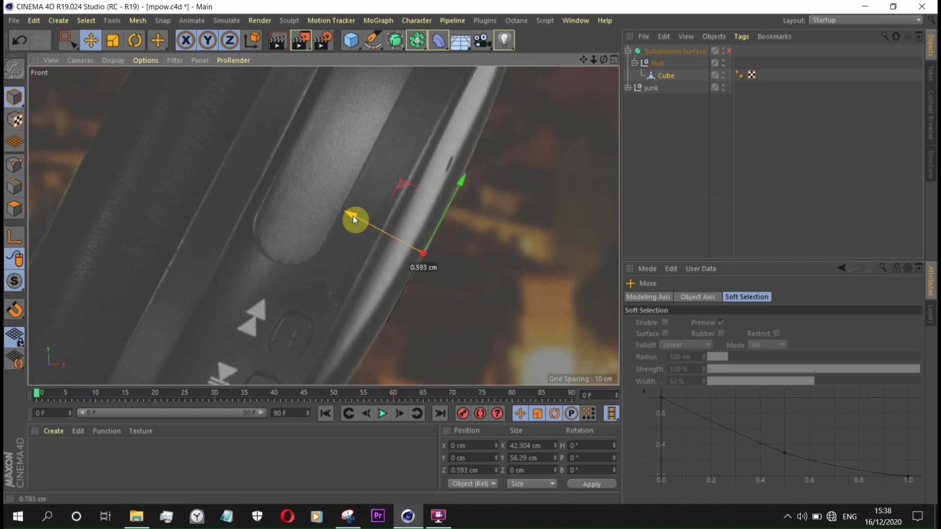
# Step: In Edge mode, widen the rim edge loop to about 69 × 92 cm and nudge it forward
pyautogui.press('t')
pyautogui.click(15, 187)
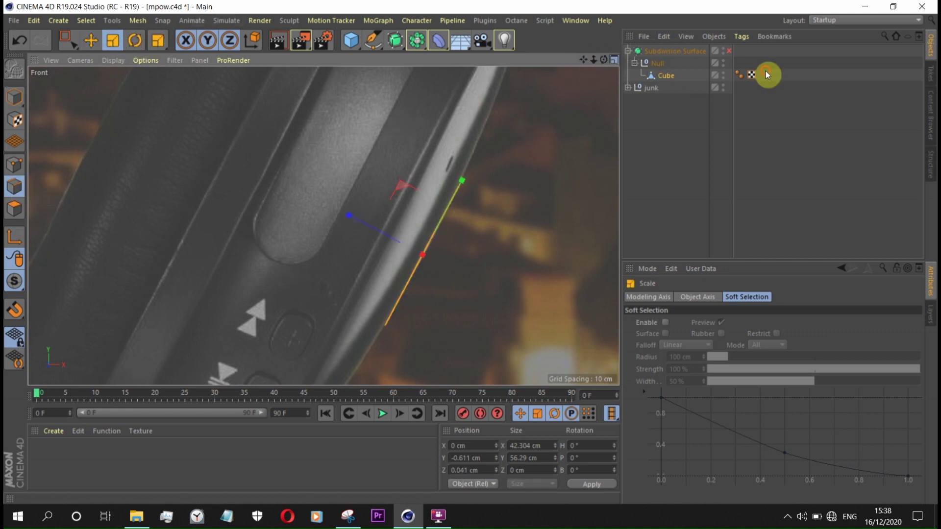
pyautogui.click(613, 59)
pyautogui.scroll(5, 178, 141)
pyautogui.click(19, 41)
pyautogui.click(614, 226)
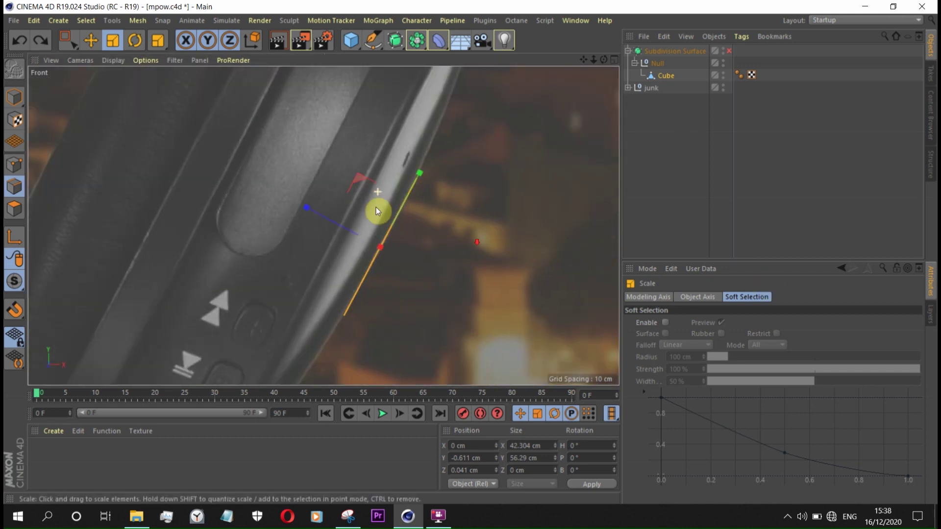
pyautogui.moveTo(314, 262); pyautogui.dragTo(259, 182)
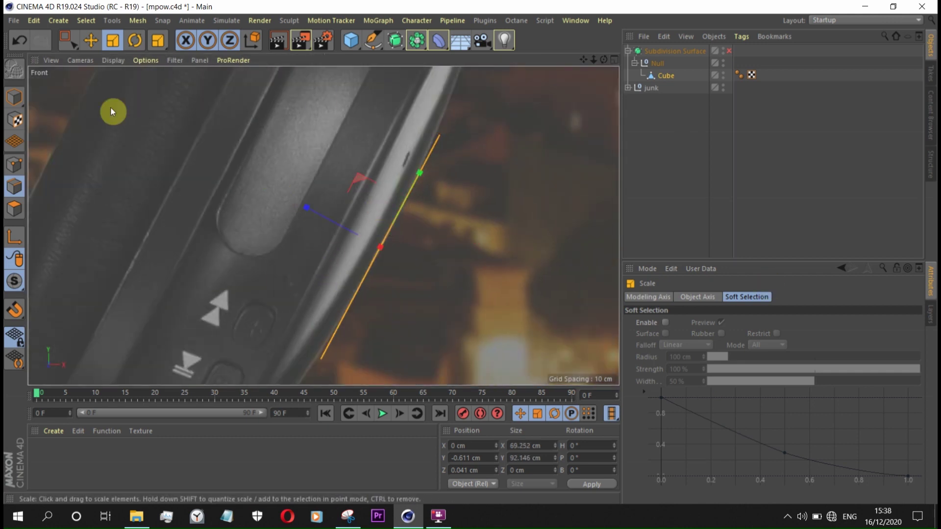
pyautogui.press('e')
pyautogui.moveTo(303, 207); pyautogui.dragTo(305, 207)
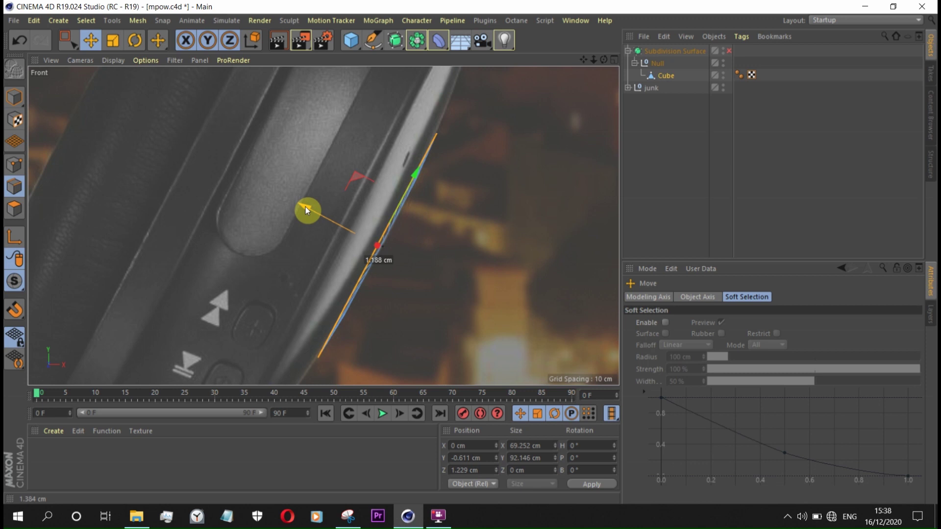
pyautogui.click(615, 60)
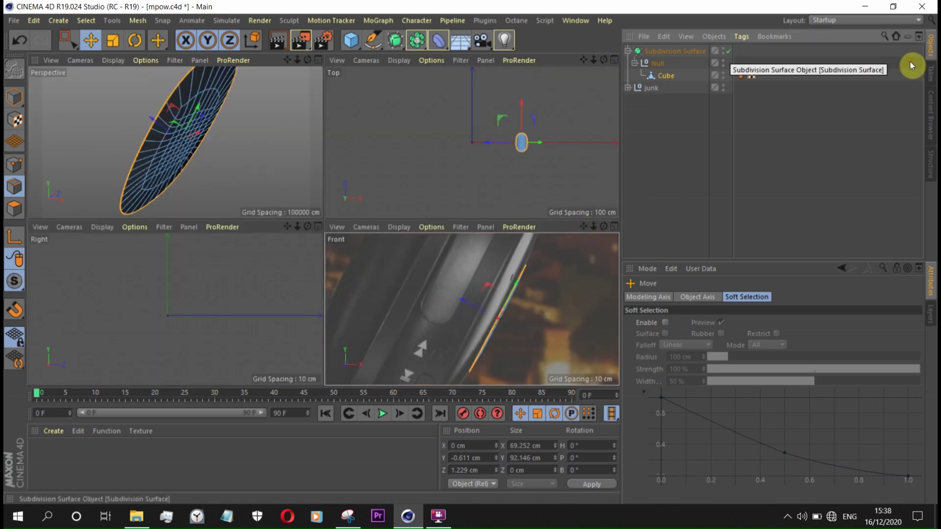
pyautogui.click(614, 226)
pyautogui.press('t')
pyautogui.scroll(2, 477, 258)
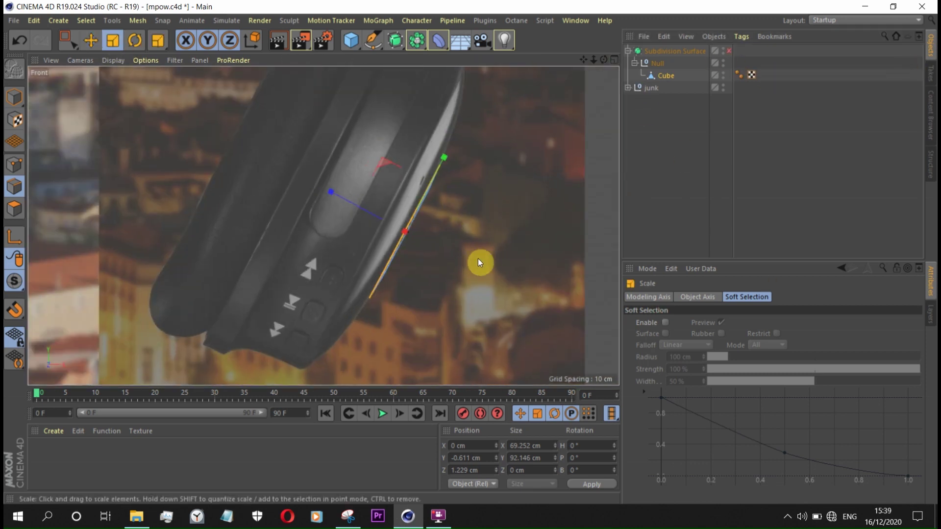
# Step: Enlarge the rim edges to about 155 × 206 cm and pull them forward along Z
pyautogui.moveTo(316, 269)
pyautogui.mouseDown()
pyautogui.moveTo(276, 162)
pyautogui.moveTo(326, 164)
pyautogui.moveTo(313, 162)
pyautogui.mouseUp()
pyautogui.click(91, 40)
pyautogui.scroll(2, 441, 328)
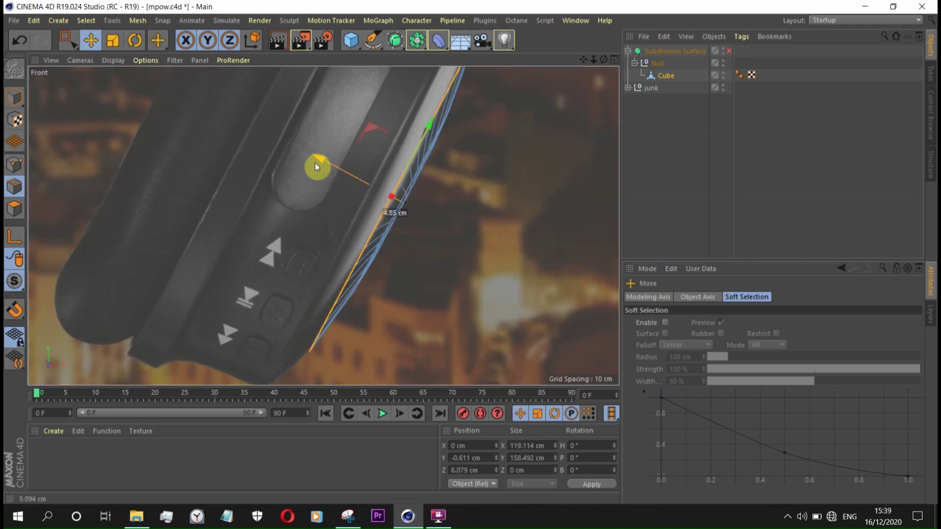
pyautogui.click(113, 40)
pyautogui.moveTo(250, 263); pyautogui.dragTo(239, 225)
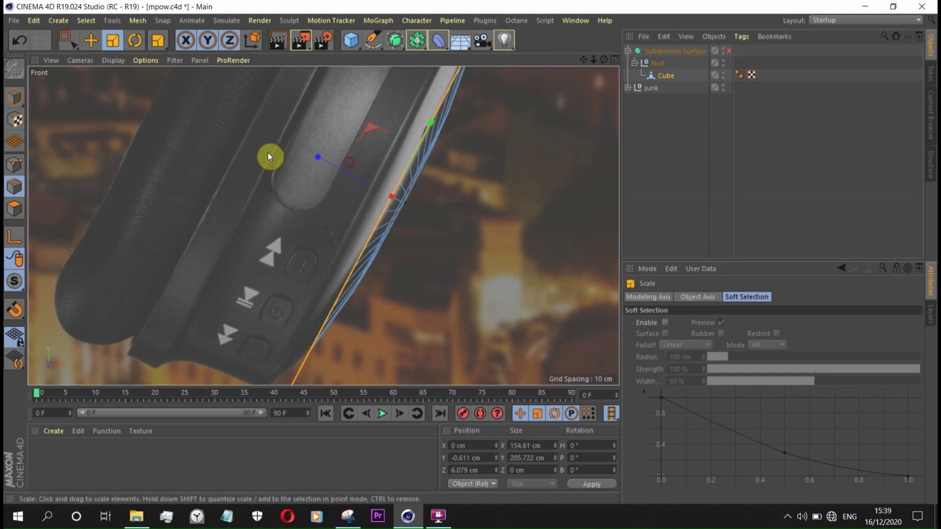
pyautogui.scroll(-1, 268, 152)
pyautogui.scroll(1, 280, 200)
pyautogui.press('e')
pyautogui.moveTo(275, 153); pyautogui.dragTo(277, 146)
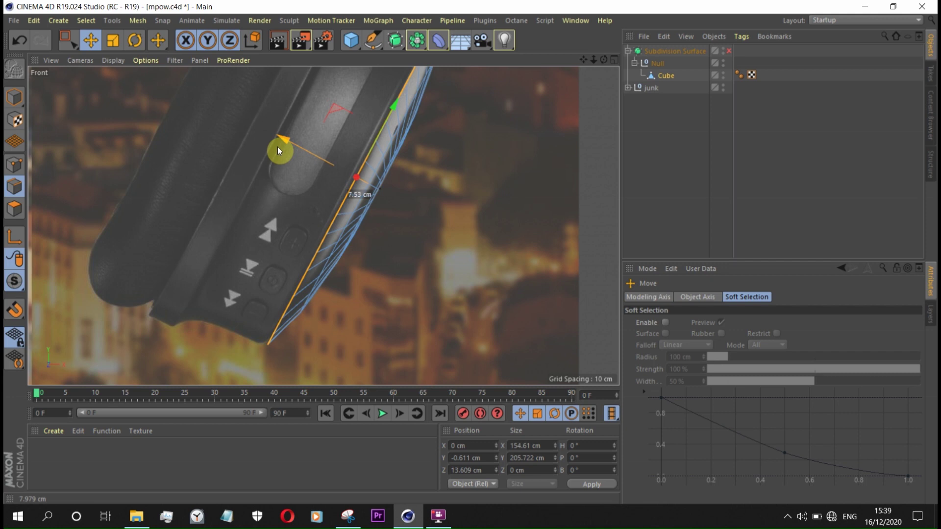
pyautogui.moveTo(278, 146); pyautogui.dragTo(275, 146)
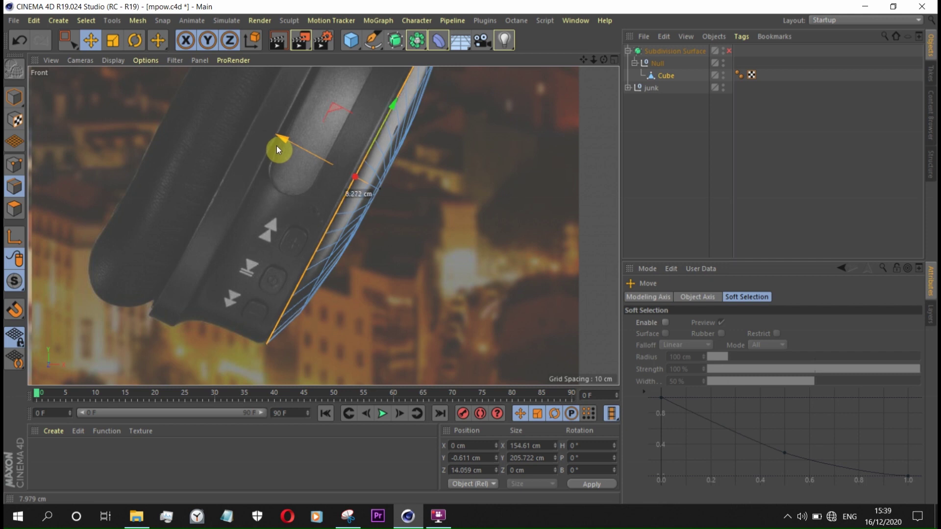
# Step: Turn the Subdivision Surface back on and switch off wireframe shading to inspect the cup
pyautogui.middleClick(266, 84)
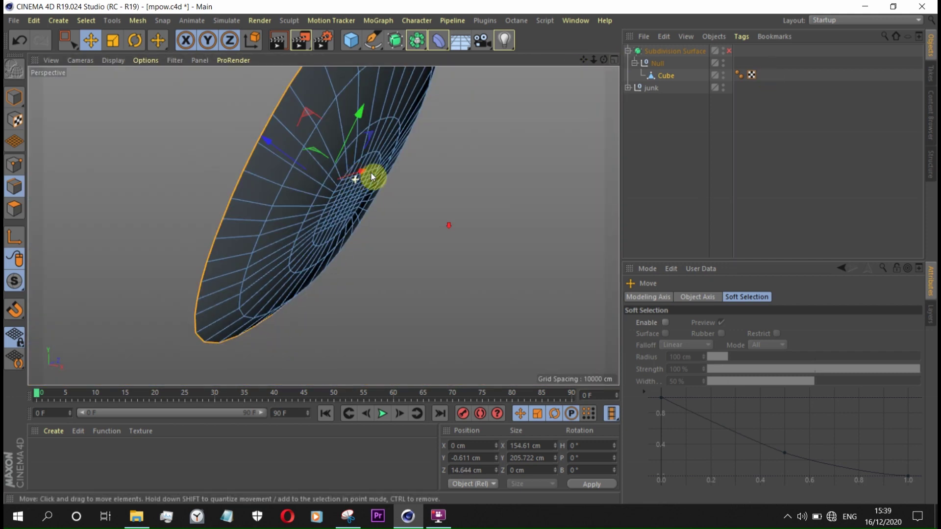
pyautogui.moveTo(604, 59); pyautogui.dragTo(578, 79)
pyautogui.click(728, 51)
pyautogui.moveTo(607, 57); pyautogui.dragTo(343, 110)
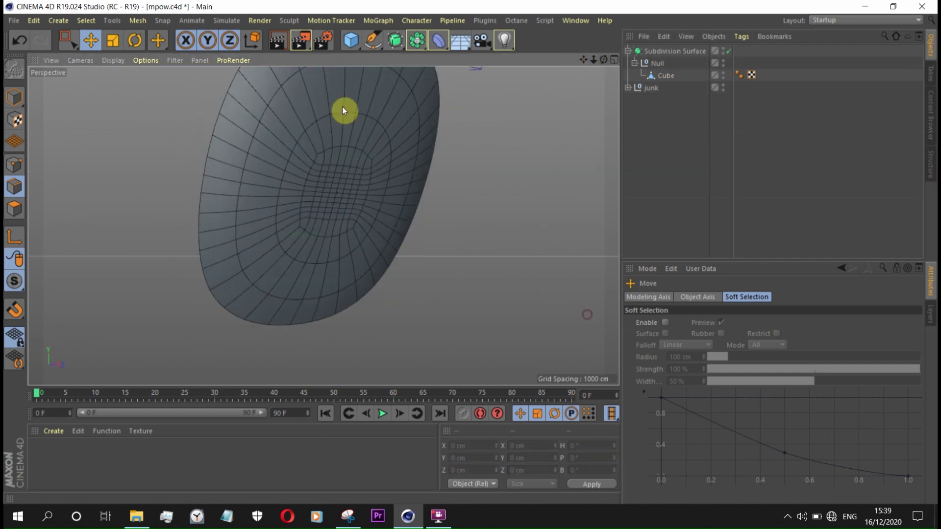
pyautogui.click(112, 59)
pyautogui.click(147, 73)
pyautogui.moveTo(600, 59)
pyautogui.mouseDown()
pyautogui.moveTo(324, 225)
pyautogui.moveTo(726, 51)
pyautogui.mouseUp()
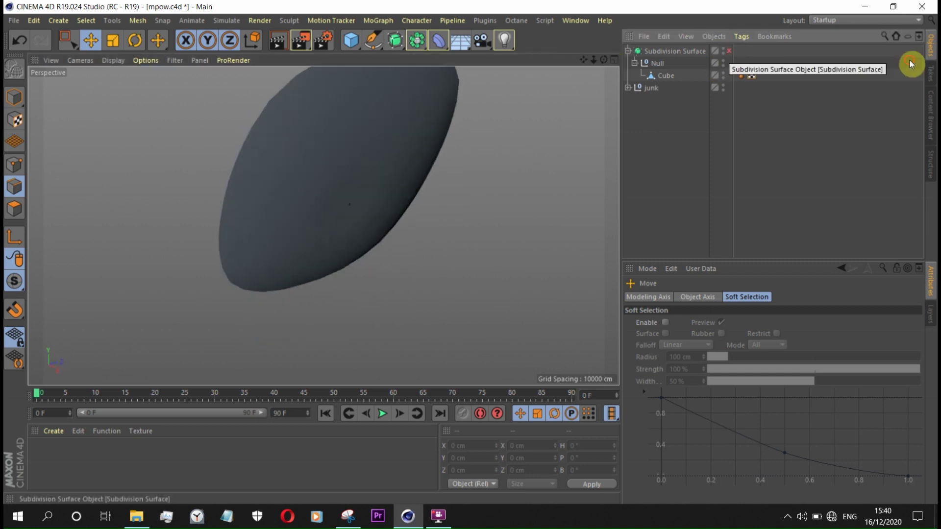
# Step: Select the Cube in Polygon mode and maximise the Front view over the reference image
pyautogui.click(704, 74)
pyautogui.scroll(5, 358, 220)
pyautogui.click(14, 208)
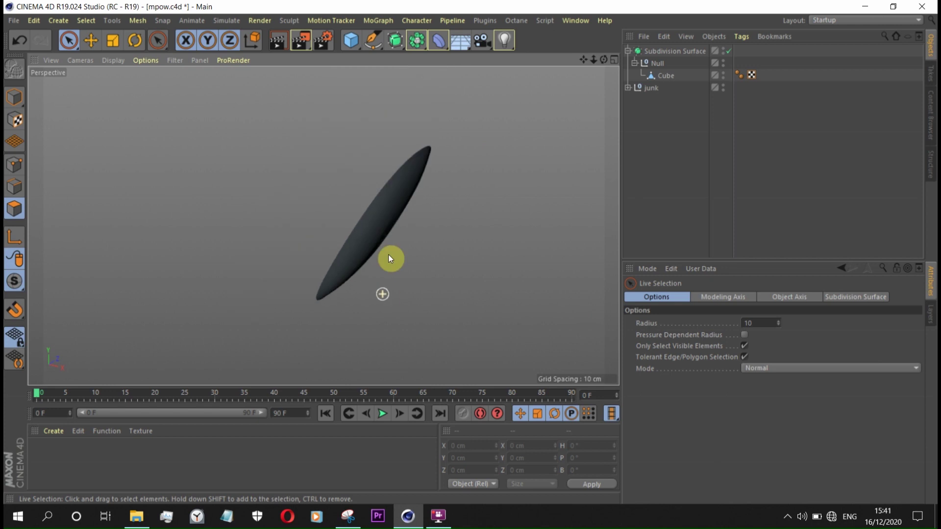
pyautogui.middleClick(477, 365)
pyautogui.middleClick(586, 263)
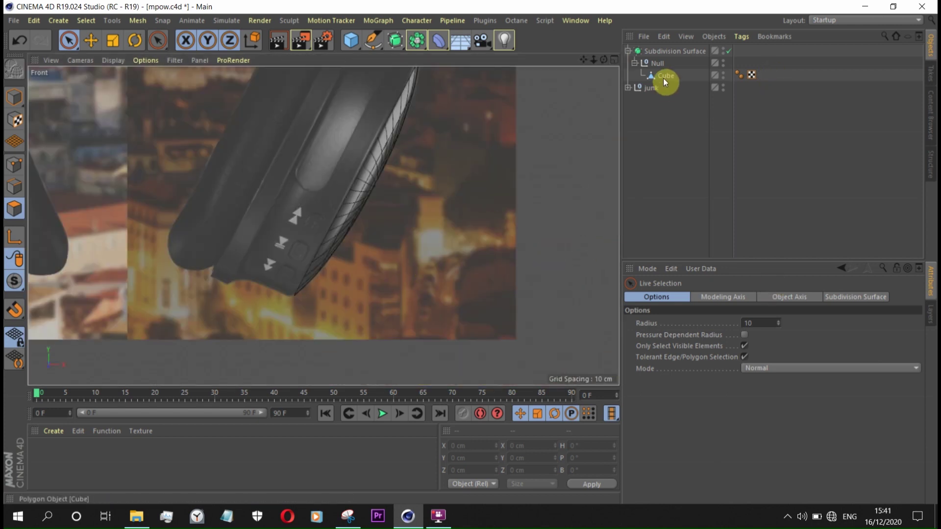
pyautogui.click(628, 88)
pyautogui.click(628, 88)
# Step: Select the Cube's front rim edge in Edge mode, undoing a first trial move
pyautogui.click(665, 75)
pyautogui.scroll(3, 375, 202)
pyautogui.scroll(3, 393, 155)
pyautogui.scroll(-2, 393, 155)
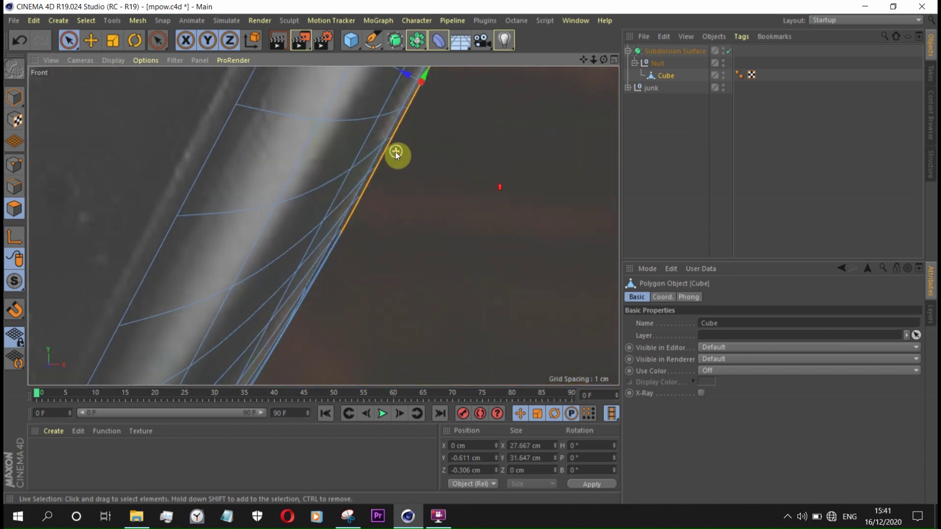
pyautogui.scroll(-3, 493, 208)
pyautogui.scroll(-2, 483, 274)
pyautogui.click(15, 186)
pyautogui.click(330, 230)
pyautogui.scroll(2, 429, 237)
pyautogui.scroll(2, 381, 111)
pyautogui.moveTo(378, 110); pyautogui.dragTo(374, 107)
pyautogui.hotkey('ctrl', 'z')
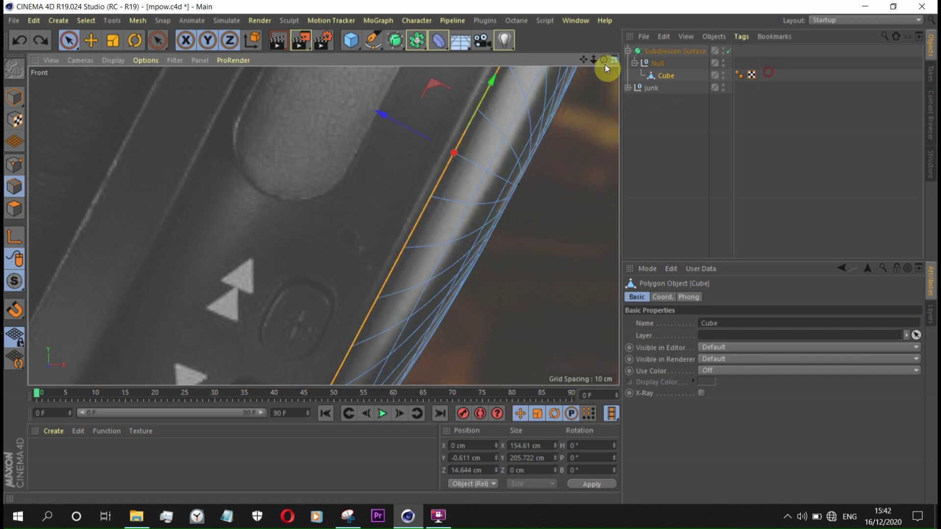
# Step: Push the rim edge out along Z to 15.509 cm with Subdivision Surface off
pyautogui.click(613, 60)
pyautogui.click(319, 61)
pyautogui.moveTo(390, 196); pyautogui.dragTo(471, 235)
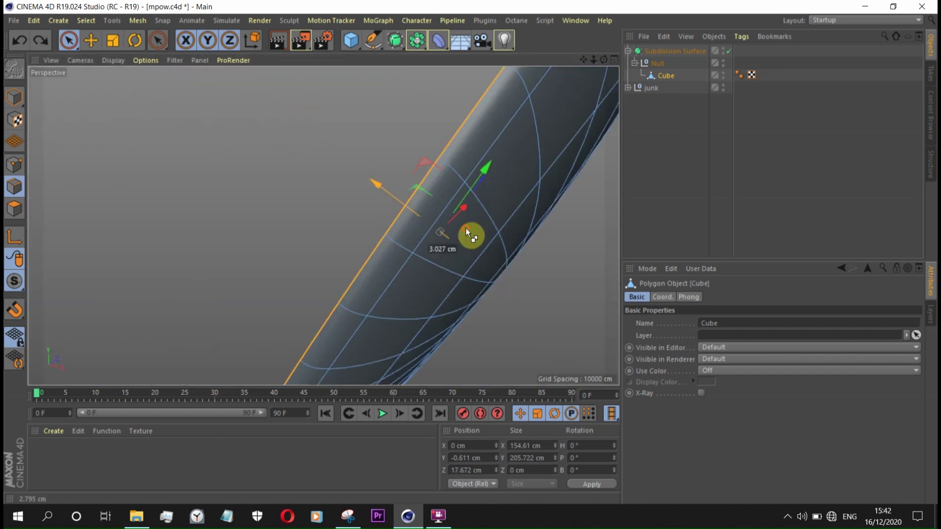
pyautogui.click(728, 51)
pyautogui.moveTo(383, 189)
pyautogui.mouseDown()
pyautogui.moveTo(394, 198)
pyautogui.moveTo(390, 192)
pyautogui.mouseUp()
pyautogui.scroll(-1, 321, 183)
pyautogui.scroll(-1, 352, 177)
pyautogui.press('t')
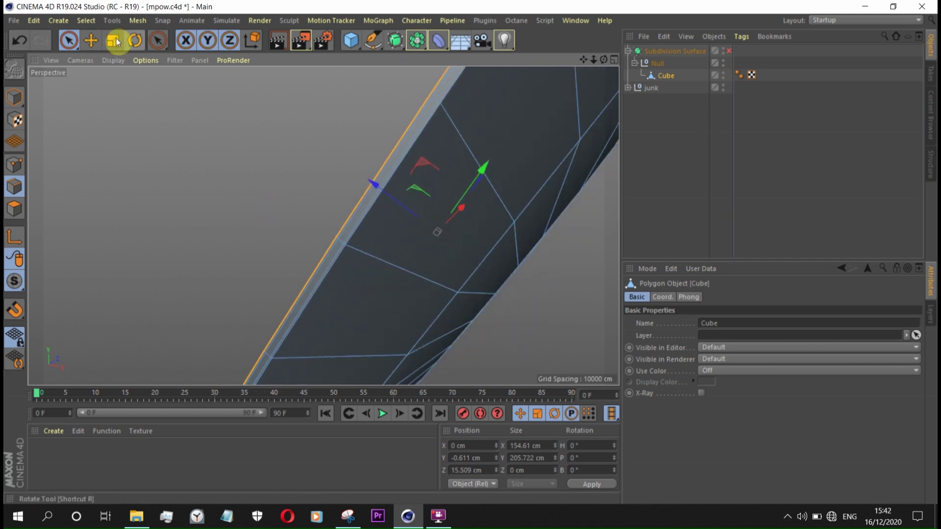
pyautogui.scroll(-1, 248, 181)
pyautogui.scroll(2, 322, 225)
pyautogui.scroll(1, 484, 273)
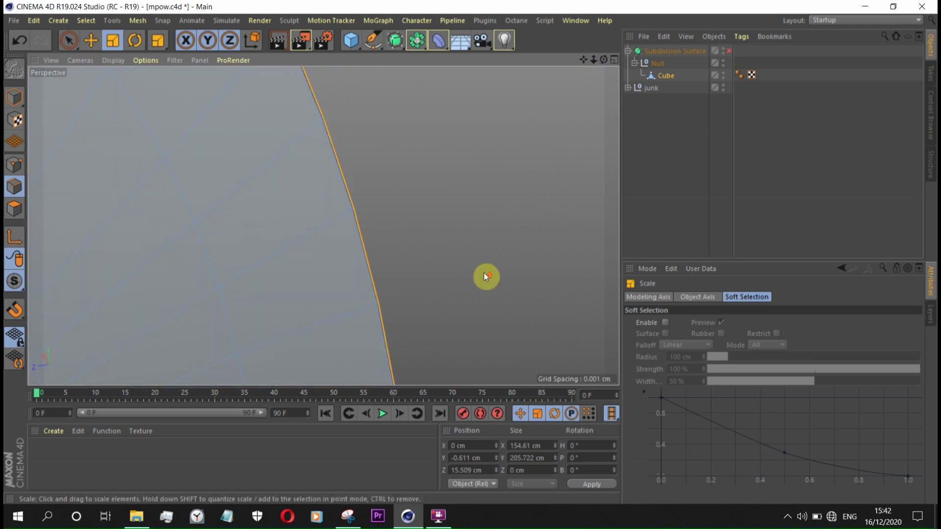
# Step: Try scaling the rim edge up and then down, undoing both attempts
pyautogui.moveTo(366, 220); pyautogui.dragTo(374, 224)
pyautogui.hotkey('ctrl', 'z')
pyautogui.scroll(-2, 209, 111)
pyautogui.scroll(-1, 205, 140)
pyautogui.scroll(-1, 214, 147)
pyautogui.scroll(2, 387, 263)
pyautogui.scroll(1, 418, 246)
pyautogui.moveTo(418, 247); pyautogui.dragTo(333, 196)
pyautogui.hotkey('ctrl', 'z')
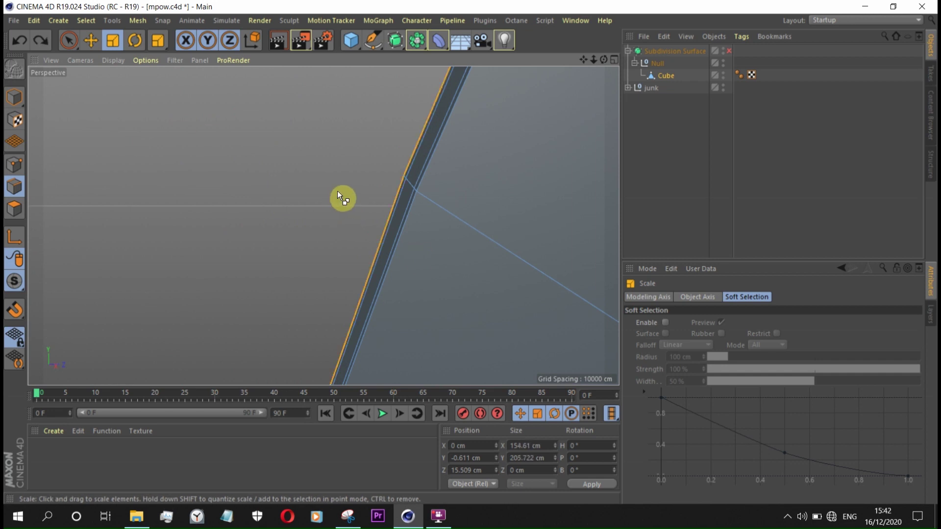
# Step: Settle on a very slight rescale of the rim edge after undoing another enlargement
pyautogui.scroll(2, 440, 196)
pyautogui.scroll(1, 296, 223)
pyautogui.scroll(2, 295, 223)
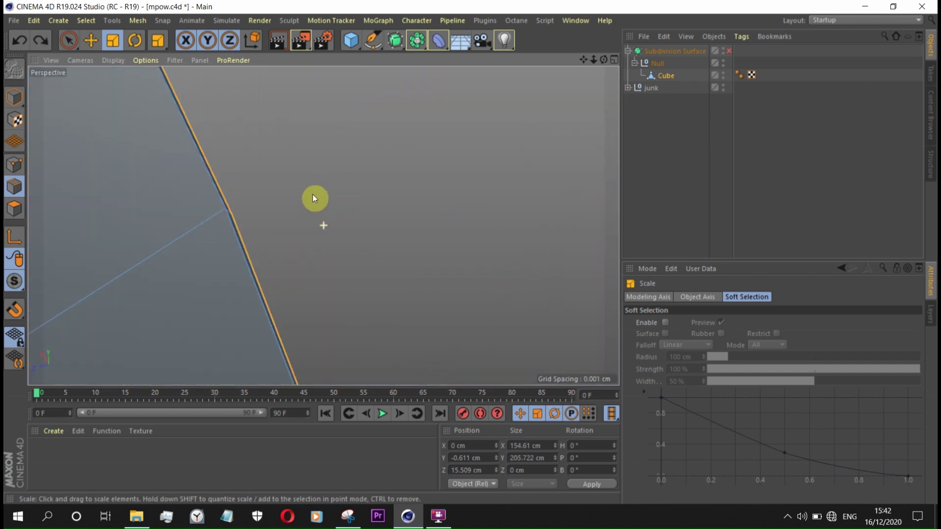
pyautogui.moveTo(374, 265)
pyautogui.mouseDown()
pyautogui.moveTo(294, 204)
pyautogui.moveTo(45, 137)
pyautogui.moveTo(365, 175)
pyautogui.mouseUp()
pyautogui.hotkey('ctrl', 'z')
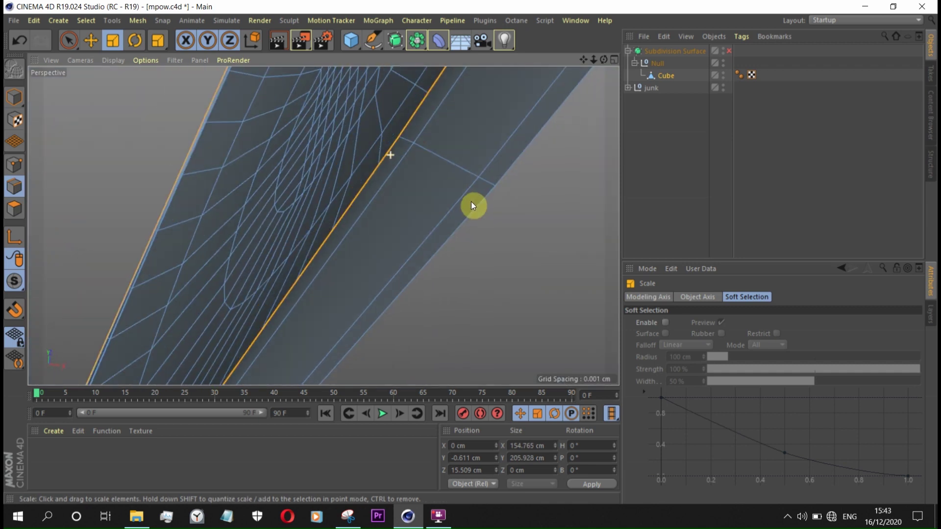
pyautogui.moveTo(420, 153)
pyautogui.keyDown('alt'); pyautogui.mouseDown()
pyautogui.moveTo(491, 189)
pyautogui.moveTo(456, 200)
pyautogui.moveTo(465, 145)
pyautogui.mouseUp(); pyautogui.keyUp('alt')
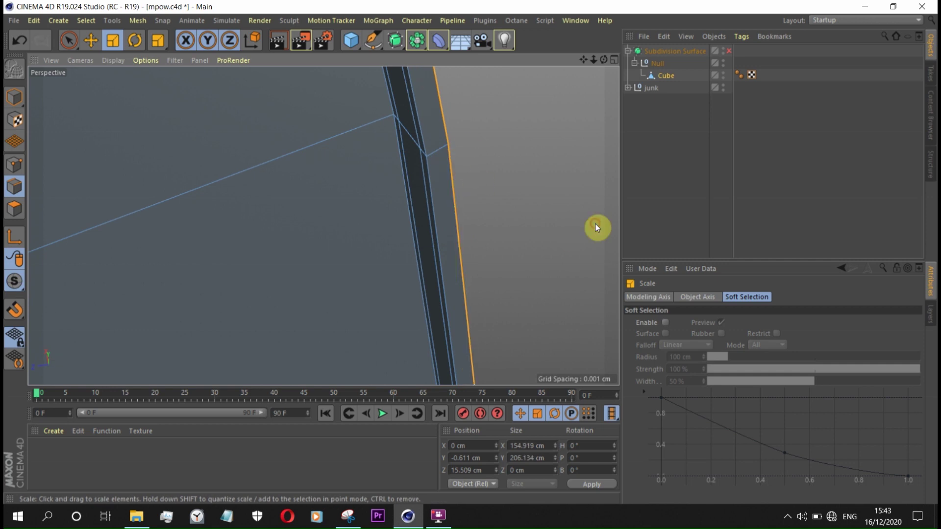
pyautogui.moveTo(480, 179)
pyautogui.mouseDown()
pyautogui.moveTo(594, 225)
pyautogui.moveTo(406, 158)
pyautogui.moveTo(405, 124)
pyautogui.moveTo(420, 200)
pyautogui.moveTo(275, 124)
pyautogui.moveTo(231, 130)
pyautogui.moveTo(242, 126)
pyautogui.moveTo(192, 93)
pyautogui.moveTo(258, 185)
pyautogui.moveTo(458, 283)
pyautogui.mouseUp()
# Step: Move the rim edge back along Z to 14.689 cm, ending in the four-view layout
pyautogui.click(91, 40)
pyautogui.moveTo(384, 347)
pyautogui.mouseDown()
pyautogui.moveTo(393, 353)
pyautogui.moveTo(383, 340)
pyautogui.mouseUp()
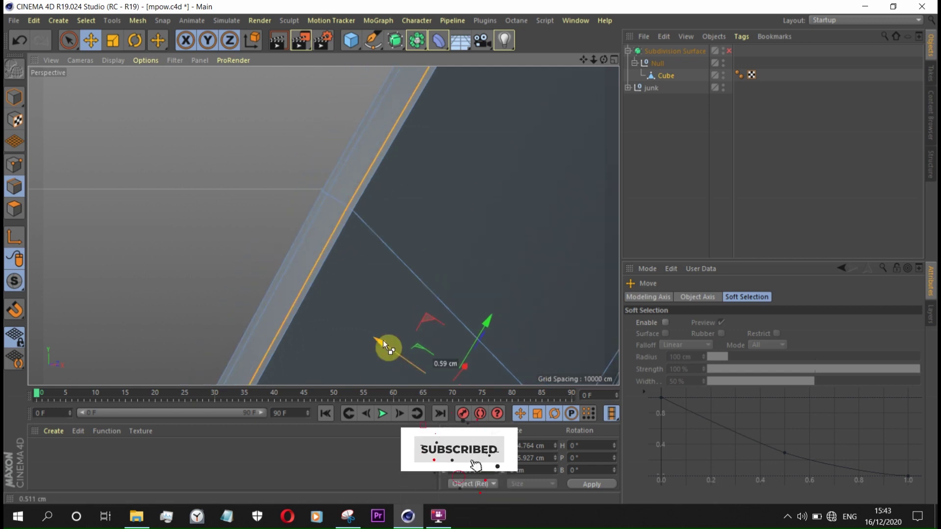
pyautogui.middleClick(607, 225)
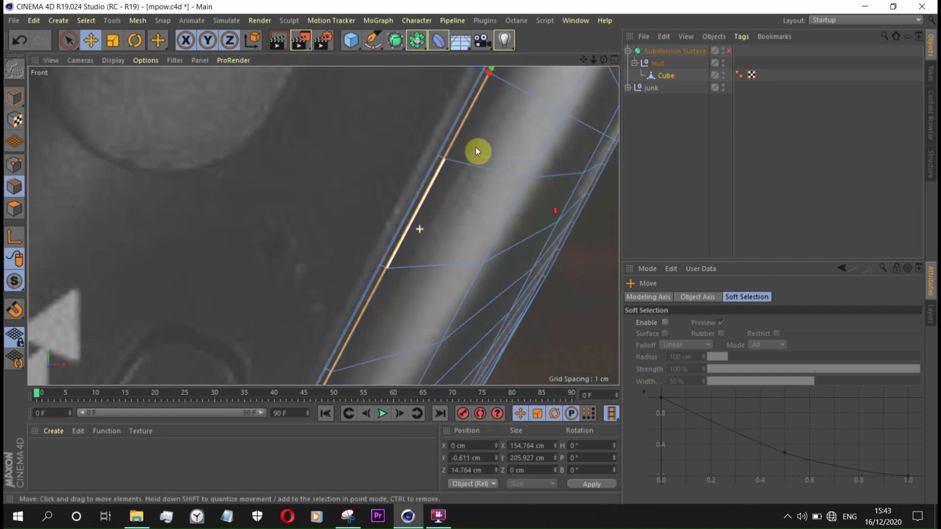
pyautogui.moveTo(506, 115); pyautogui.dragTo(507, 114)
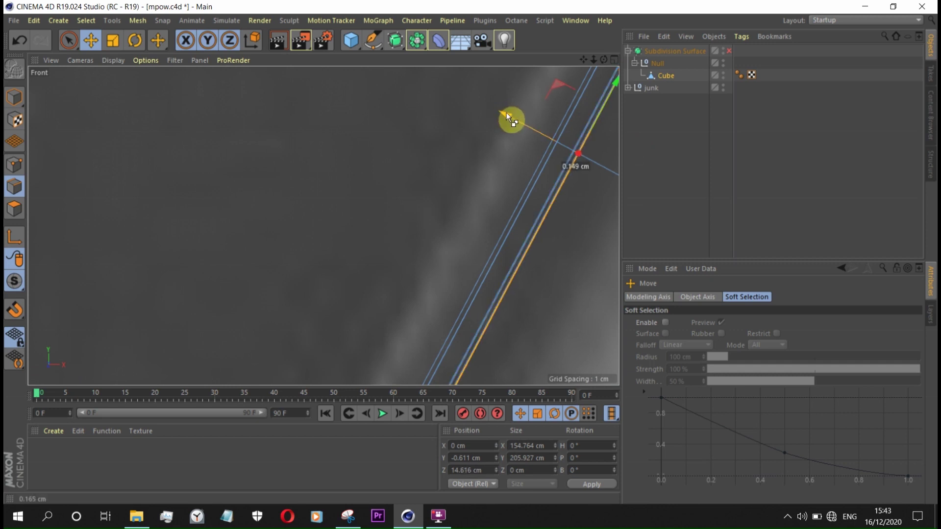
pyautogui.scroll(2, 570, 158)
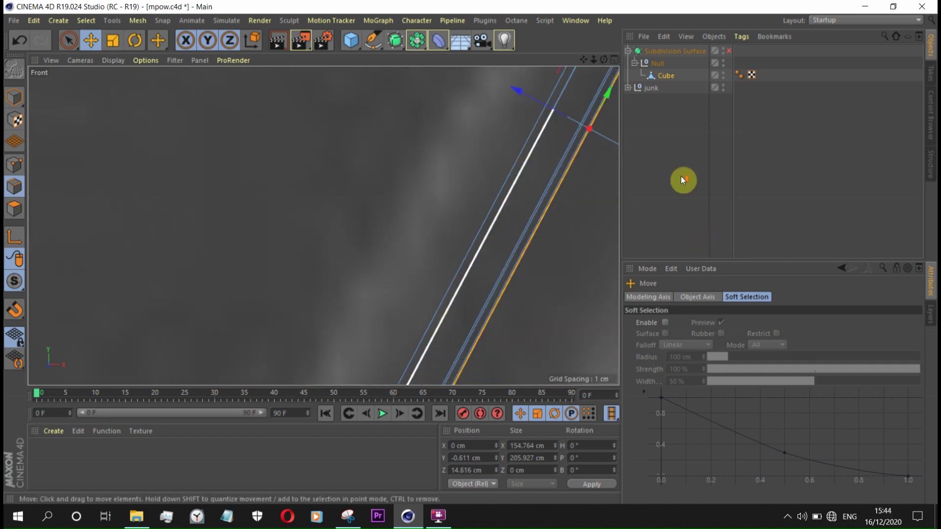
pyautogui.scroll(2, 545, 148)
pyautogui.moveTo(530, 92); pyautogui.dragTo(519, 98)
pyautogui.click(614, 59)
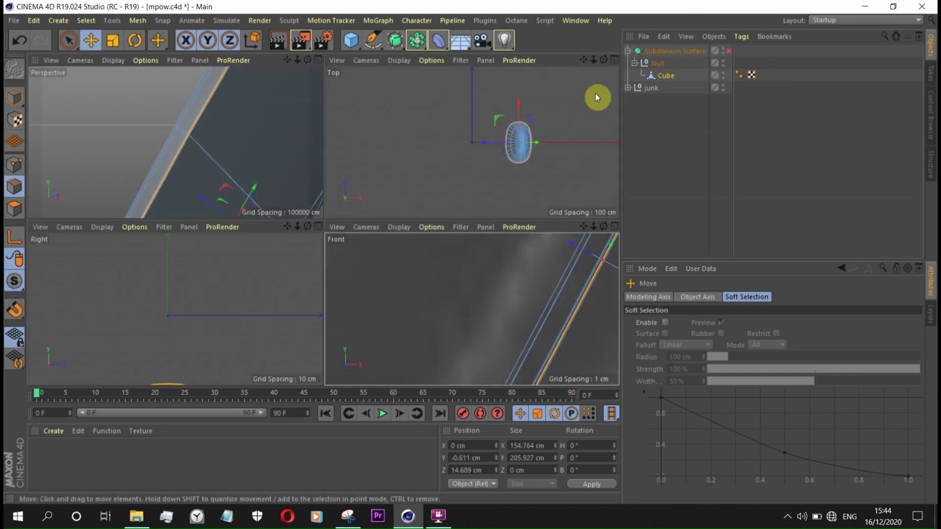
# Step: Enlarge the rim edge slightly to 154.919 × 206.133 cm in a close Perspective view
pyautogui.click(319, 59)
pyautogui.scroll(3, 404, 111)
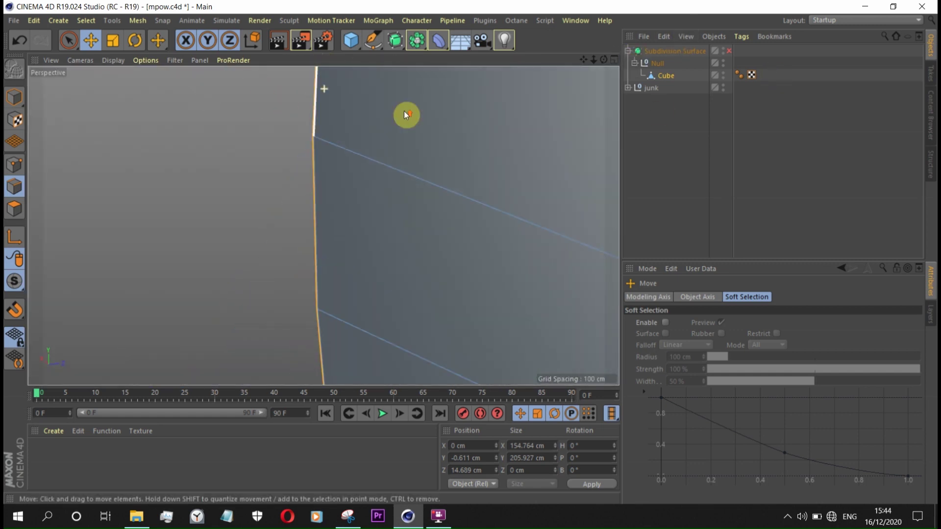
pyautogui.scroll(1, 410, 195)
pyautogui.scroll(1, 398, 232)
pyautogui.keyDown('alt'); pyautogui.moveTo(462, 235); pyautogui.dragTo(185, 90); pyautogui.keyUp('alt')
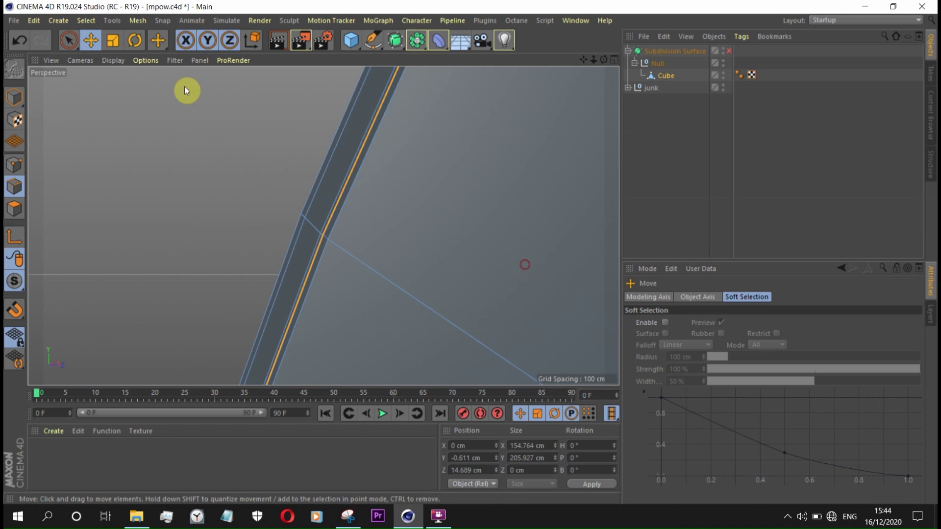
pyautogui.moveTo(182, 194)
pyautogui.keyDown('alt'); pyautogui.mouseDown()
pyautogui.moveTo(515, 273)
pyautogui.moveTo(458, 296)
pyautogui.mouseUp(); pyautogui.keyUp('alt')
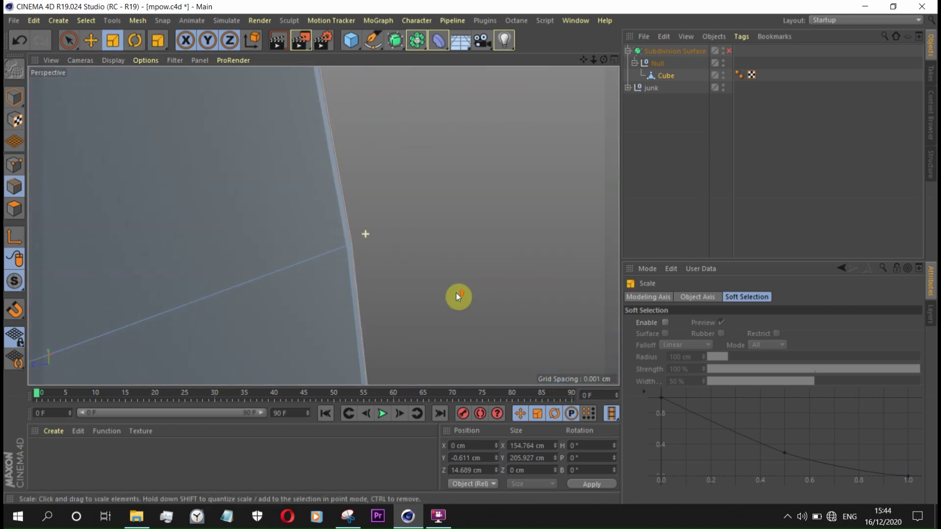
pyautogui.moveTo(372, 236); pyautogui.dragTo(371, 238)
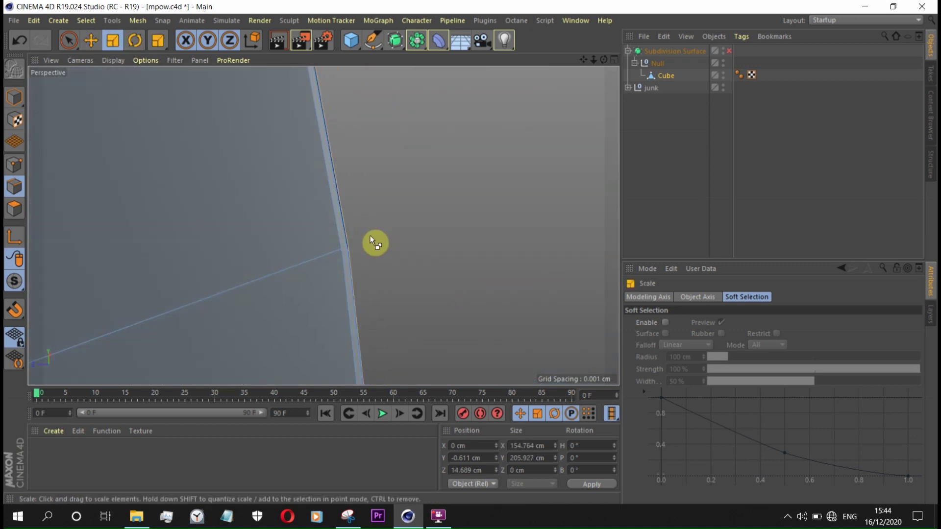
pyautogui.moveTo(365, 157)
pyautogui.keyDown('alt'); pyautogui.mouseDown()
pyautogui.moveTo(143, 90)
pyautogui.moveTo(615, 48)
pyautogui.mouseUp(); pyautogui.keyUp('alt')
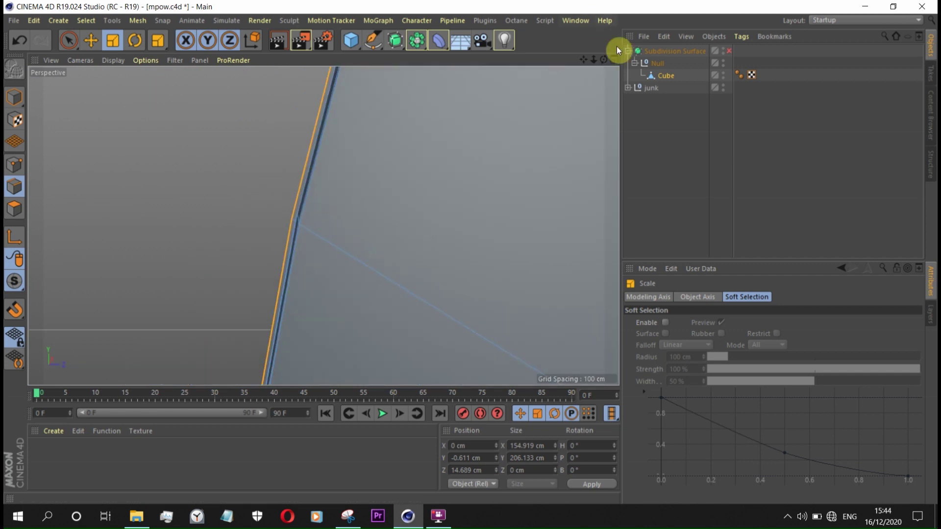
# Step: Move the rim edge along Z to 42.684 cm in the maximised Front view
pyautogui.click(614, 59)
pyautogui.click(614, 226)
pyautogui.scroll(3, 407, 210)
pyautogui.click(90, 40)
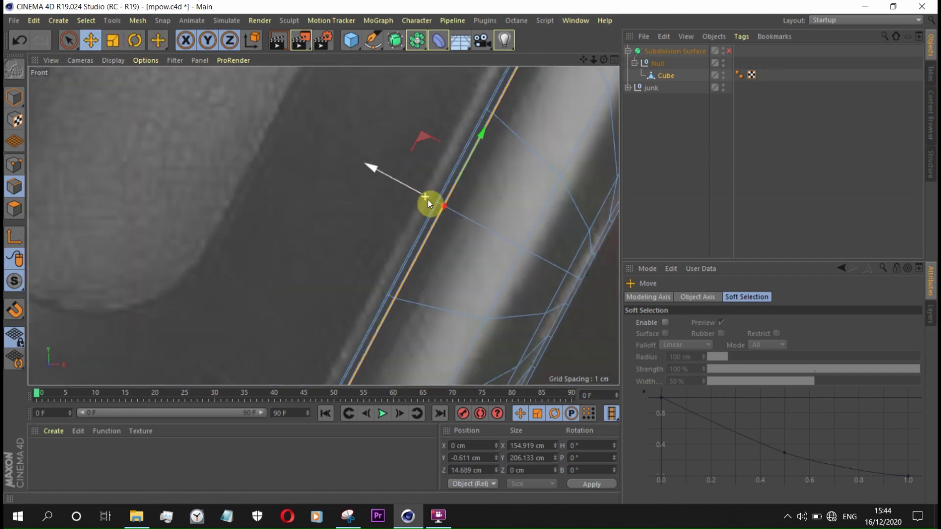
pyautogui.moveTo(440, 213)
pyautogui.keyDown('alt'); pyautogui.mouseDown()
pyautogui.moveTo(542, 247)
pyautogui.moveTo(433, 214)
pyautogui.mouseUp(); pyautogui.keyUp('alt')
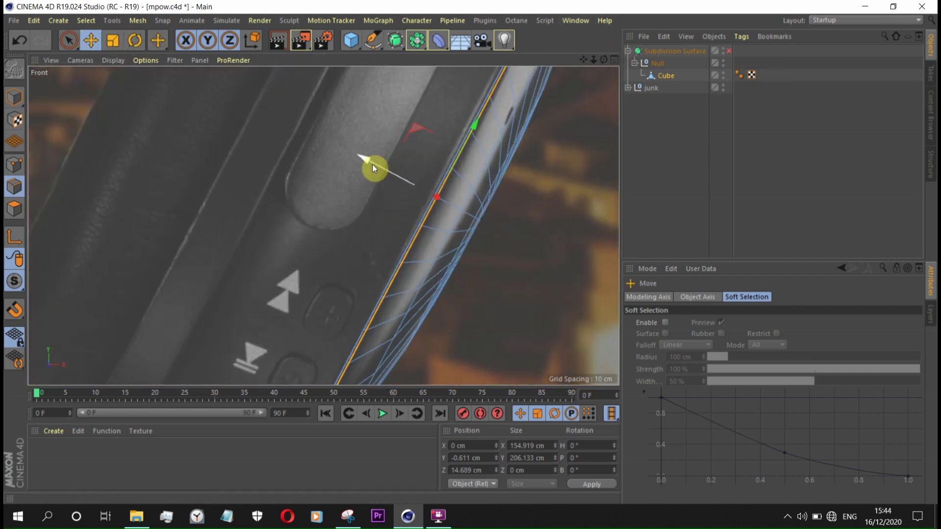
pyautogui.moveTo(365, 157)
pyautogui.mouseDown()
pyautogui.moveTo(281, 123)
pyautogui.moveTo(243, 174)
pyautogui.moveTo(312, 375)
pyautogui.mouseUp()
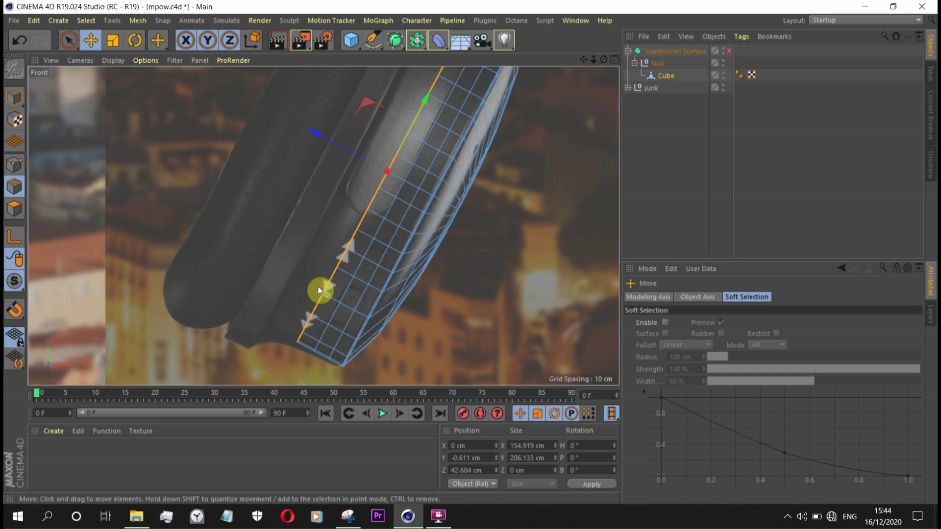
# Step: Select the middle edge loop and scale it to just above 100%
pyautogui.doubleClick(356, 328)
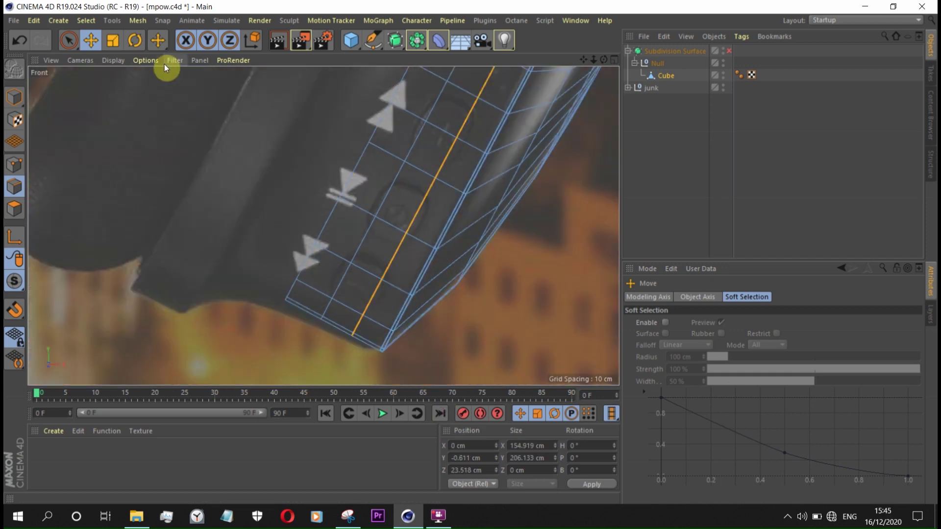
pyautogui.click(113, 42)
pyautogui.moveTo(277, 363); pyautogui.dragTo(260, 322)
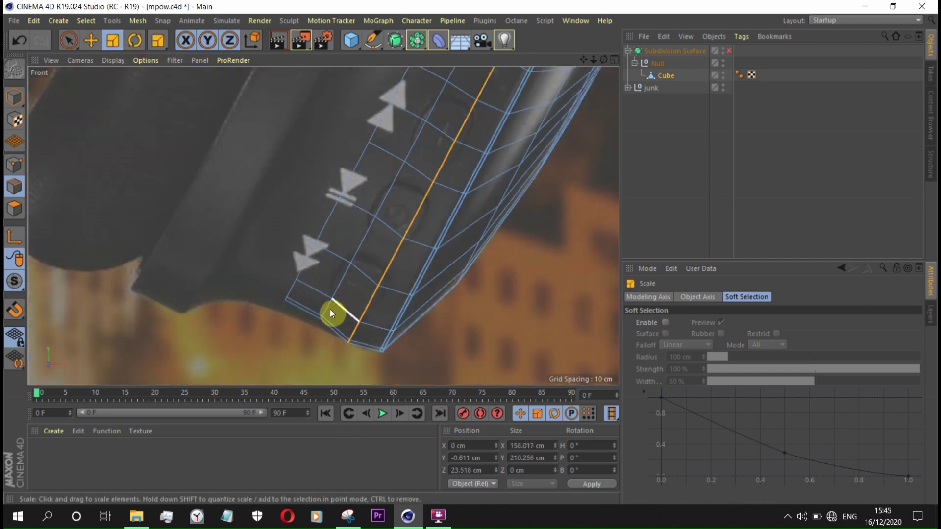
pyautogui.moveTo(260, 322); pyautogui.dragTo(246, 300)
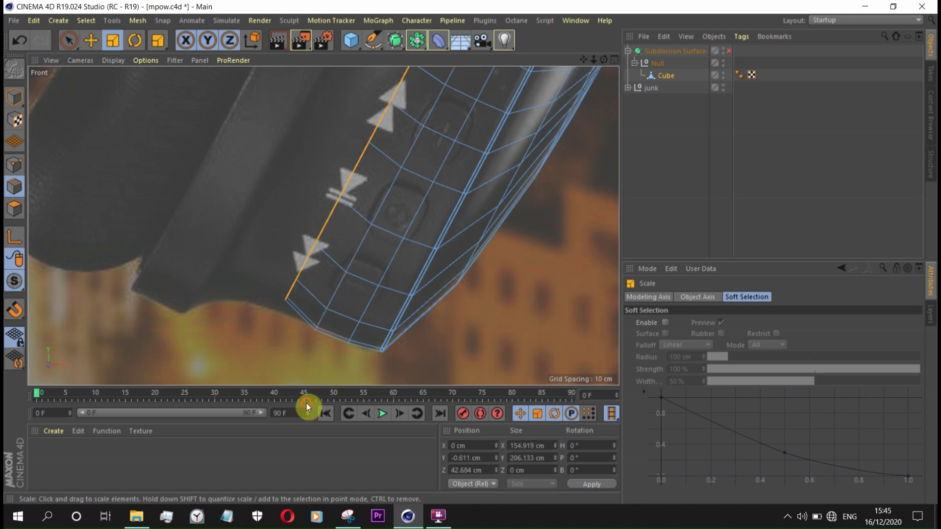
pyautogui.scroll(3, 340, 357)
pyautogui.scroll(2, 375, 349)
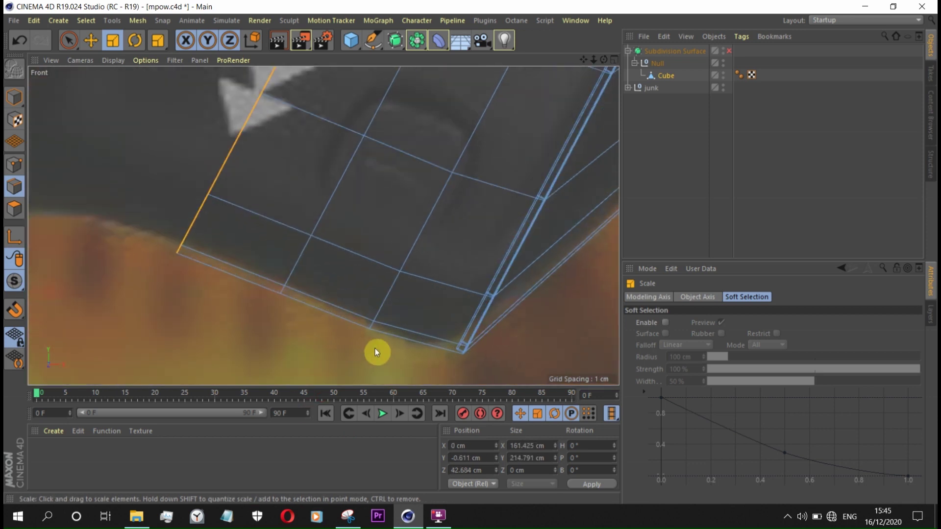
pyautogui.moveTo(245, 297); pyautogui.dragTo(268, 321)
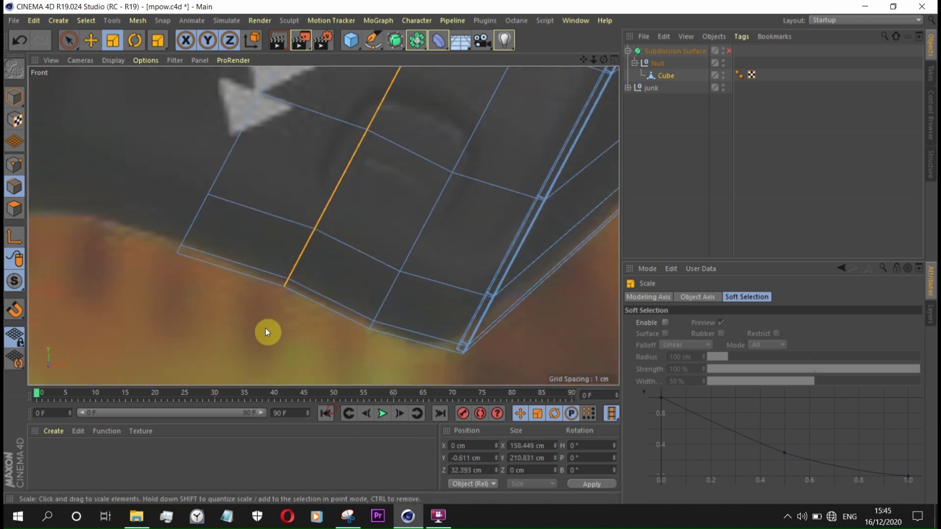
# Step: Select the rim edge loop and enlarge it while pushing it outward
pyautogui.click(389, 317)
pyautogui.moveTo(310, 345); pyautogui.dragTo(304, 344)
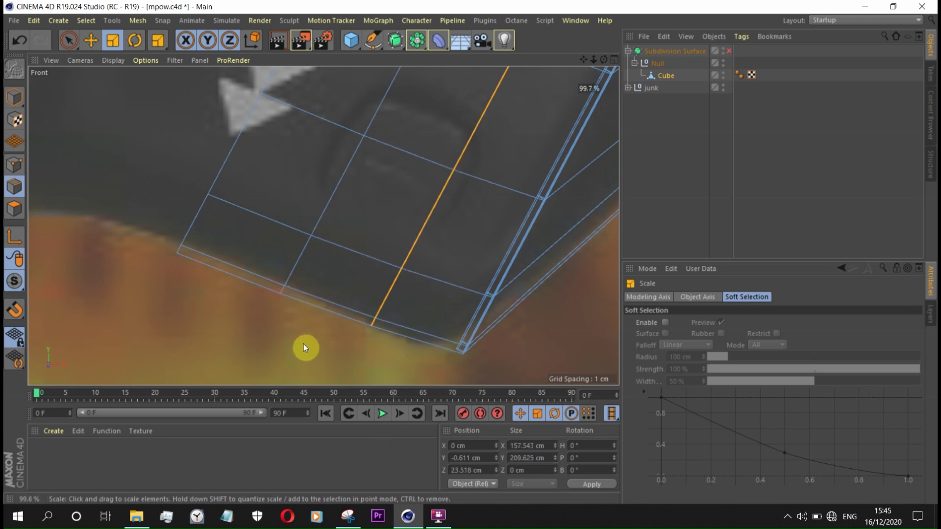
pyautogui.scroll(-3, 304, 344)
pyautogui.scroll(-2, 451, 381)
pyautogui.scroll(2, 378, 386)
pyautogui.click(353, 316)
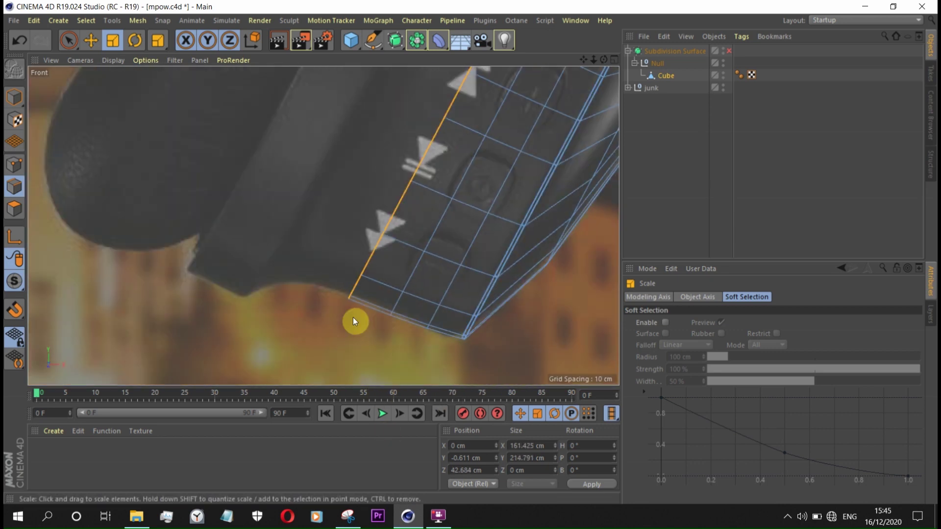
pyautogui.moveTo(353, 316)
pyautogui.keyDown('alt'); pyautogui.mouseDown()
pyautogui.moveTo(174, 96)
pyautogui.moveTo(431, 313)
pyautogui.mouseUp(); pyautogui.keyUp('alt')
pyautogui.scroll(2, 469, 143)
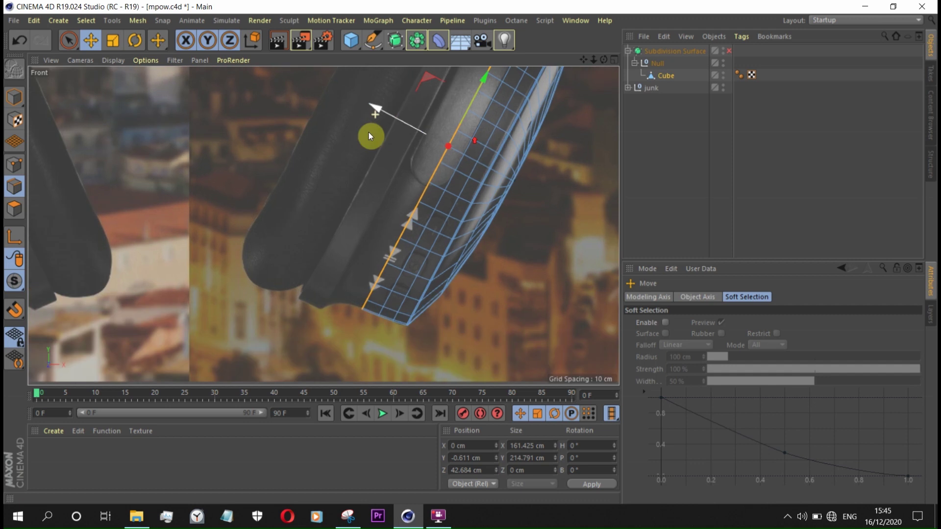
pyautogui.scroll(2, 433, 155)
# Step: Push the rim loop outward in depth, undoing a rejected scale and move
pyautogui.press('e')
pyautogui.moveTo(420, 144)
pyautogui.mouseDown()
pyautogui.moveTo(403, 137)
pyautogui.moveTo(502, 170)
pyautogui.mouseUp()
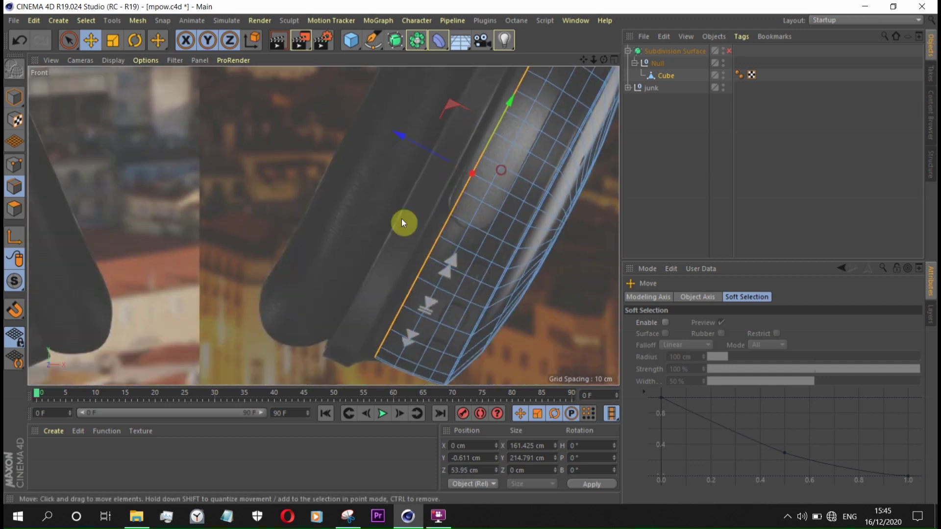
pyautogui.scroll(3, 341, 233)
pyautogui.scroll(2, 340, 233)
pyautogui.moveTo(321, 299); pyautogui.dragTo(401, 342)
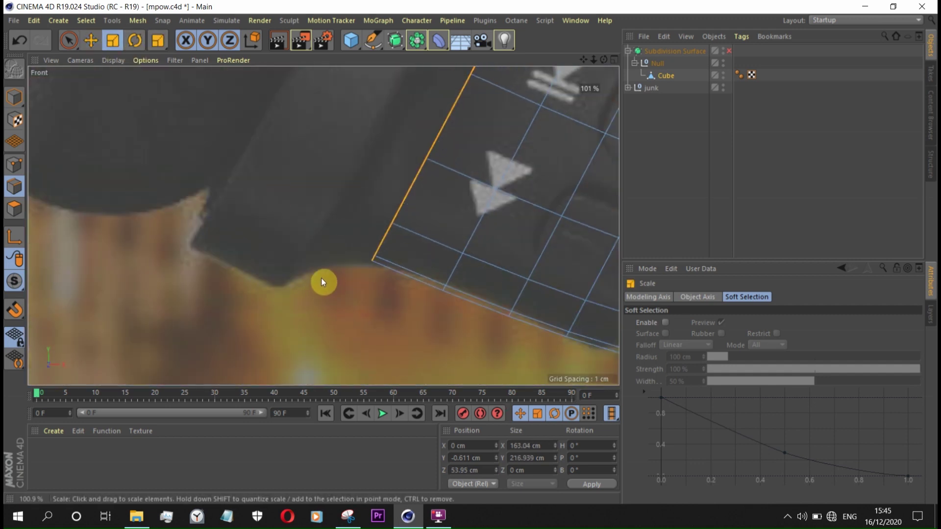
pyautogui.hotkey('ctrl', 'z')
pyautogui.hotkey('ctrl', 'z')
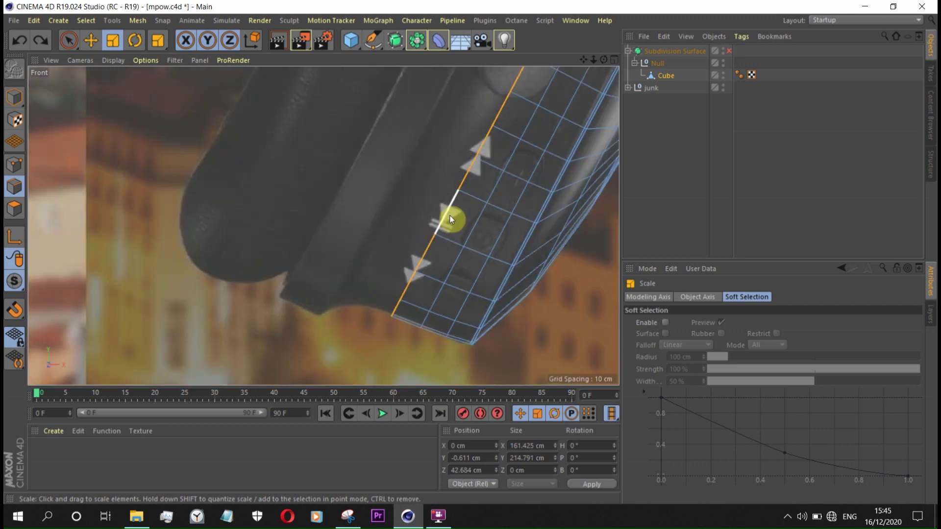
pyautogui.click(91, 40)
pyautogui.moveTo(452, 223); pyautogui.dragTo(434, 217)
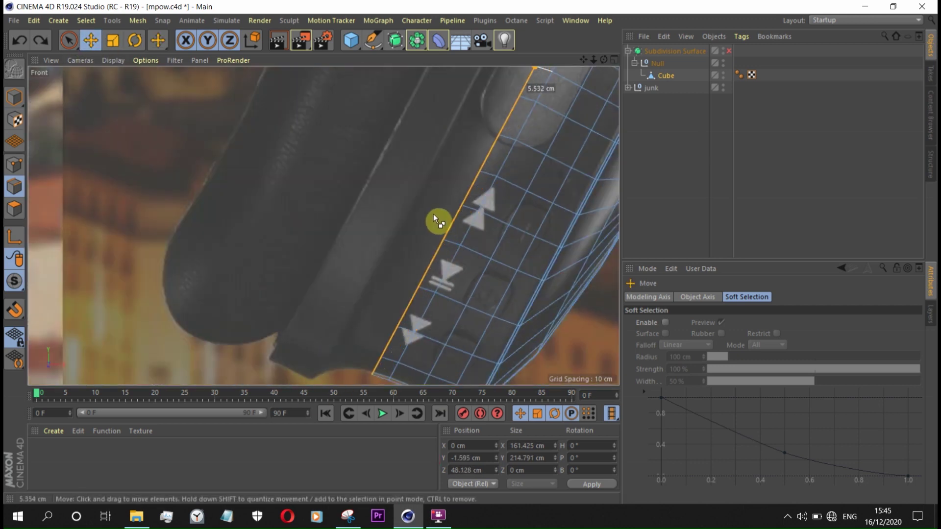
pyautogui.hotkey('ctrl', 'z')
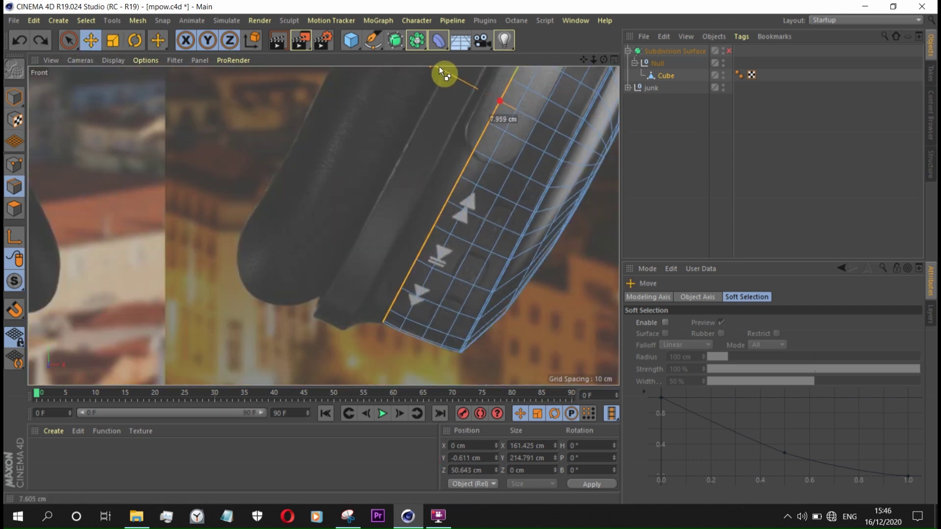
pyautogui.moveTo(451, 75); pyautogui.dragTo(441, 66)
pyautogui.scroll(5, 359, 292)
pyautogui.scroll(1, 358, 293)
# Step: Scale the rim loop to about 100.7%, fine-tune its size, and push it further out
pyautogui.press('t')
pyautogui.moveTo(336, 339); pyautogui.dragTo(375, 303)
pyautogui.scroll(-3, 376, 300)
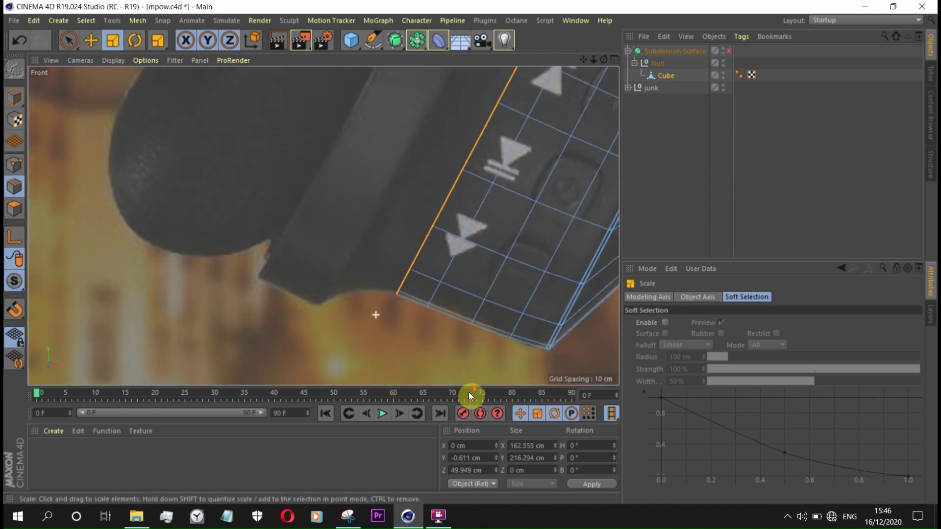
pyautogui.scroll(-3, 435, 245)
pyautogui.press('e')
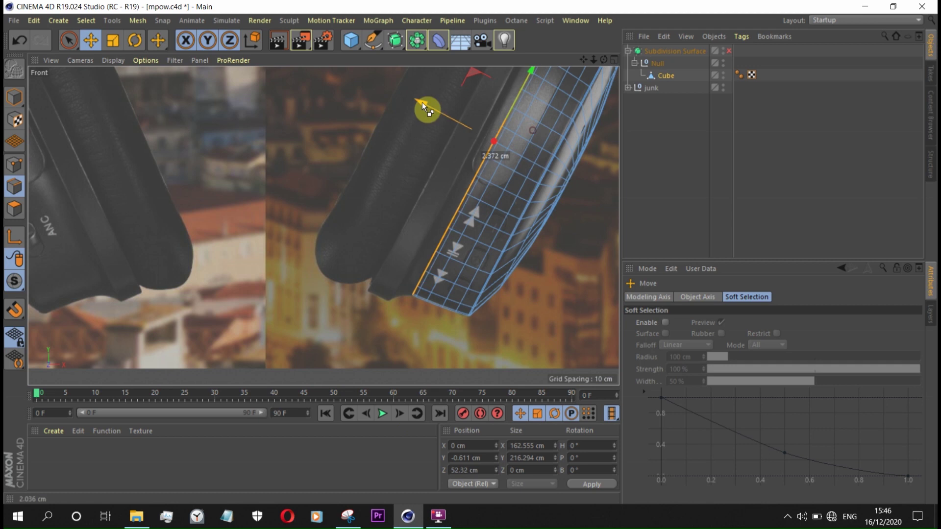
pyautogui.moveTo(415, 99); pyautogui.dragTo(416, 101)
pyautogui.scroll(4, 437, 260)
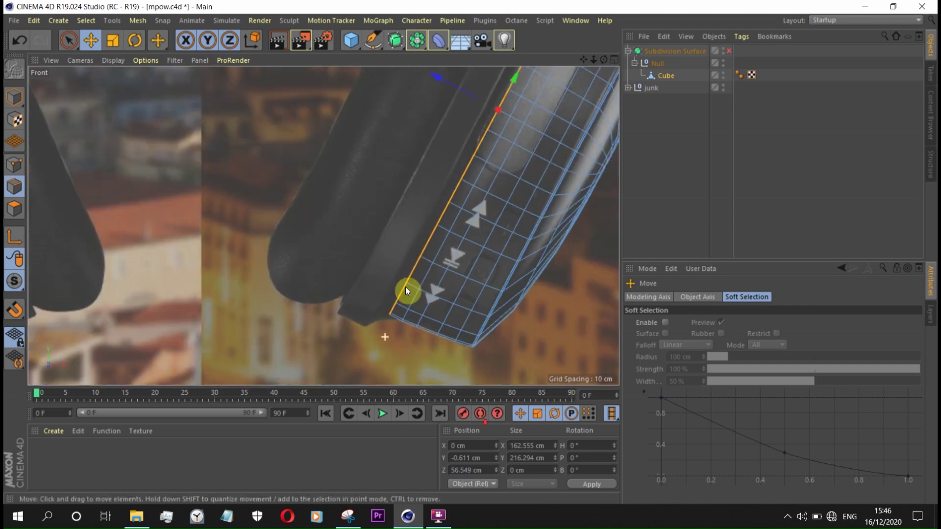
pyautogui.scroll(4, 414, 261)
pyautogui.press('t')
pyautogui.moveTo(335, 280); pyautogui.dragTo(342, 272)
pyautogui.scroll(-4, 419, 375)
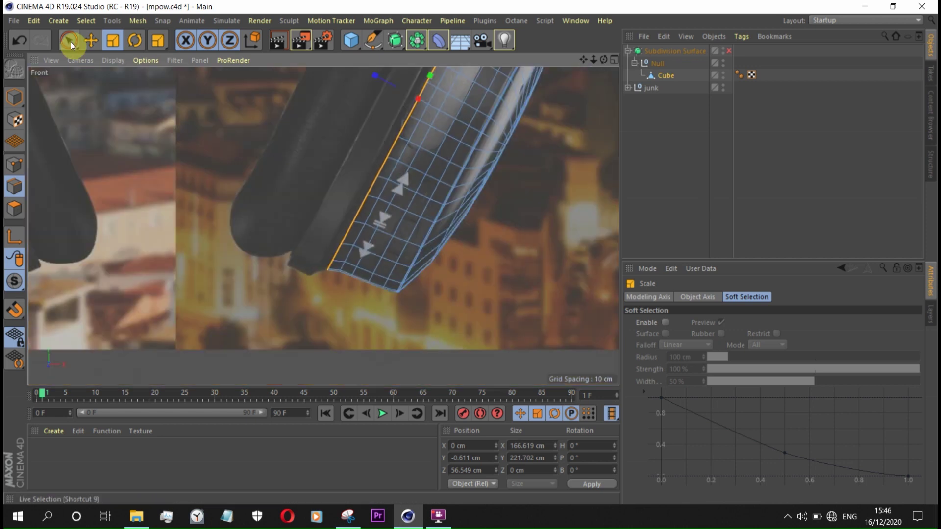
pyautogui.press('e')
pyautogui.scroll(3, 363, 166)
pyautogui.moveTo(329, 117); pyautogui.dragTo(322, 120)
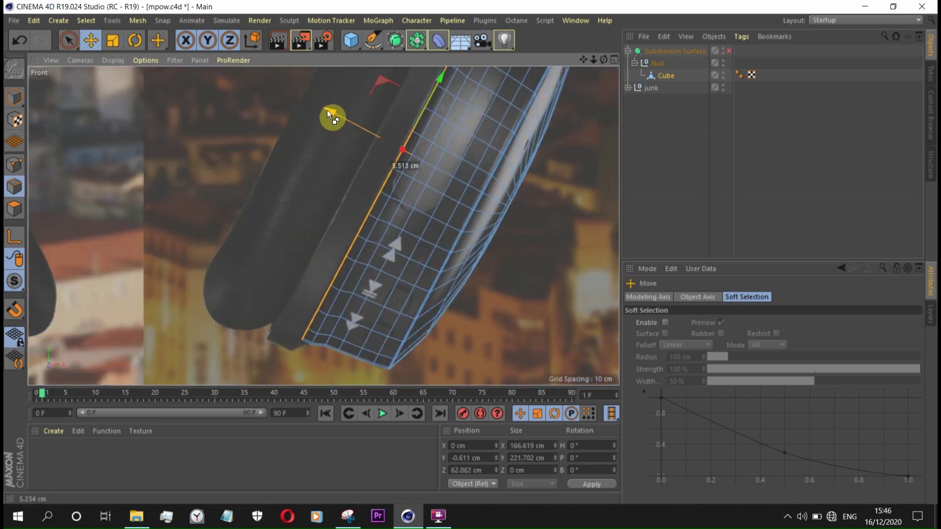
# Step: Enlarge the rim loop to about 106% and push it a little further out
pyautogui.press('t')
pyautogui.scroll(2, 436, 222)
pyautogui.scroll(2, 402, 291)
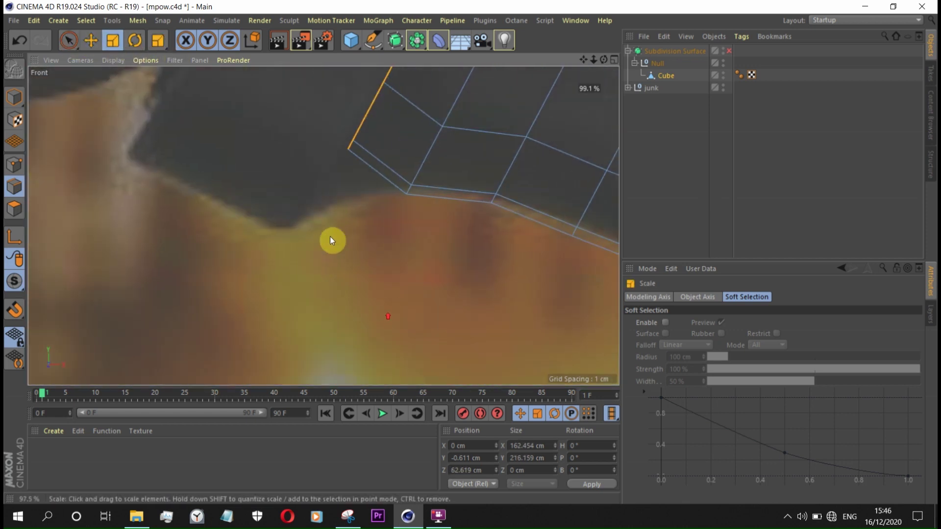
pyautogui.moveTo(330, 236); pyautogui.dragTo(337, 233)
pyautogui.scroll(-4, 398, 373)
pyautogui.press('e')
pyautogui.scroll(2, 335, 313)
pyautogui.scroll(2, 374, 351)
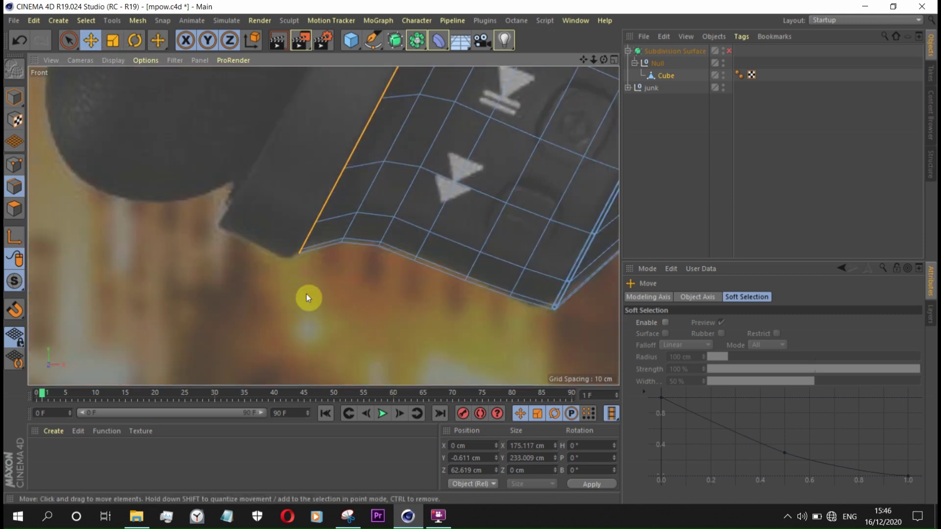
pyautogui.scroll(-4, 374, 351)
pyautogui.moveTo(284, 168); pyautogui.dragTo(314, 186)
pyautogui.scroll(4, 402, 382)
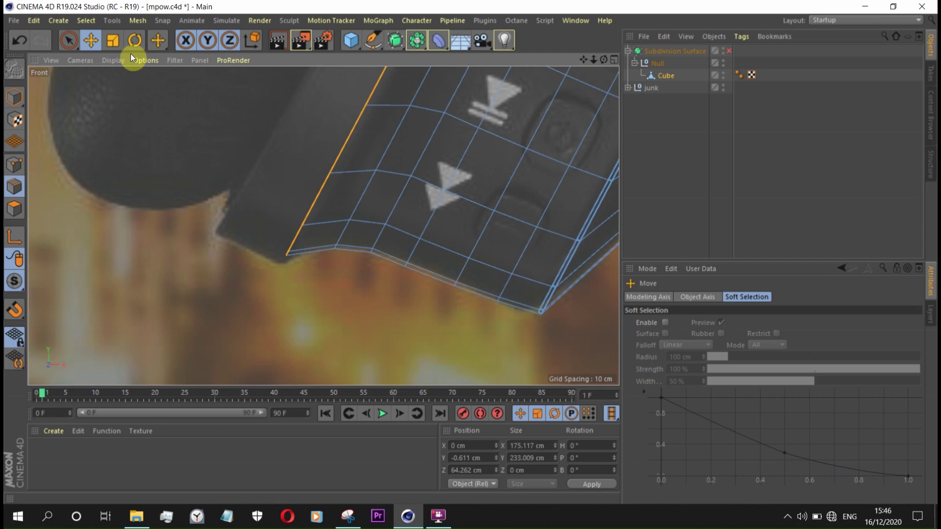
pyautogui.press('t')
pyautogui.scroll(3, 366, 266)
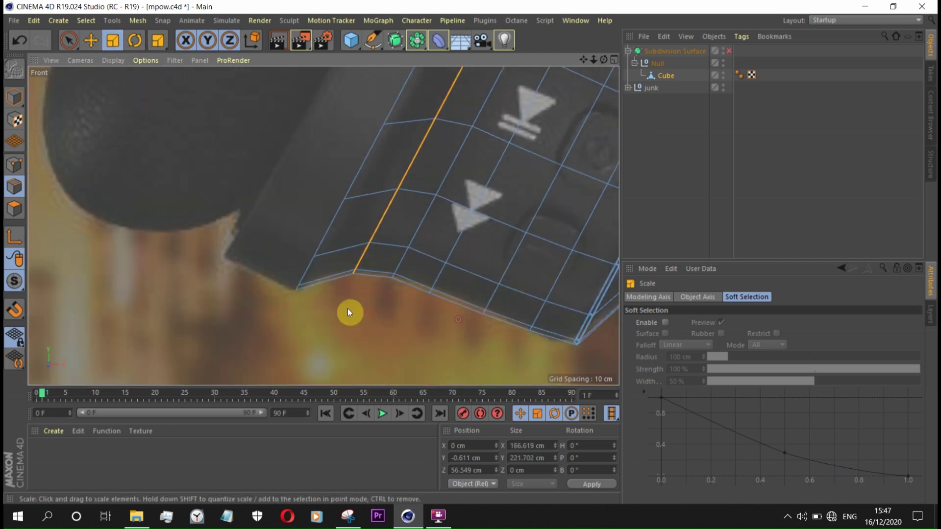
pyautogui.scroll(-3, 365, 267)
# Step: Push the rim loop out to Z 77.585 cm and maximise the Perspective view
pyautogui.rightClick(366, 266)
pyautogui.click(412, 349)
pyautogui.scroll(-2, 387, 274)
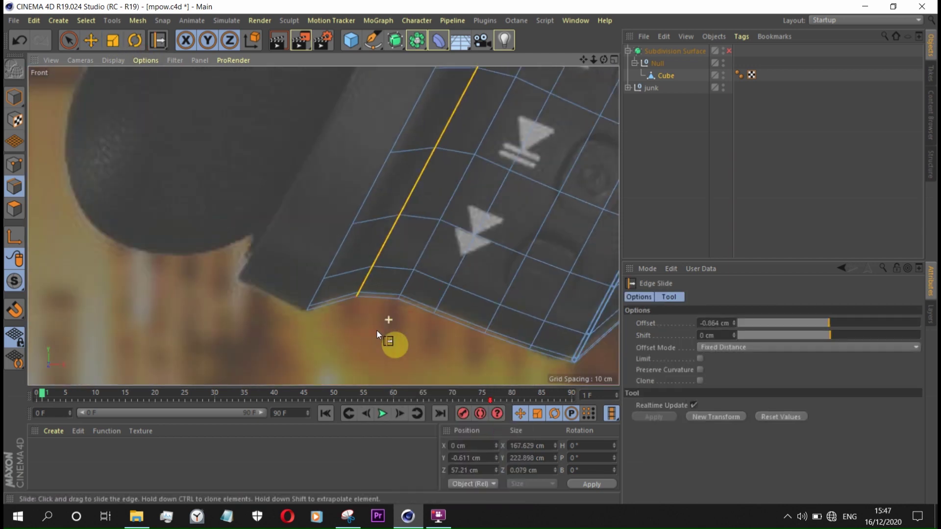
pyautogui.scroll(-2, 358, 304)
pyautogui.press('e')
pyautogui.scroll(-3, 213, 181)
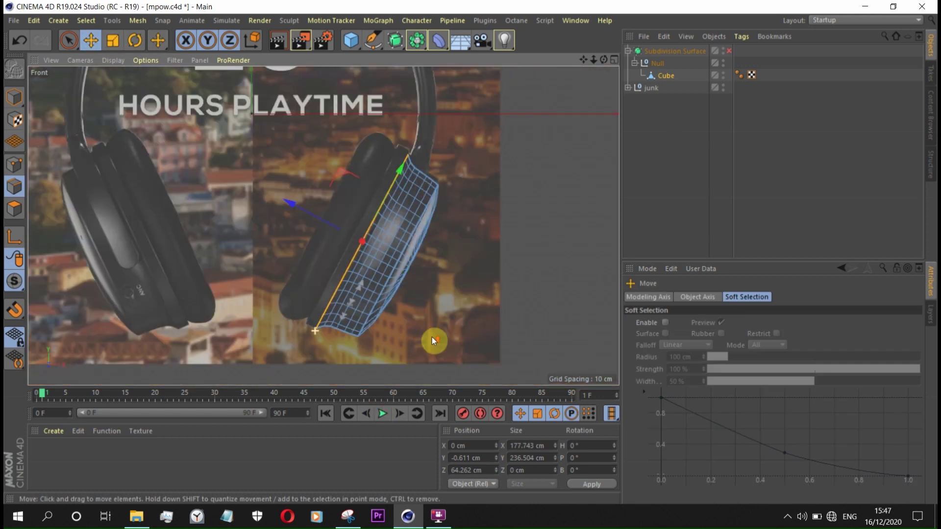
pyautogui.scroll(2, 346, 268)
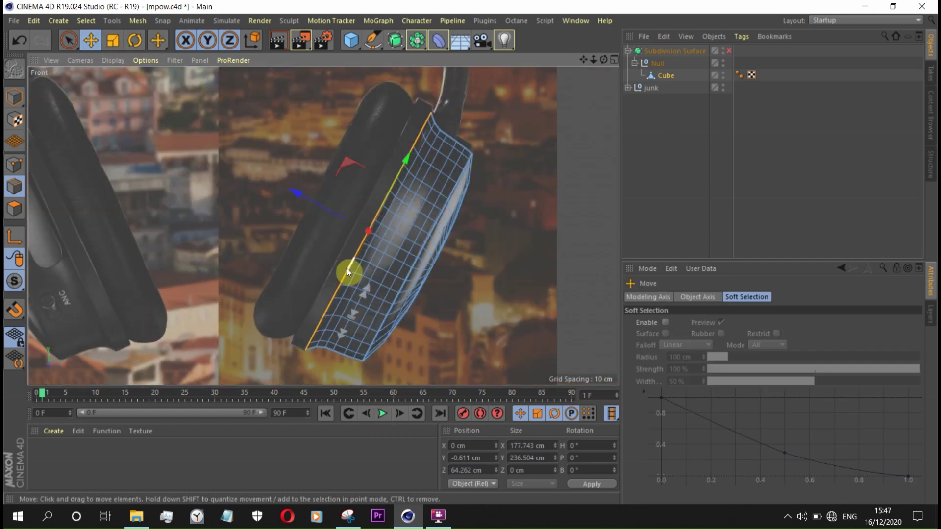
pyautogui.scroll(3, 346, 268)
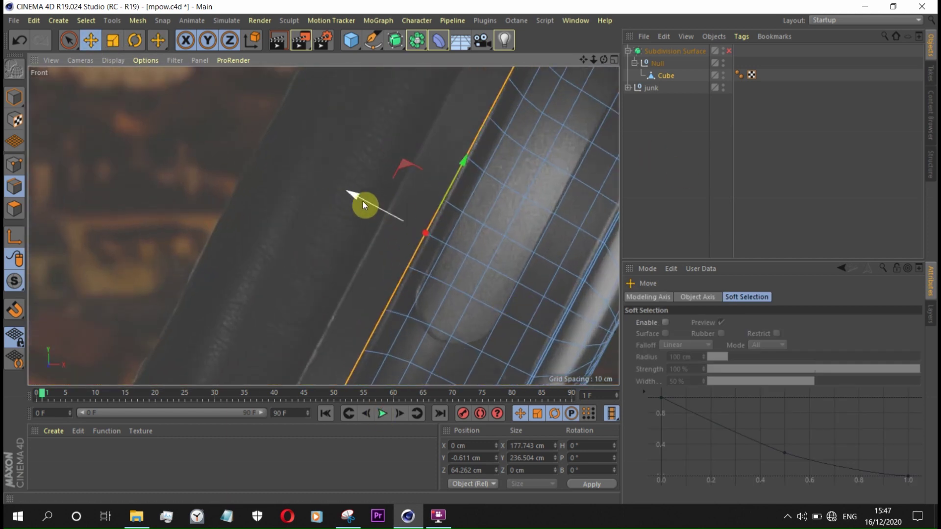
pyautogui.moveTo(353, 196); pyautogui.dragTo(316, 175)
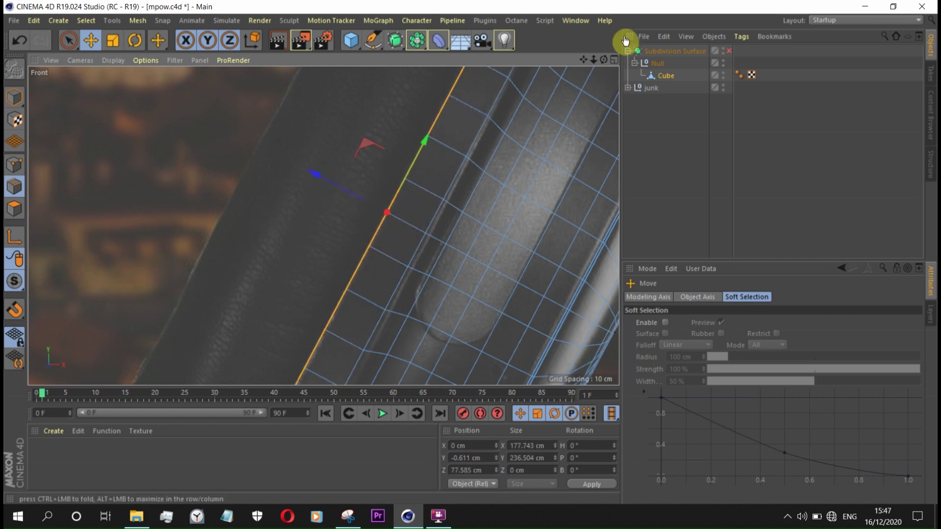
pyautogui.press('F5')
pyautogui.middleClick(243, 117)
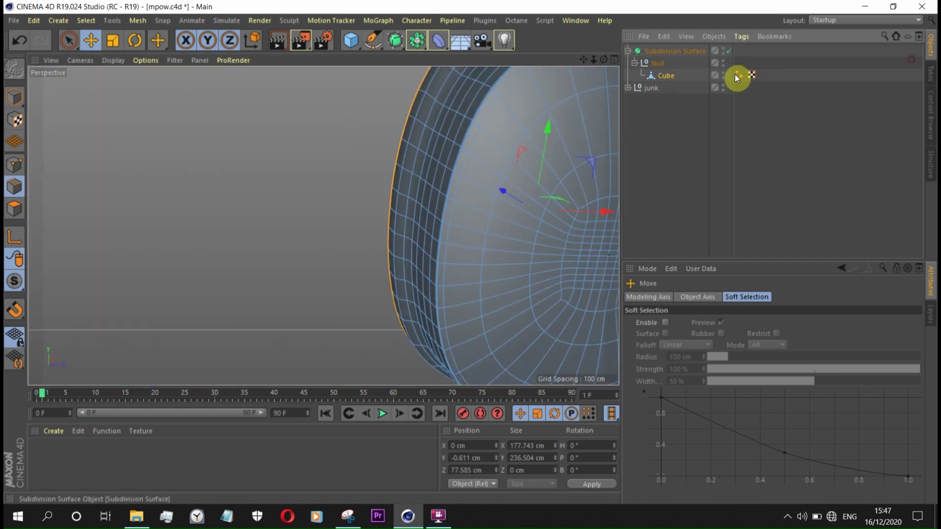
# Step: Preview the ear cup with subdivision smoothing, then turn it off and reselect the mesh
pyautogui.click(912, 60)
pyautogui.press('q')
pyautogui.keyDown('alt'); pyautogui.moveTo(457, 198); pyautogui.dragTo(511, 228); pyautogui.keyUp('alt')
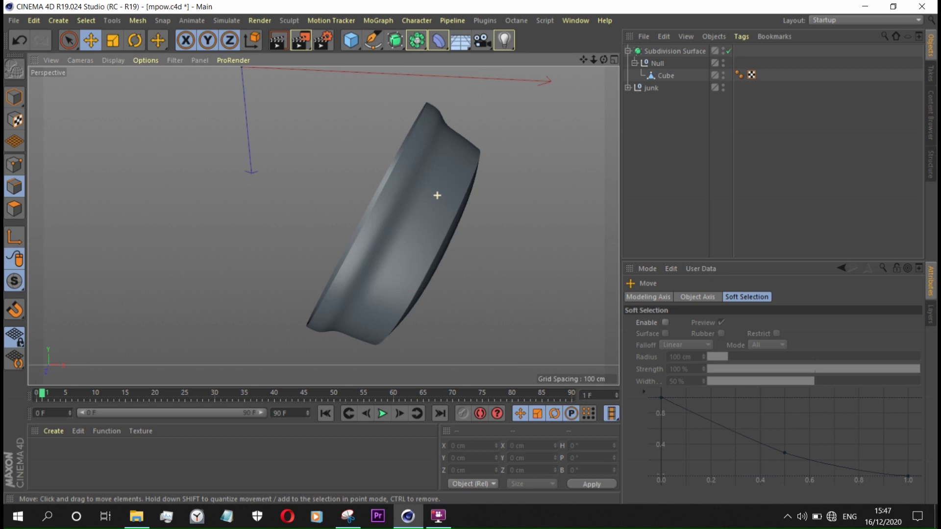
pyautogui.click(729, 51)
pyautogui.click(383, 147)
pyautogui.scroll(5, 582, 219)
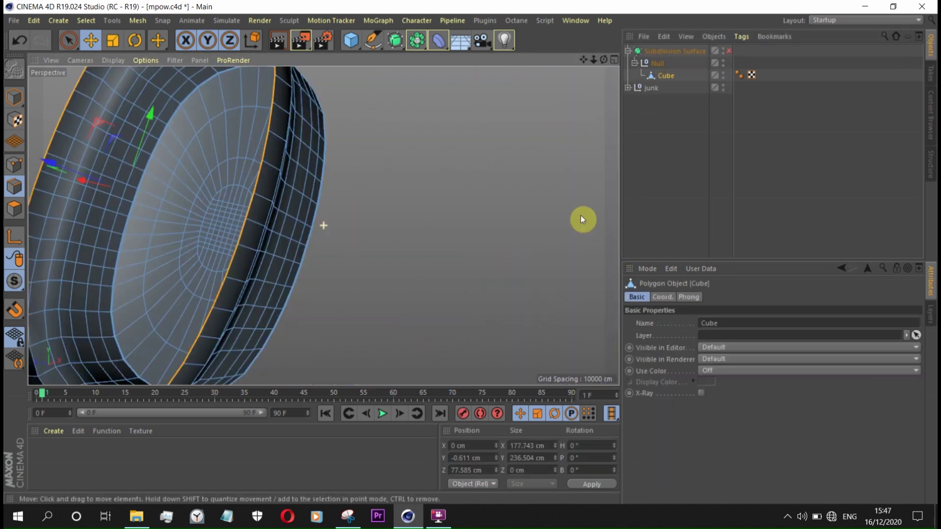
pyautogui.scroll(3, 188, 137)
# Step: Shrink the rim loop slightly while checking it from the back and left views
pyautogui.press('t')
pyautogui.scroll(3, 246, 225)
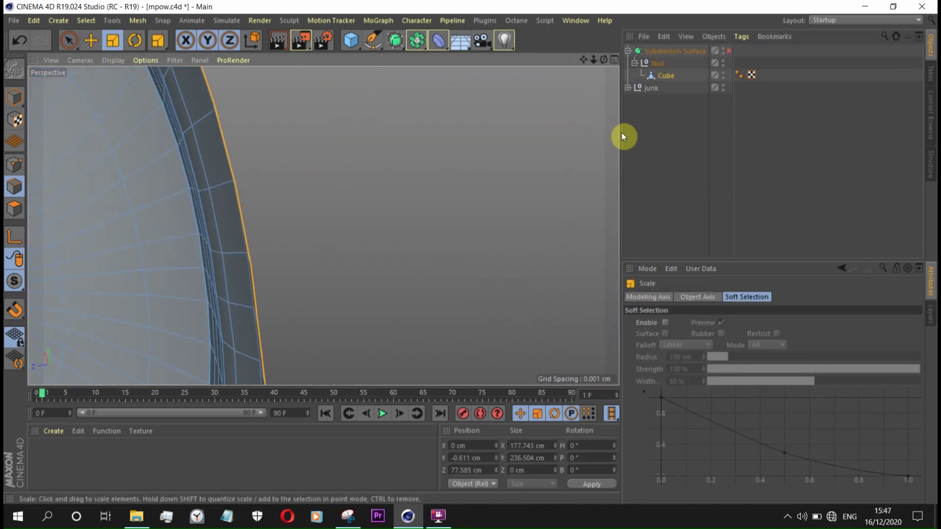
pyautogui.middleClick(543, 104)
pyautogui.press('F3')
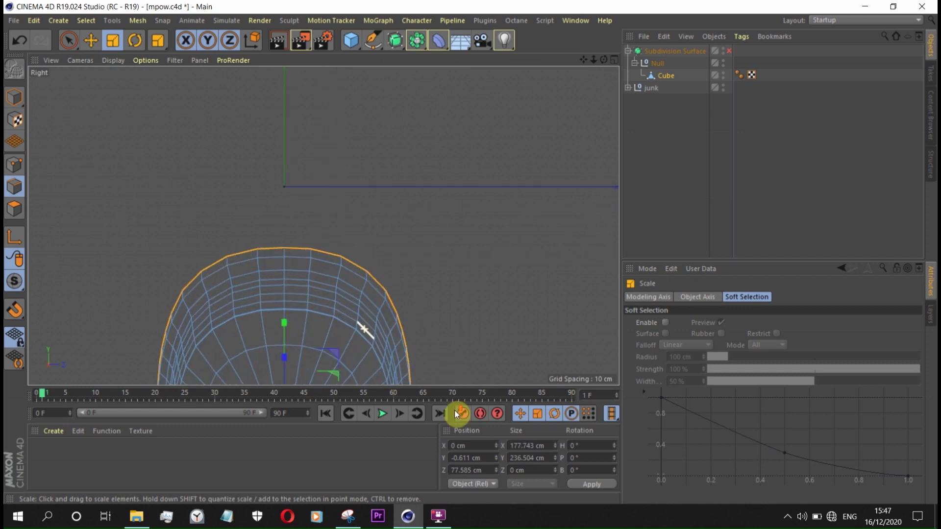
pyautogui.click(80, 60)
pyautogui.click(69, 169)
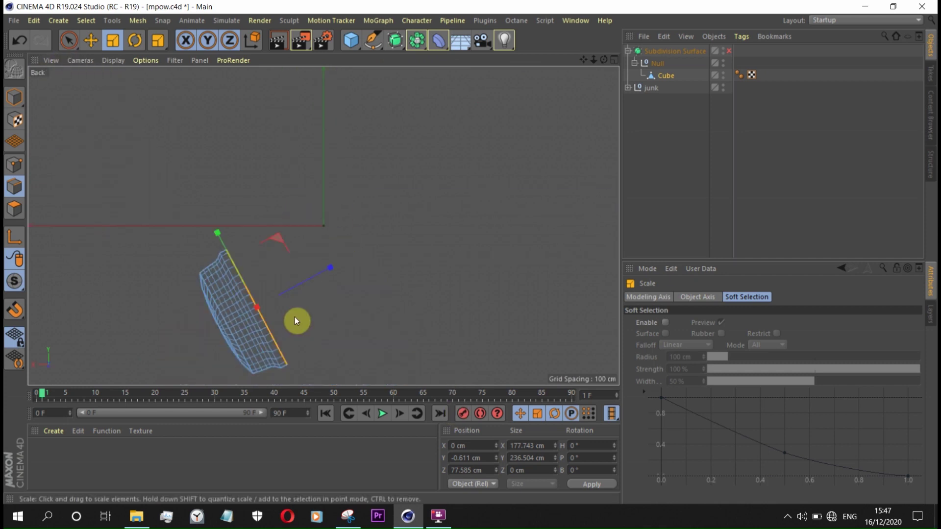
pyautogui.click(79, 59)
pyautogui.click(93, 152)
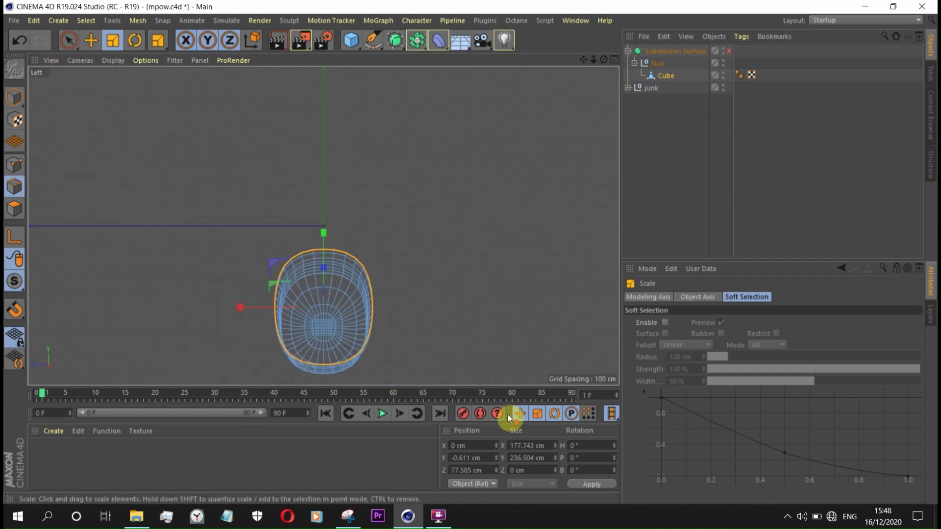
pyautogui.scroll(10, 316, 157)
pyautogui.moveTo(317, 157); pyautogui.dragTo(398, 198)
pyautogui.scroll(-10, 498, 190)
pyautogui.scroll(5, 341, 324)
# Step: Pull the 174.9 × 232.72 cm edge loop inward to Z 64.594 cm
pyautogui.click(614, 59)
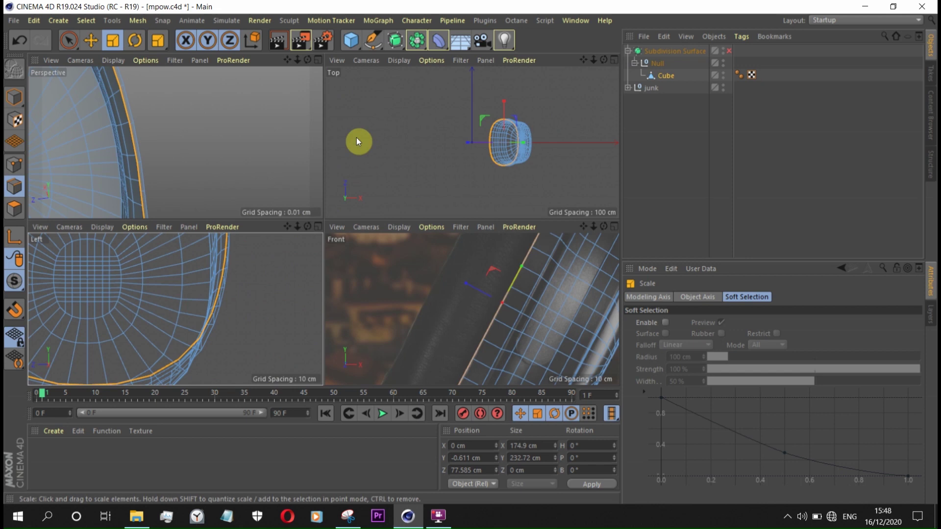
pyautogui.middleClick(356, 137)
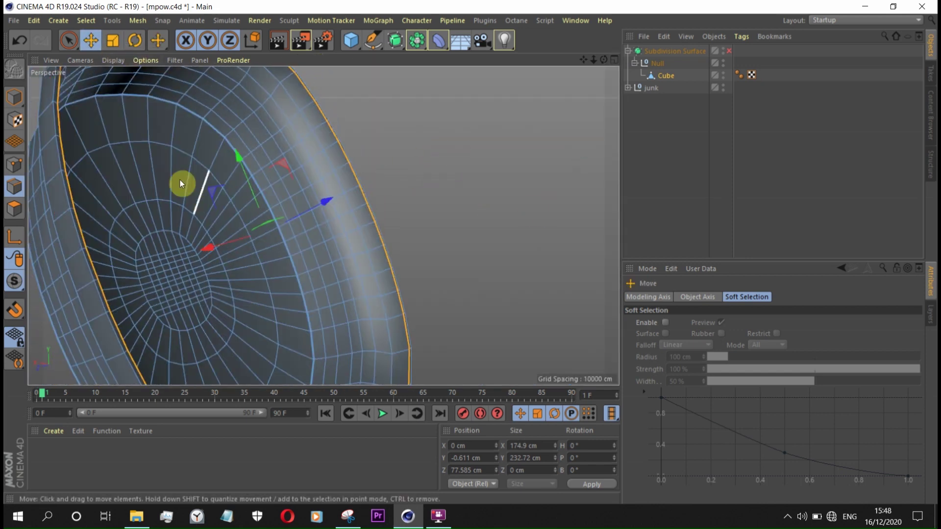
pyautogui.keyDown('alt'); pyautogui.moveTo(180, 183); pyautogui.dragTo(412, 249); pyautogui.keyUp('alt')
pyautogui.moveTo(284, 251)
pyautogui.keyDown('alt'); pyautogui.mouseDown()
pyautogui.moveTo(261, 208)
pyautogui.moveTo(360, 284)
pyautogui.moveTo(274, 210)
pyautogui.moveTo(237, 312)
pyautogui.mouseUp(); pyautogui.keyUp('alt')
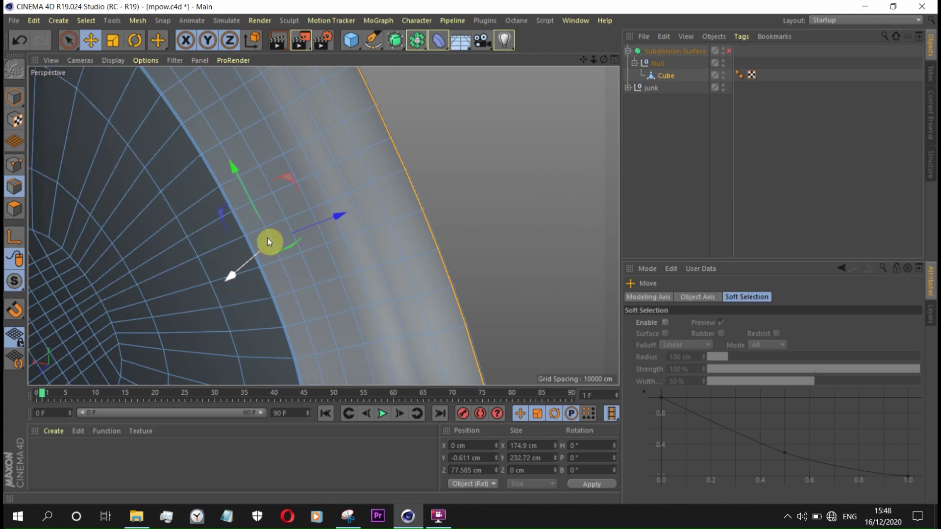
pyautogui.keyDown('alt'); pyautogui.moveTo(231, 274); pyautogui.dragTo(352, 242); pyautogui.keyUp('alt')
pyautogui.moveTo(483, 228)
pyautogui.mouseDown()
pyautogui.moveTo(426, 244)
pyautogui.moveTo(316, 134)
pyautogui.moveTo(436, 109)
pyautogui.moveTo(221, 142)
pyautogui.moveTo(208, 136)
pyautogui.moveTo(301, 104)
pyautogui.moveTo(396, 183)
pyautogui.moveTo(354, 228)
pyautogui.moveTo(440, 281)
pyautogui.mouseUp()
# Step: Activate Loop/Path Cut (K~L) and orbit to preview a new cut along the rim
pyautogui.press('k')
pyautogui.press('l')
pyautogui.moveTo(377, 195)
pyautogui.keyDown('alt'); pyautogui.mouseDown()
pyautogui.moveTo(252, 144)
pyautogui.moveTo(337, 226)
pyautogui.moveTo(410, 274)
pyautogui.mouseUp(); pyautogui.keyUp('alt')
pyautogui.moveTo(327, 218)
pyautogui.keyDown('alt'); pyautogui.mouseDown()
pyautogui.moveTo(288, 210)
pyautogui.moveTo(507, 249)
pyautogui.moveTo(443, 213)
pyautogui.mouseUp(); pyautogui.keyUp('alt')
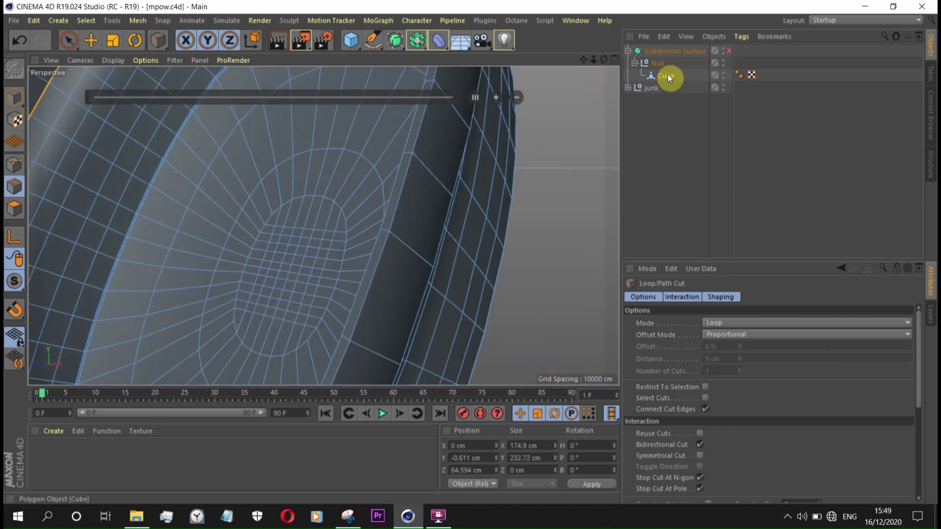
# Step: Hide the spare Cube.3 and bevel the ear cup's rim edge loop
pyautogui.click(695, 100)
pyautogui.click(628, 87)
pyautogui.click(666, 75)
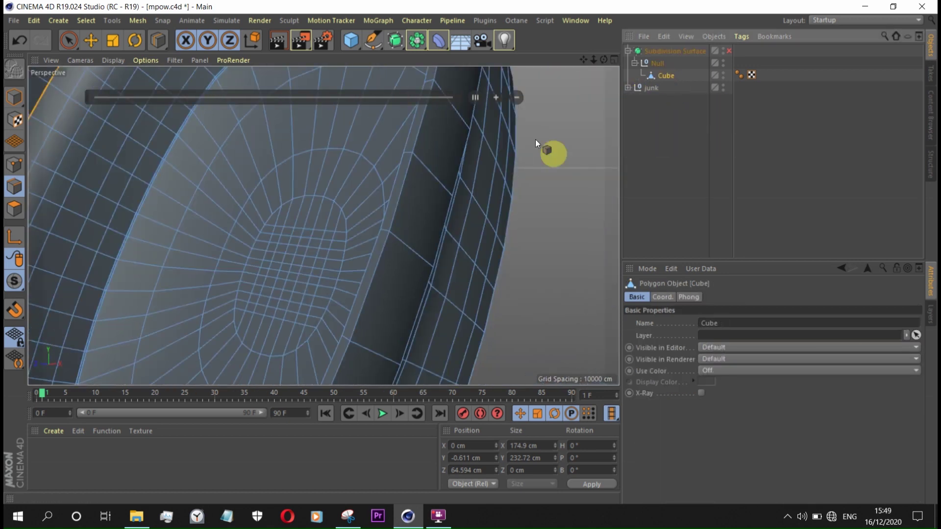
pyautogui.rightClick(555, 209)
pyautogui.click(587, 402)
pyautogui.click(398, 211)
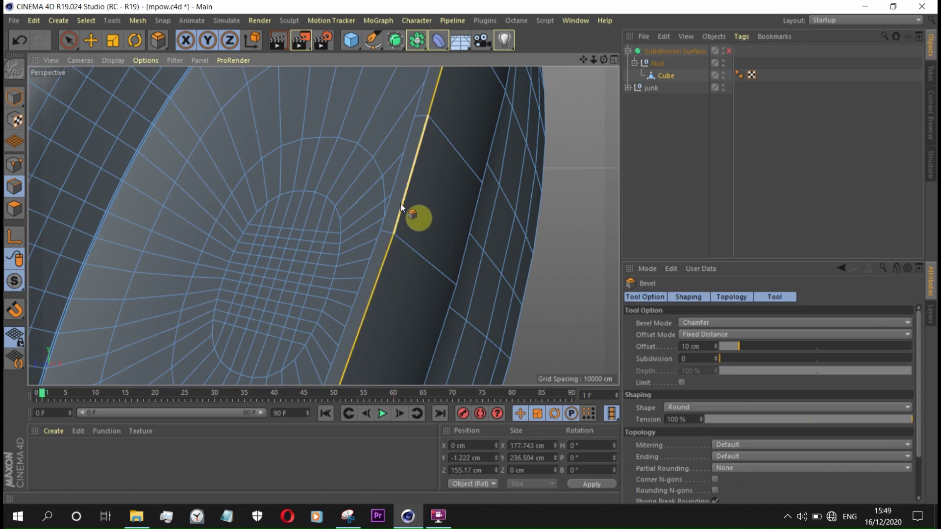
pyautogui.moveTo(552, 309); pyautogui.dragTo(384, 185)
# Step: Adjust the bevel's subdivisions and narrow its offset to 0.1 cm
pyautogui.doubleClick(699, 358)
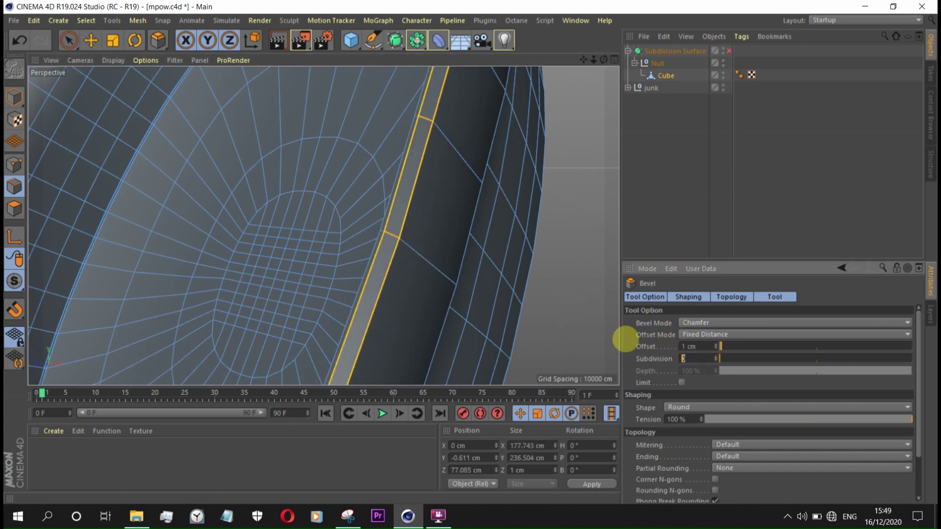
pyautogui.write('3')
pyautogui.press('Return')
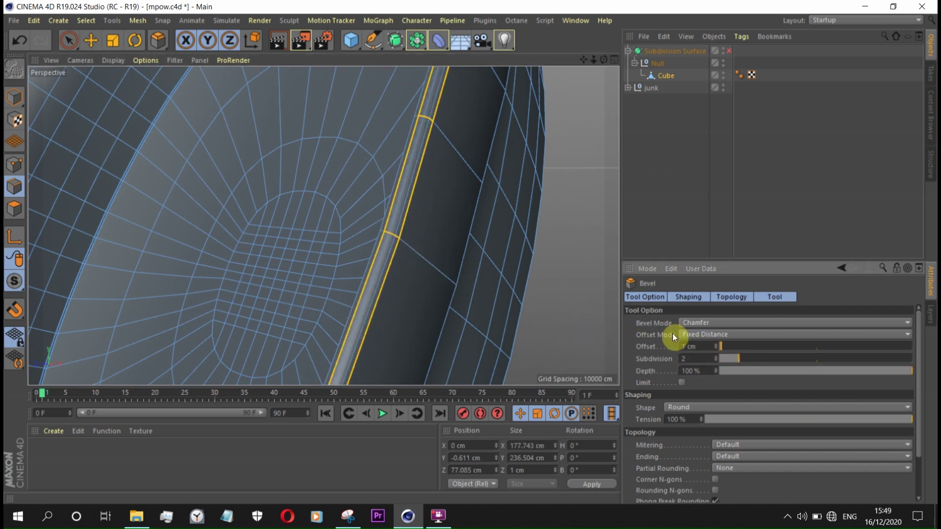
pyautogui.doubleClick(715, 348)
pyautogui.write('0.3')
pyautogui.press('Return')
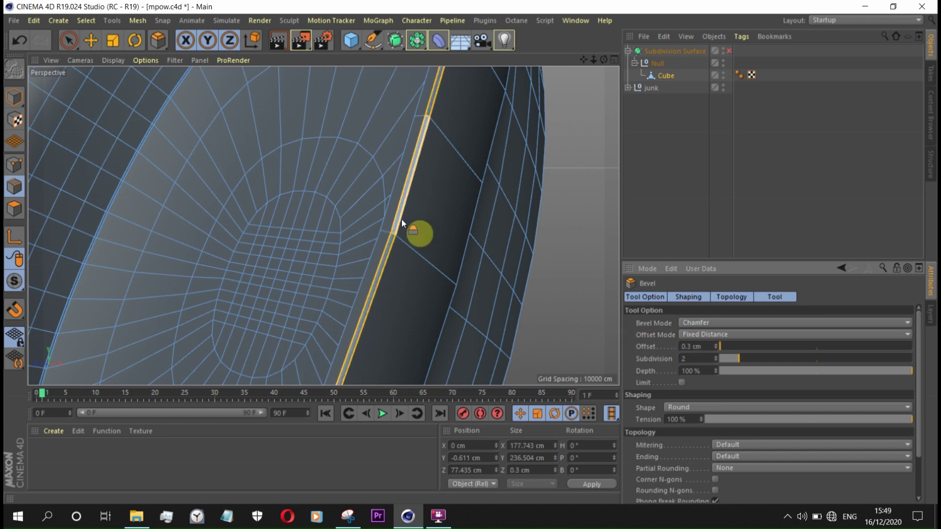
pyautogui.scroll(2, 401, 219)
pyautogui.click(691, 347)
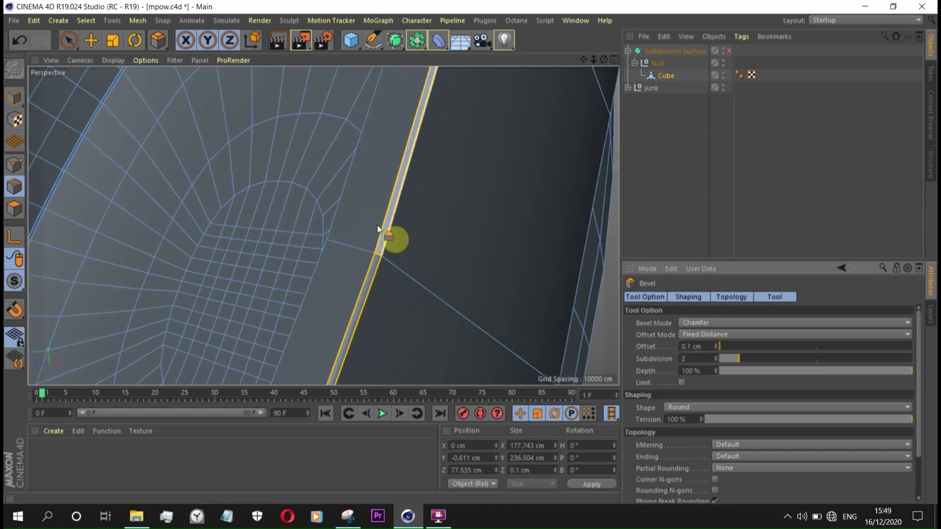
pyautogui.press('Return')
# Step: Preview the bevelled rim with subdivision smoothing, then return to the unsmoothed Cube
pyautogui.press('q')
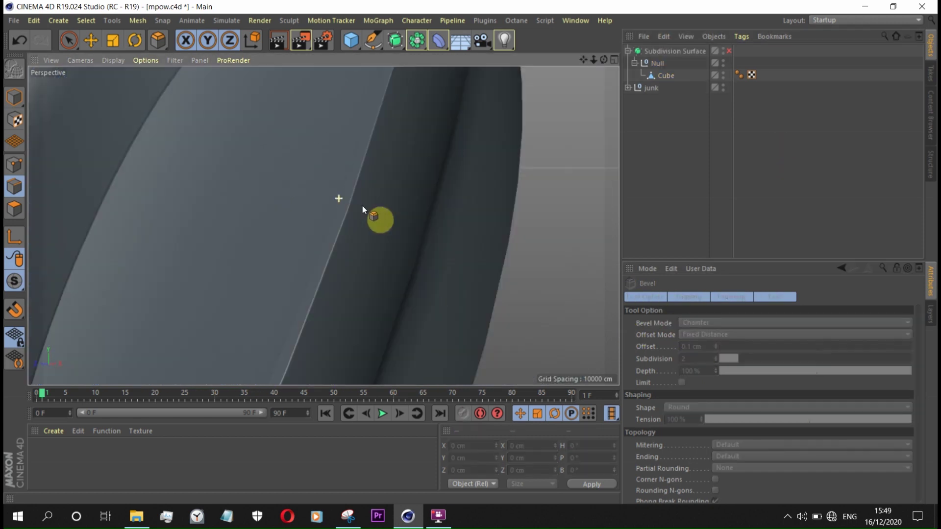
pyautogui.scroll(-3, 352, 196)
pyautogui.click(682, 109)
pyautogui.scroll(-3, 369, 163)
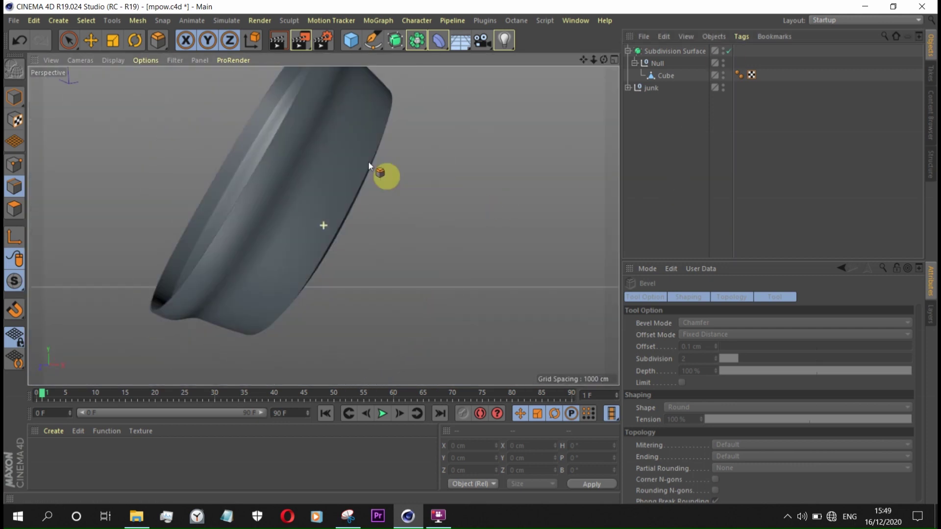
pyautogui.keyDown('alt'); pyautogui.moveTo(368, 163); pyautogui.dragTo(180, 154); pyautogui.keyUp('alt')
pyautogui.scroll(3, 324, 155)
pyautogui.scroll(2, 307, 141)
pyautogui.keyDown('alt'); pyautogui.moveTo(306, 141); pyautogui.dragTo(366, 158); pyautogui.keyUp('alt')
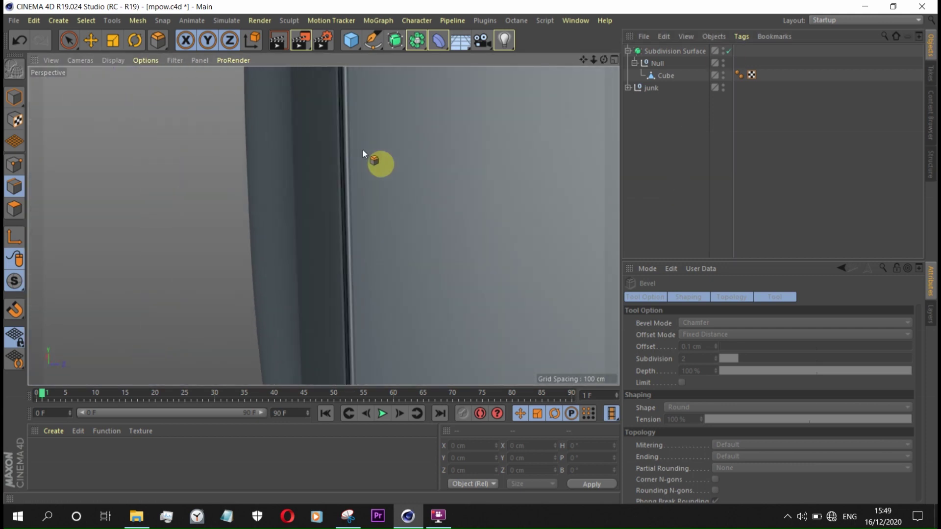
pyautogui.scroll(2, 372, 152)
pyautogui.scroll(-2, 336, 157)
pyautogui.scroll(1, 343, 161)
pyautogui.click(726, 50)
pyautogui.moveTo(667, 75)
pyautogui.mouseDown()
pyautogui.moveTo(337, 168)
pyautogui.moveTo(398, 143)
pyautogui.mouseUp()
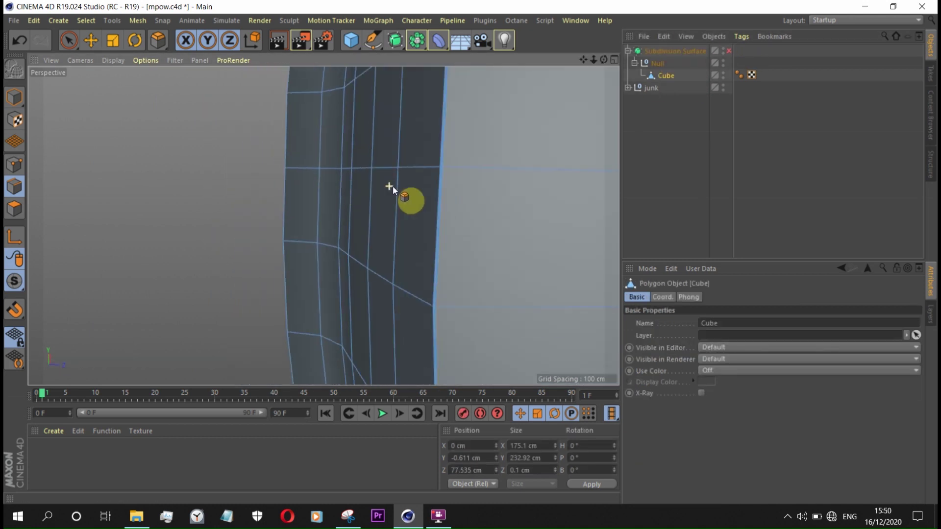
# Step: Cut an edge loop close to the ear cup's rim and check it smoothed
pyautogui.moveTo(398, 143)
pyautogui.keyDown('alt'); pyautogui.mouseDown()
pyautogui.moveTo(377, 196)
pyautogui.moveTo(337, 194)
pyautogui.moveTo(351, 193)
pyautogui.mouseUp(); pyautogui.keyUp('alt')
pyautogui.press('k')
pyautogui.press('l')
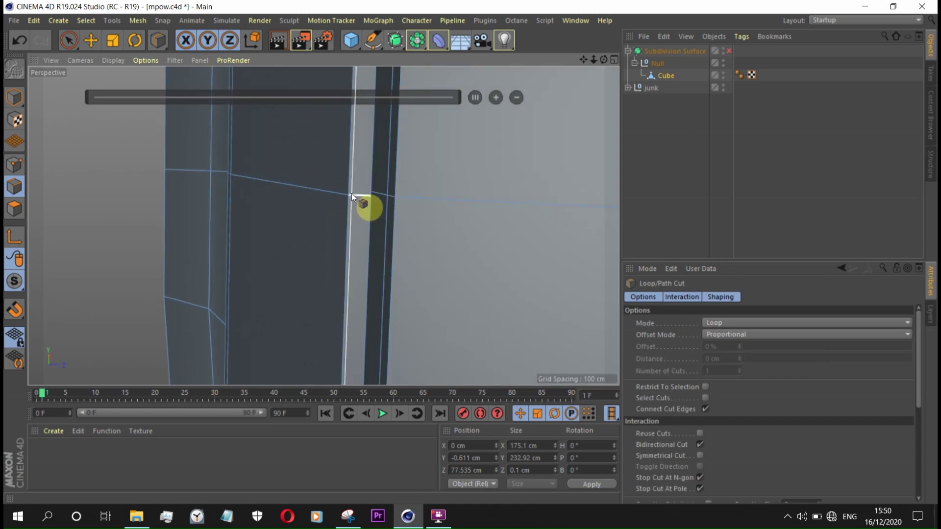
pyautogui.click(352, 193)
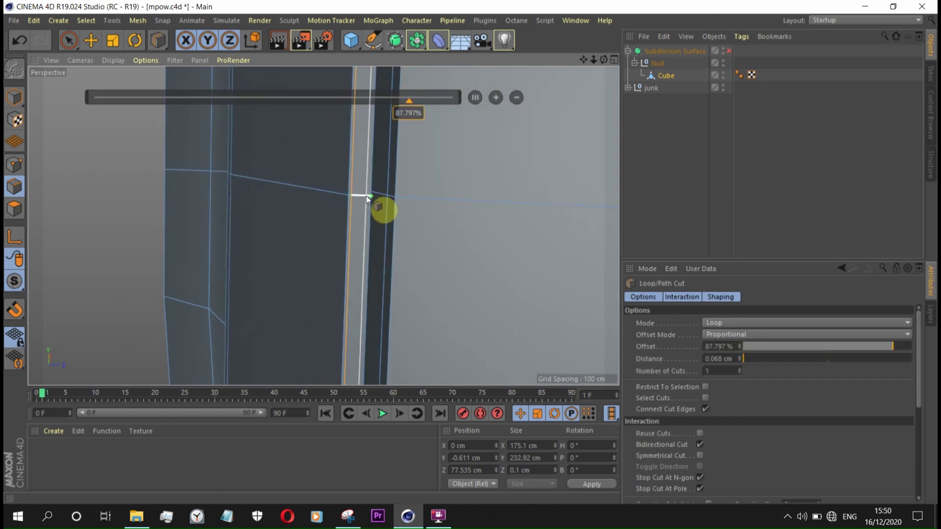
pyautogui.click(728, 51)
pyautogui.moveTo(406, 205)
pyautogui.keyDown('alt'); pyautogui.mouseDown()
pyautogui.moveTo(472, 192)
pyautogui.moveTo(315, 249)
pyautogui.mouseUp(); pyautogui.keyUp('alt')
pyautogui.click(729, 51)
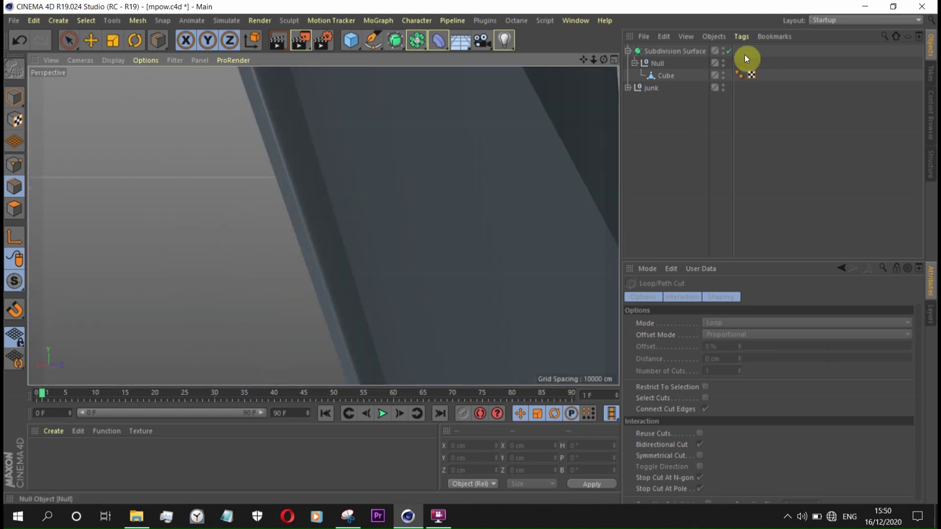
# Step: Recheck the rim's sharpness by toggling subdivision smoothing on and off
pyautogui.click(666, 75)
pyautogui.moveTo(331, 257)
pyautogui.keyDown('alt'); pyautogui.mouseDown()
pyautogui.moveTo(457, 230)
pyautogui.moveTo(284, 260)
pyautogui.moveTo(320, 216)
pyautogui.moveTo(382, 219)
pyautogui.mouseUp(); pyautogui.keyUp('alt')
pyautogui.click(750, 113)
pyautogui.click(729, 51)
pyautogui.click(389, 221)
pyautogui.press('q')
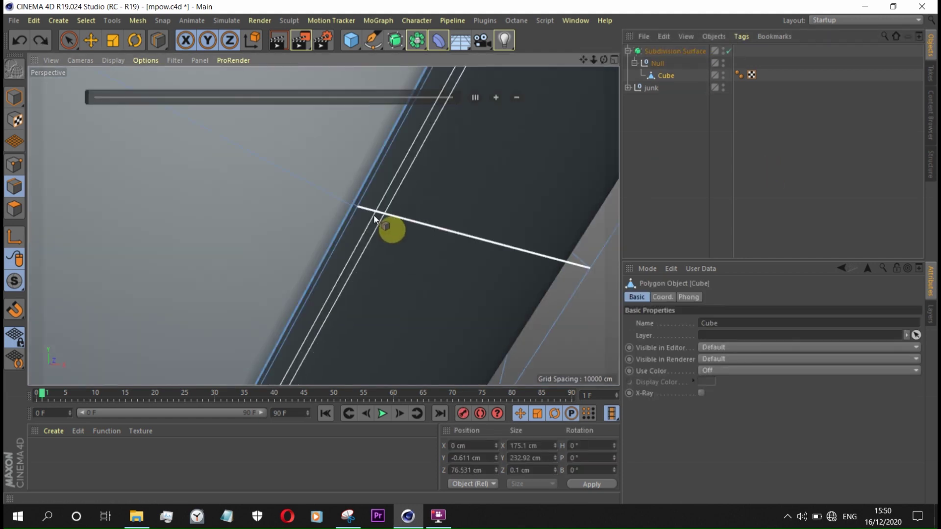
pyautogui.moveTo(372, 184)
pyautogui.keyDown('alt'); pyautogui.mouseDown()
pyautogui.moveTo(236, 131)
pyautogui.moveTo(260, 128)
pyautogui.mouseUp(); pyautogui.keyUp('alt')
pyautogui.click(728, 51)
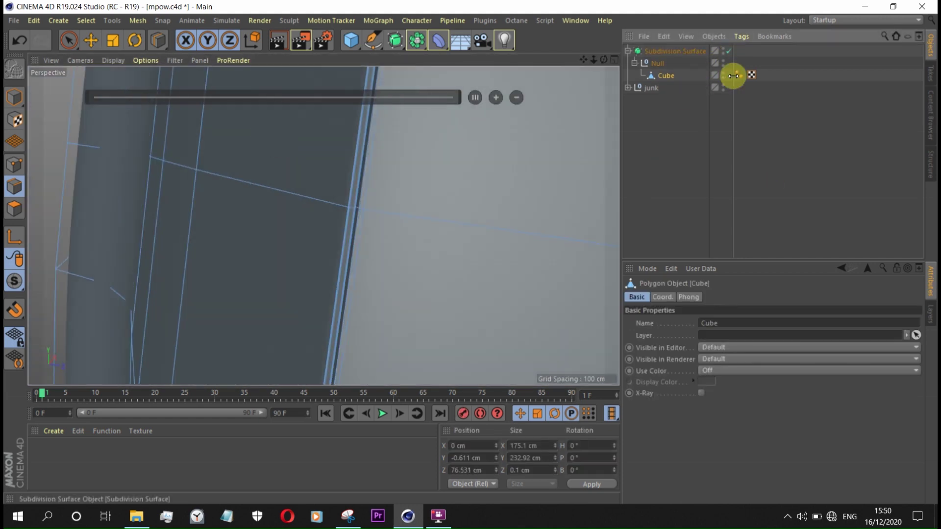
pyautogui.moveTo(474, 164)
pyautogui.keyDown('alt'); pyautogui.mouseDown()
pyautogui.moveTo(464, 183)
pyautogui.moveTo(529, 237)
pyautogui.moveTo(493, 224)
pyautogui.mouseUp(); pyautogui.keyUp('alt')
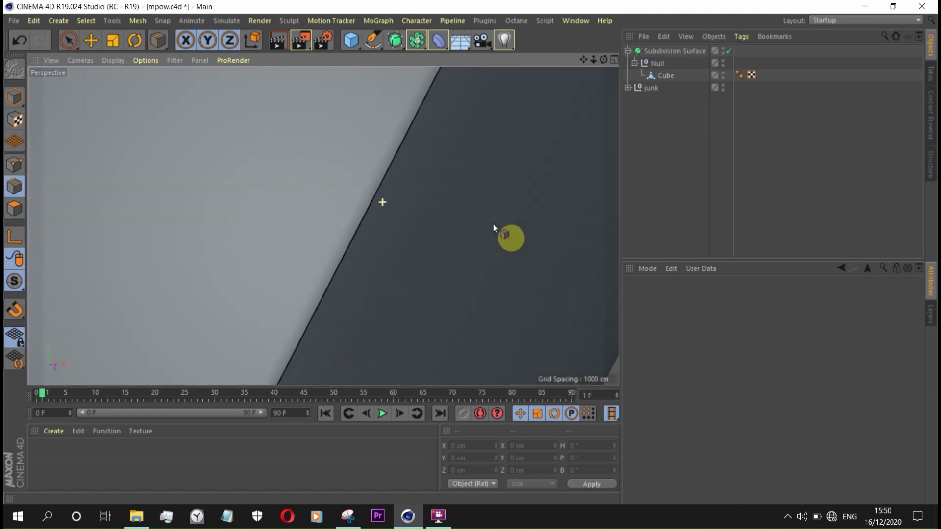
# Step: Cut a second tight edge loop at the rim and add a Symmetry generator
pyautogui.click(441, 181)
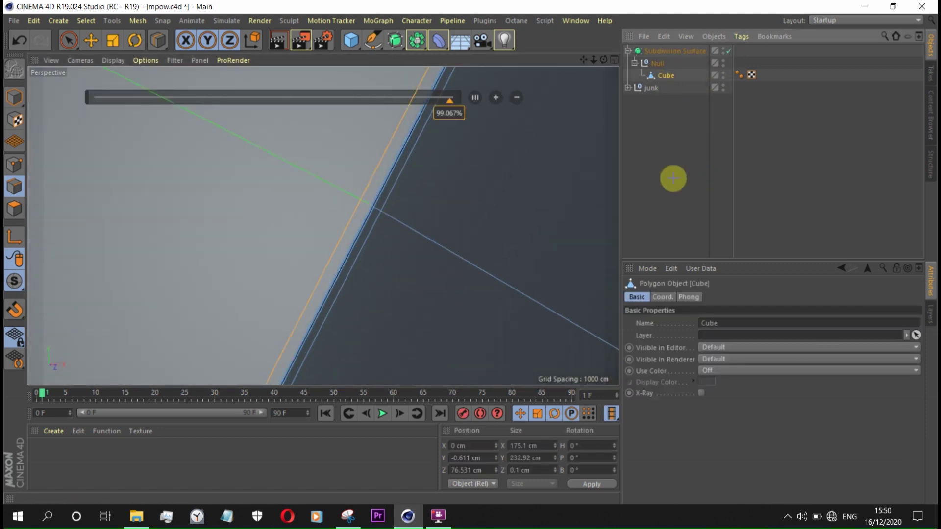
pyautogui.click(718, 178)
pyautogui.moveTo(430, 197)
pyautogui.keyDown('alt'); pyautogui.mouseDown()
pyautogui.moveTo(375, 167)
pyautogui.moveTo(374, 178)
pyautogui.moveTo(454, 230)
pyautogui.moveTo(586, 253)
pyautogui.moveTo(515, 274)
pyautogui.moveTo(299, 186)
pyautogui.moveTo(354, 237)
pyautogui.moveTo(466, 227)
pyautogui.moveTo(598, 266)
pyautogui.moveTo(398, 258)
pyautogui.moveTo(505, 194)
pyautogui.moveTo(527, 205)
pyautogui.mouseUp(); pyautogui.keyUp('alt')
pyautogui.click(660, 64)
pyautogui.moveTo(416, 41)
pyautogui.mouseDown()
pyautogui.moveTo(660, 86)
pyautogui.moveTo(584, 108)
pyautogui.mouseUp()
# Step: Nest the Null group under Symmetry to mirror the ear cup into a pair
pyautogui.moveTo(659, 51); pyautogui.dragTo(656, 76)
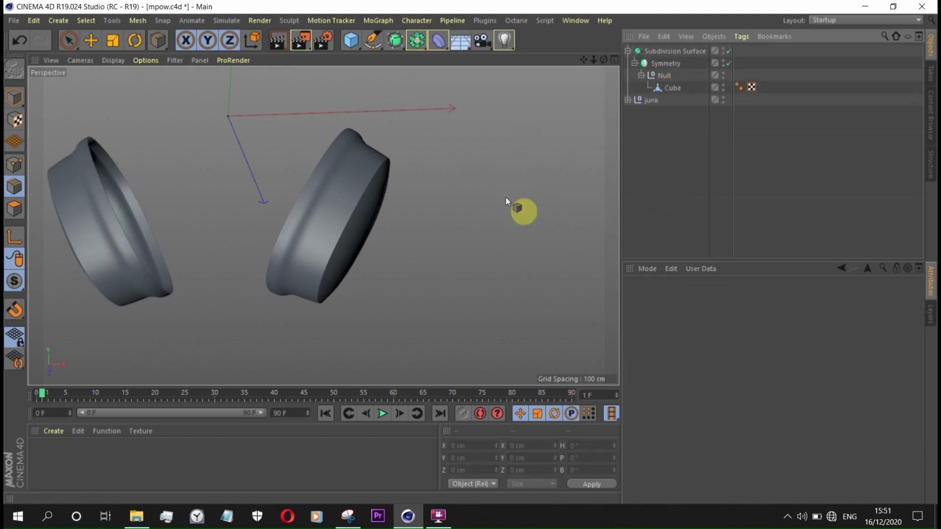
pyautogui.moveTo(371, 170)
pyautogui.keyDown('alt'); pyautogui.mouseDown()
pyautogui.moveTo(205, 217)
pyautogui.moveTo(424, 240)
pyautogui.mouseUp(); pyautogui.keyUp('alt')
pyautogui.scroll(3, 416, 235)
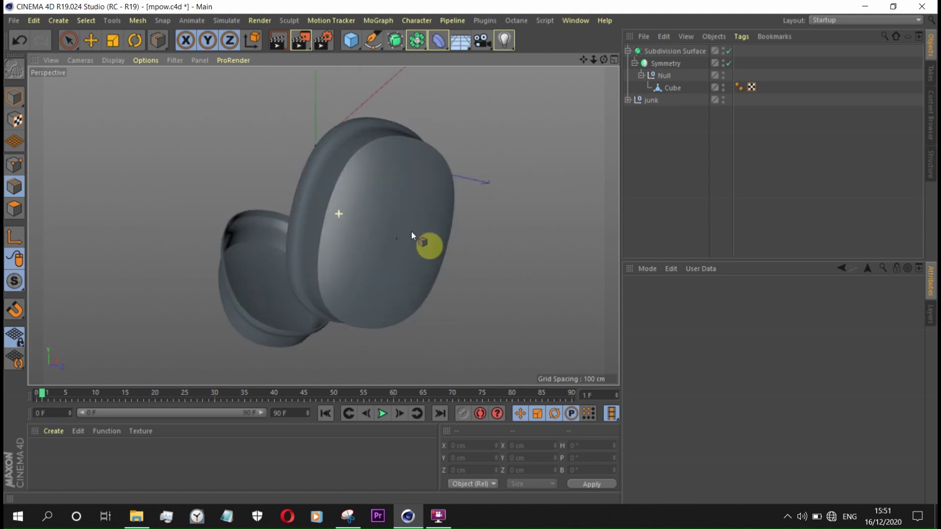
pyautogui.scroll(3, 410, 231)
pyautogui.scroll(-5, 539, 282)
pyautogui.moveTo(504, 287)
pyautogui.keyDown('alt'); pyautogui.mouseDown()
pyautogui.moveTo(403, 265)
pyautogui.moveTo(393, 237)
pyautogui.mouseUp(); pyautogui.keyUp('alt')
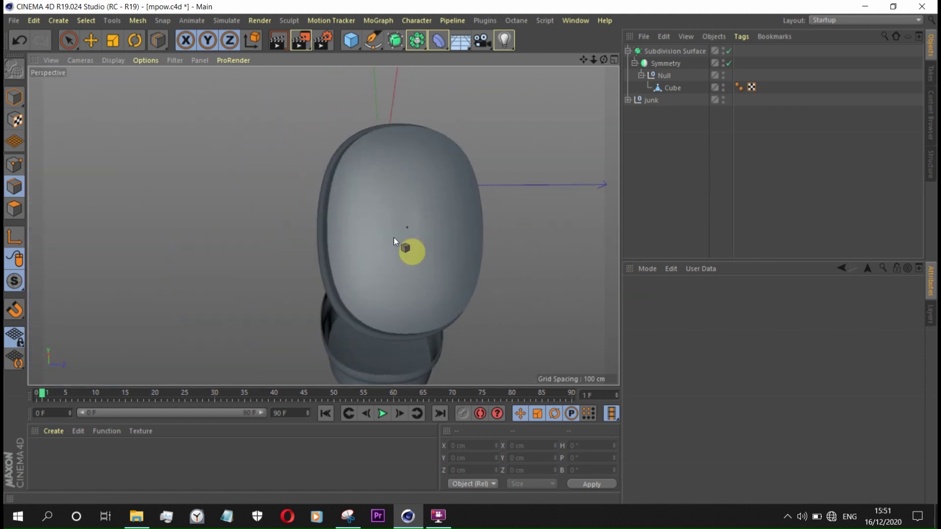
pyautogui.scroll(5, 425, 225)
pyautogui.scroll(-5, 425, 225)
# Step: Switch the viewport to Gouraud Shading (Lines) and inspect both ear cups
pyautogui.click(113, 60)
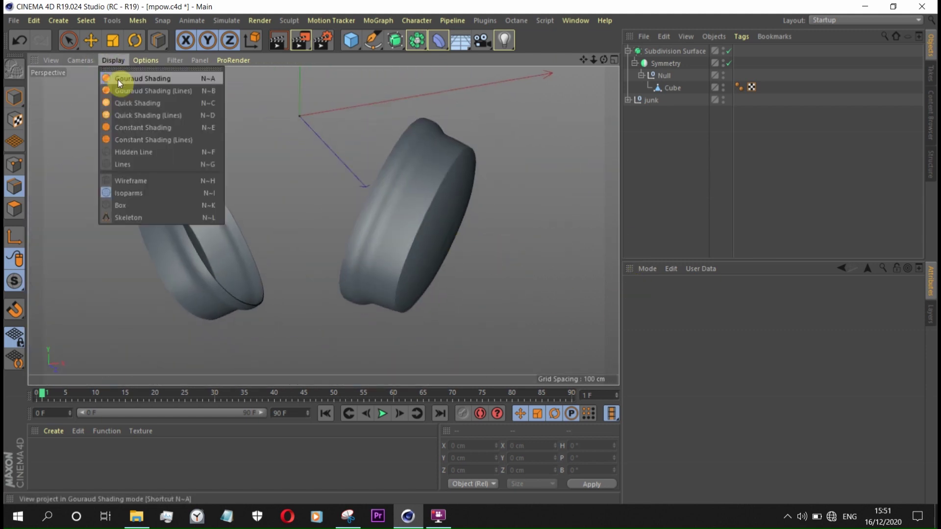
pyautogui.click(147, 89)
pyautogui.keyDown('alt'); pyautogui.moveTo(392, 196); pyautogui.dragTo(510, 216); pyautogui.keyUp('alt')
pyautogui.scroll(5, 610, 235)
pyautogui.scroll(-5, 382, 192)
pyautogui.scroll(2, 392, 196)
pyautogui.scroll(3, 426, 206)
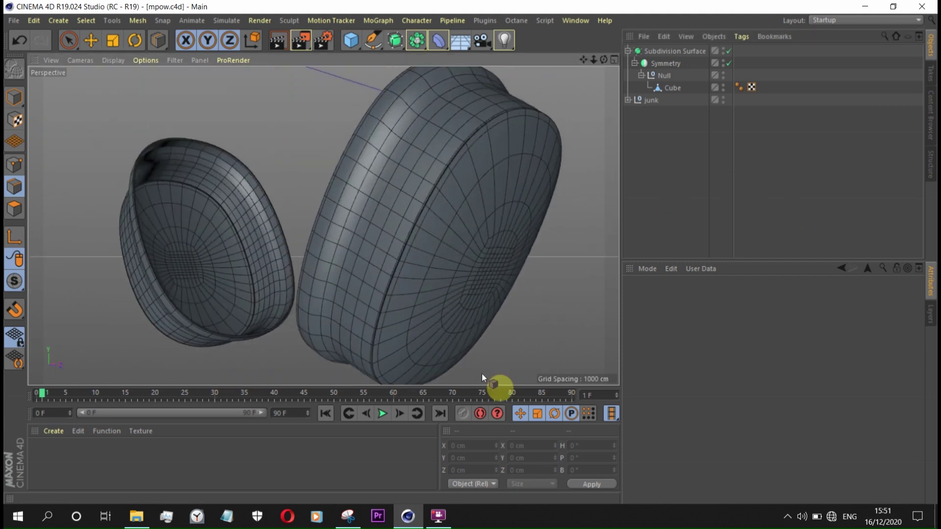